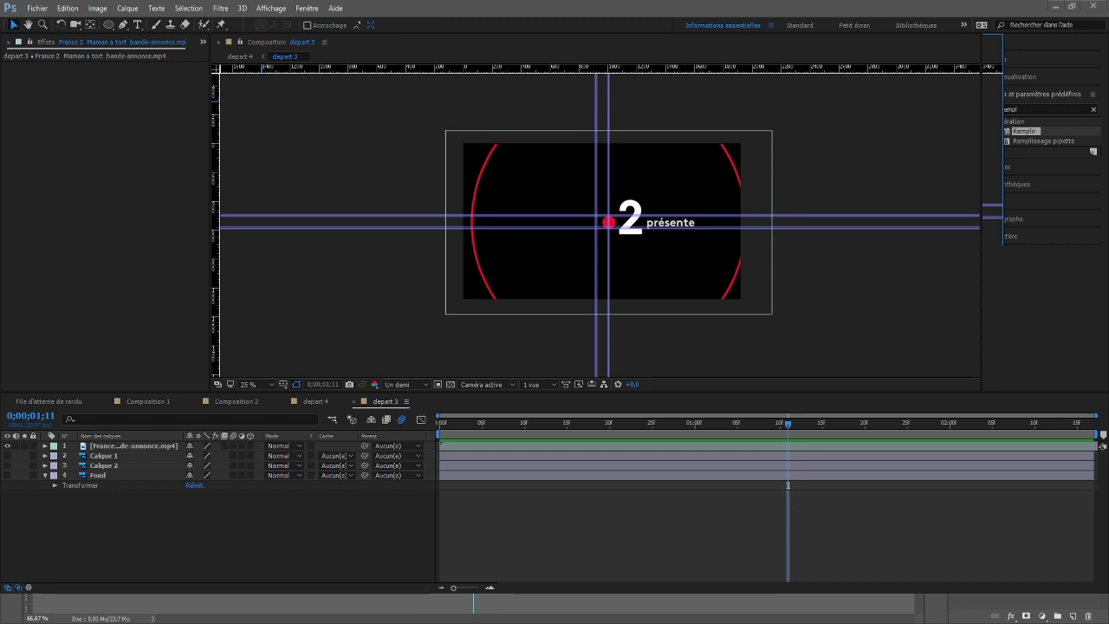
Preview the France 2 reference clip in the depart 3 composition to watch its full circle and logo animation
key(alt+Tab)
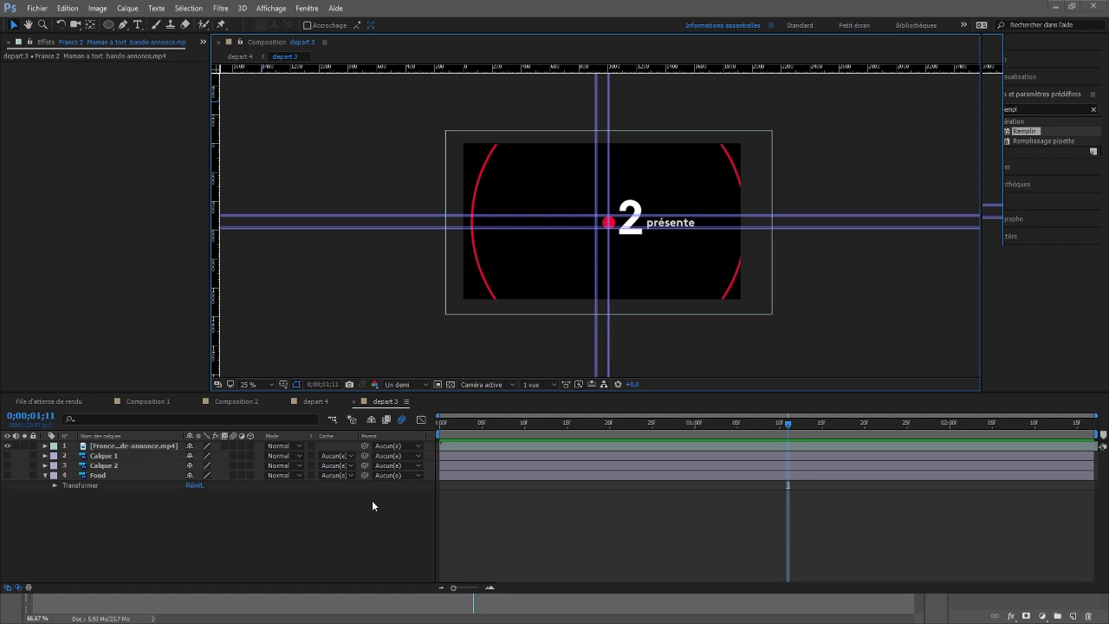
key(space)
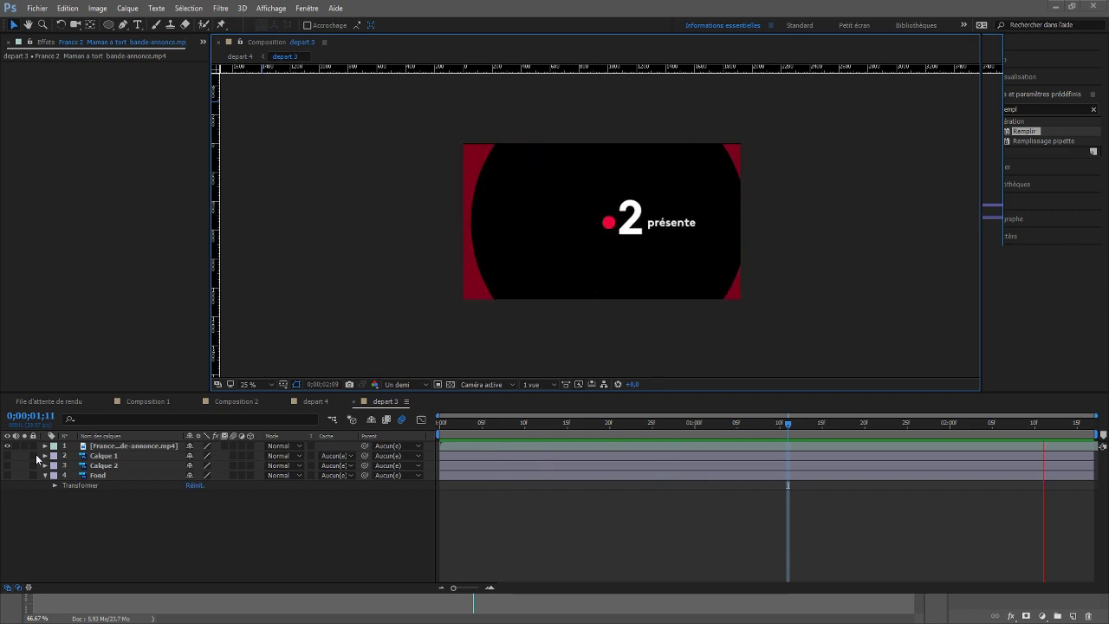
key(space)
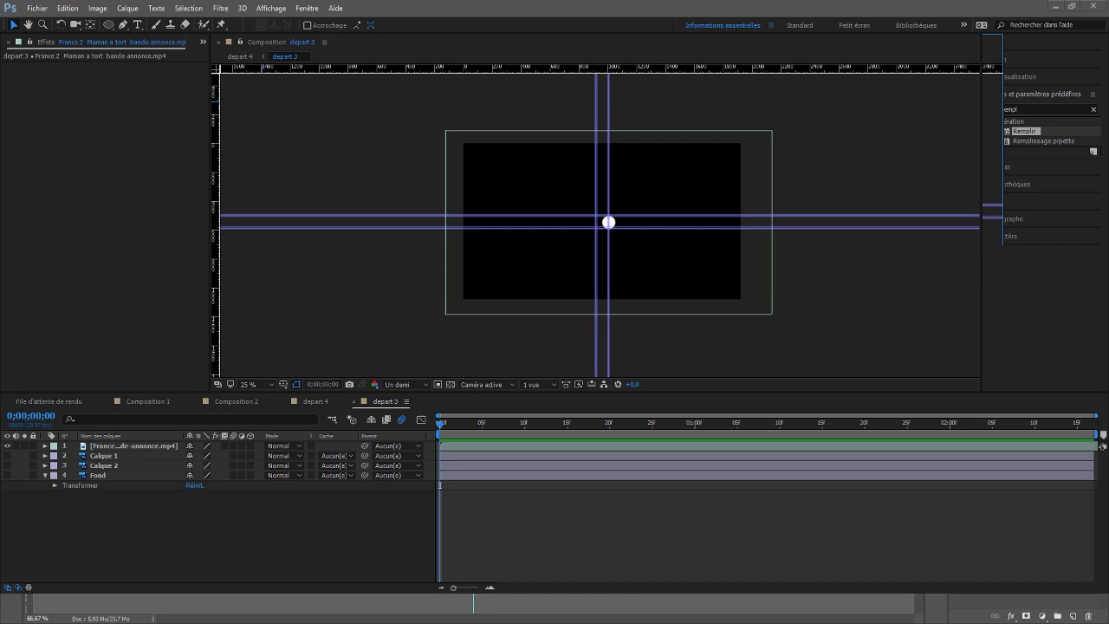
click(124, 448)
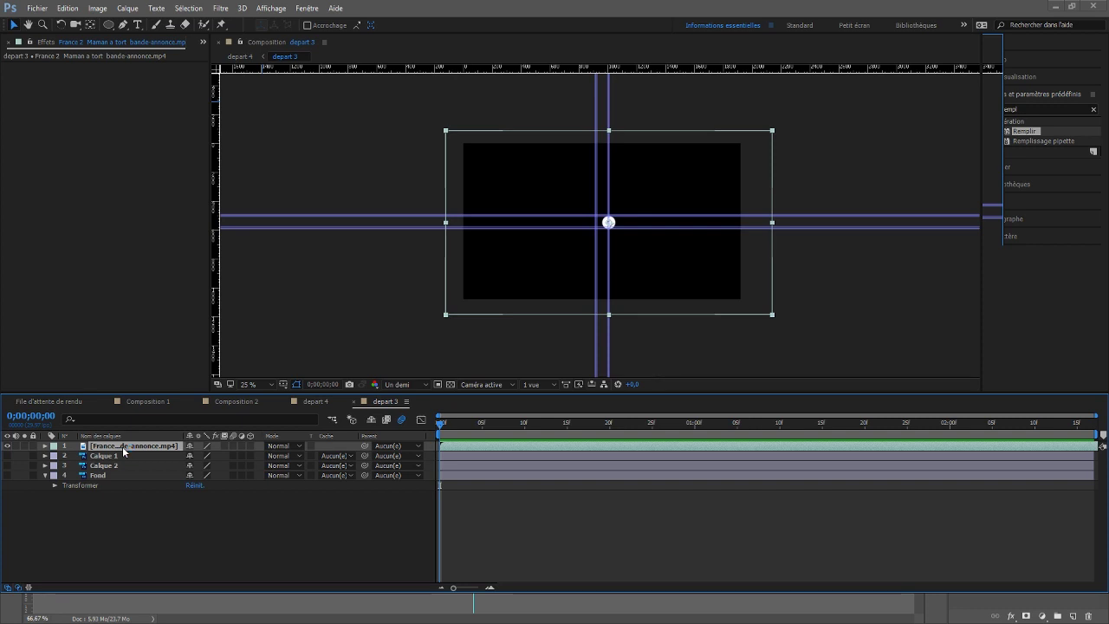
key(space)
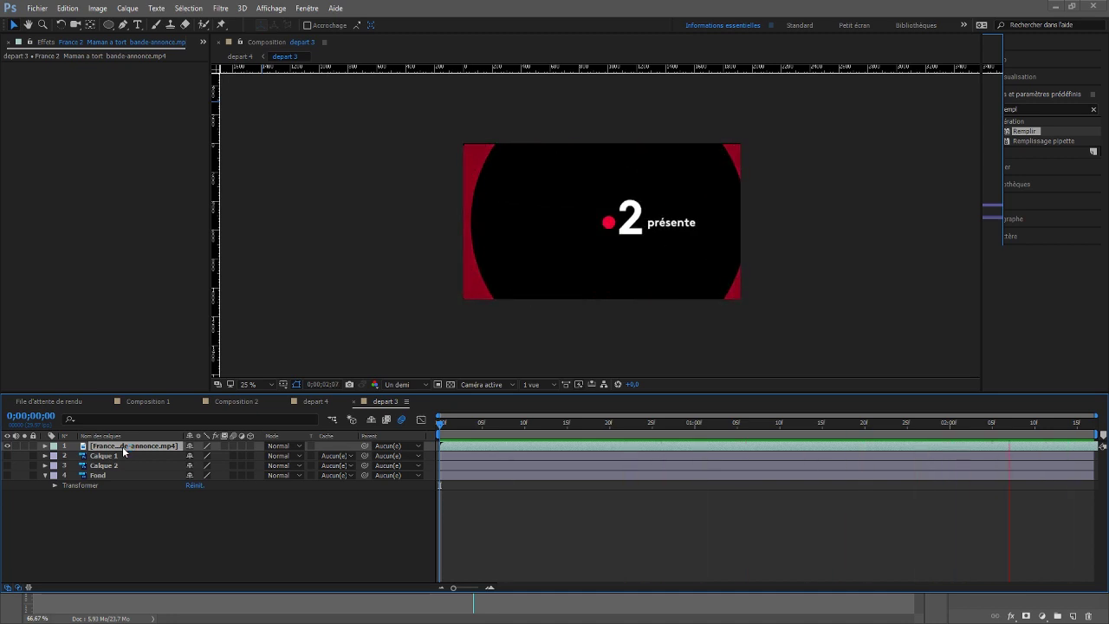
click(124, 449)
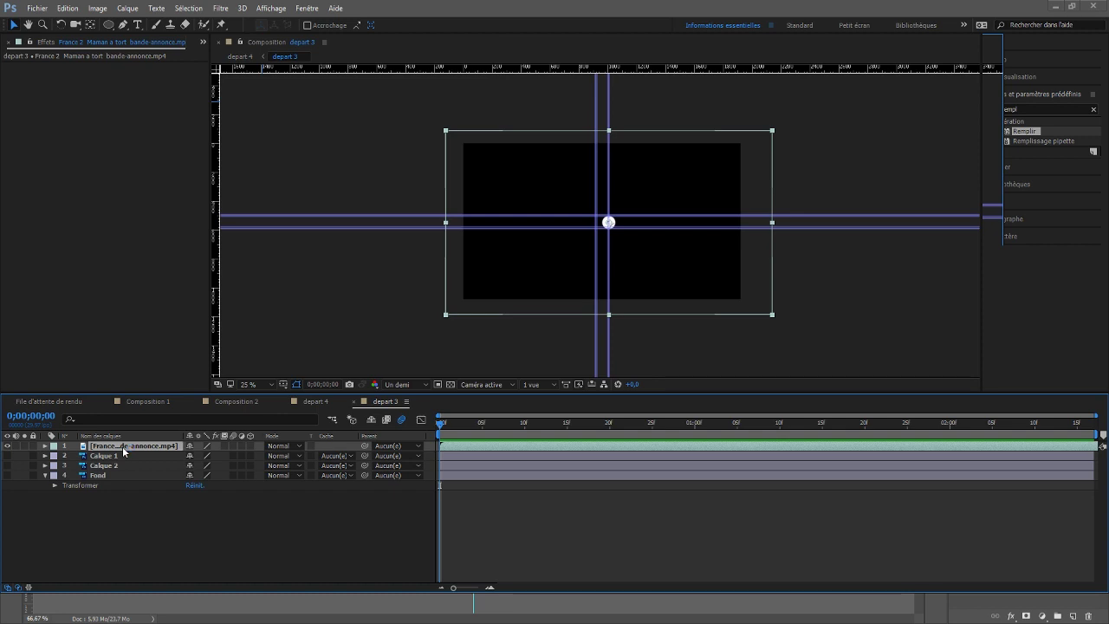
click(340, 321)
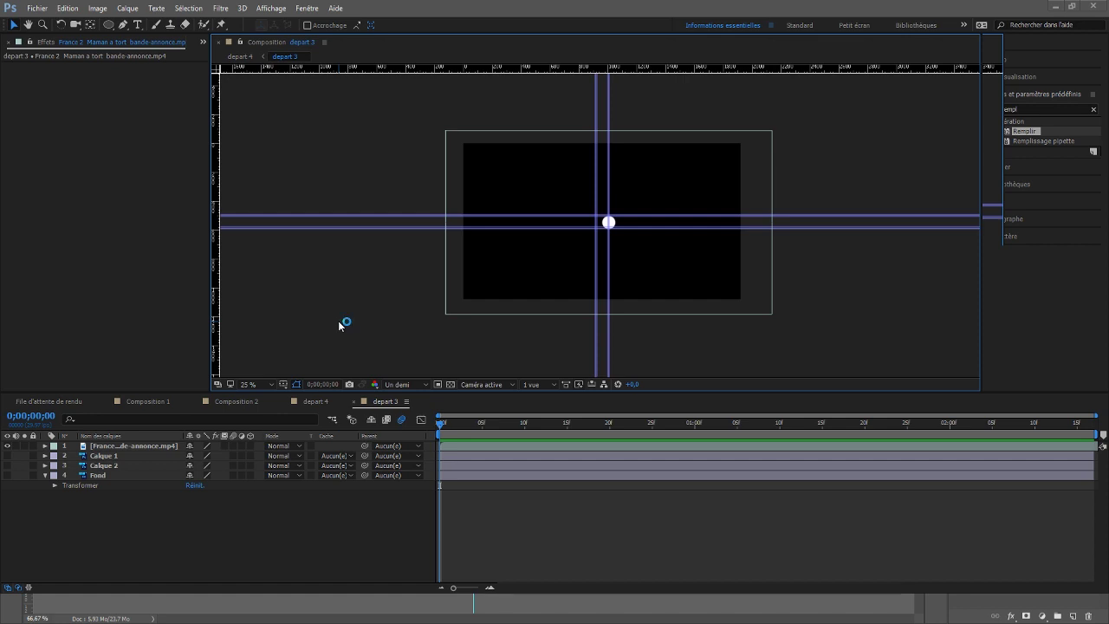
key(space)
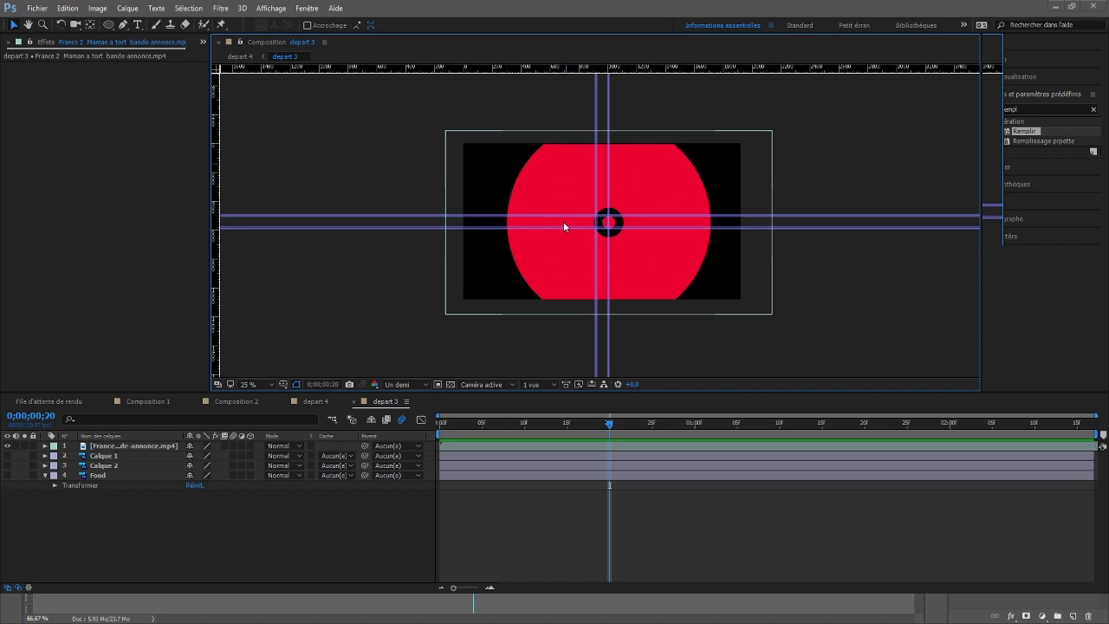
Advance frame by frame through the reference clip to 0;00;01;20, examining how the rings, the 2 and the word "présente" evolve
key(Page_Down)
key(Page_Down)
key(Page_Down)
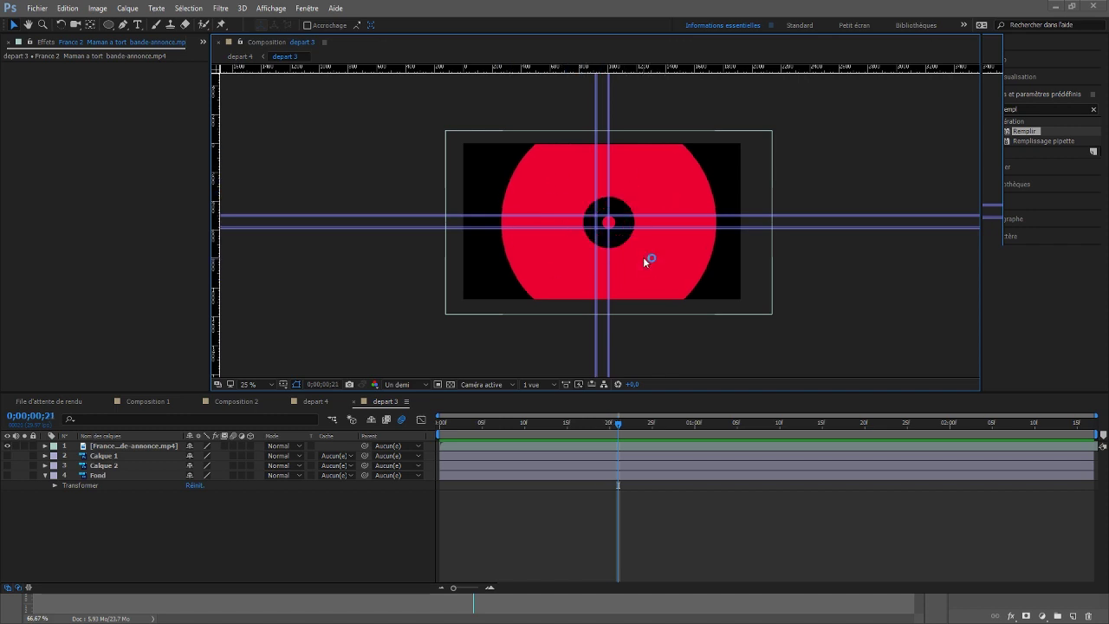
key(Page_Down)
key(Page_Down)
key(Page_Down)
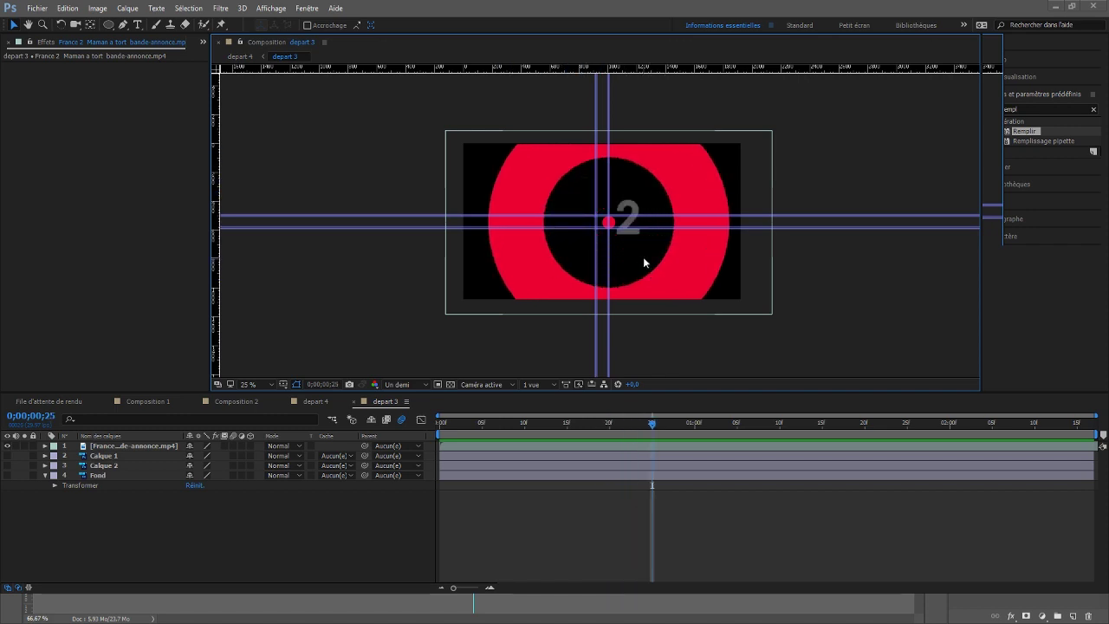
key(Page_Down)
key(Page_Down)
key(Page_Down)
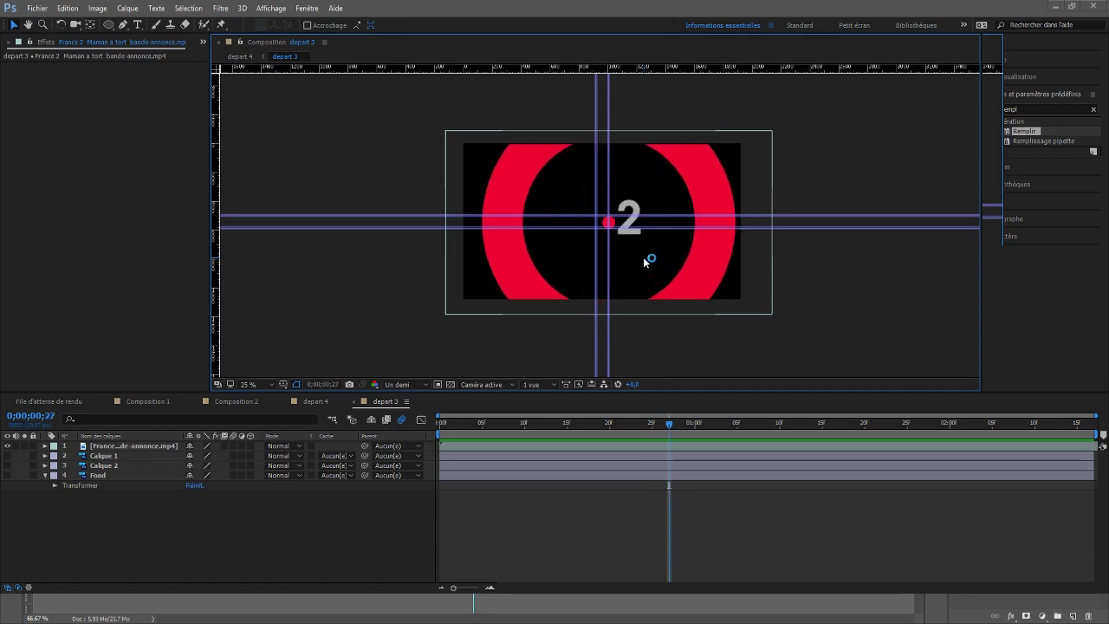
key(Page_Down)
key(Page_Down)
key(Page_Down)
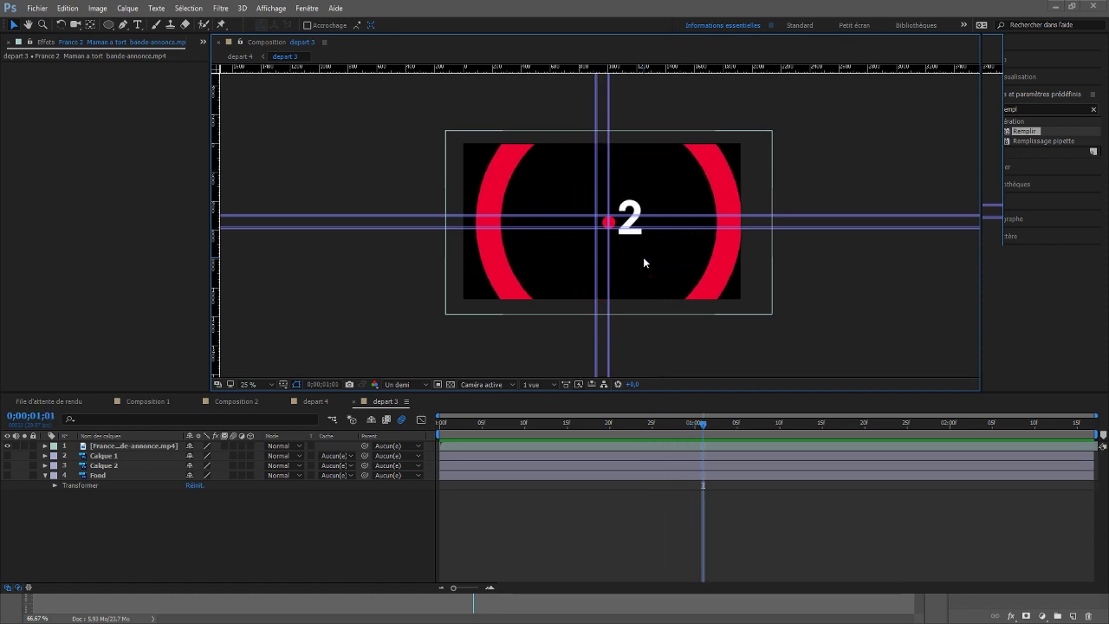
key(Page_Down)
key(Page_Down)
key(Page_Down)
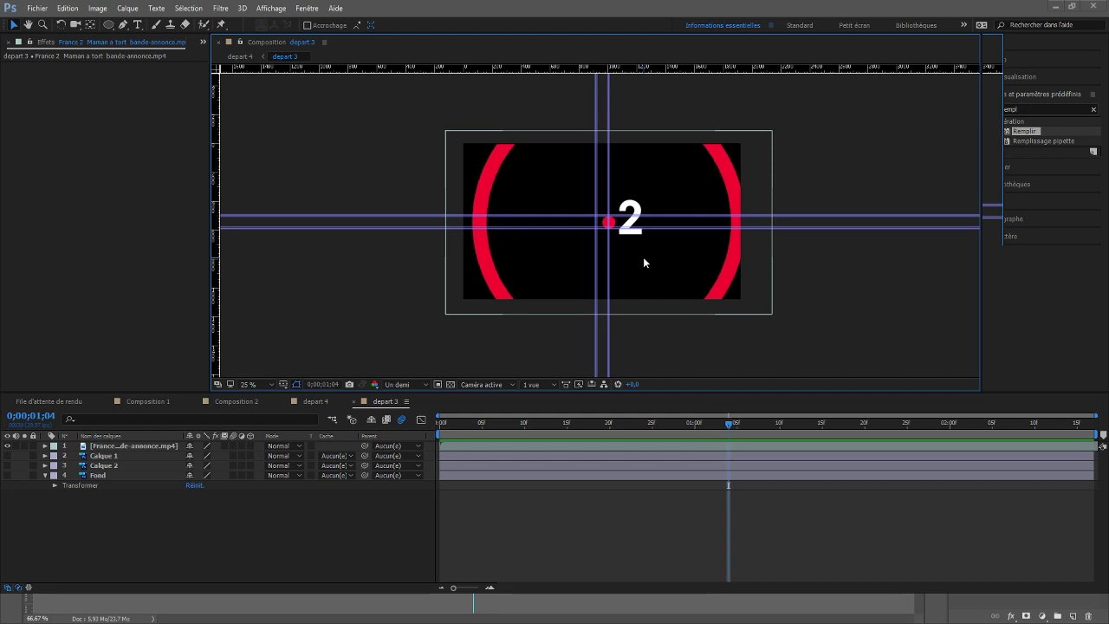
key(Page_Down)
key(Page_Down)
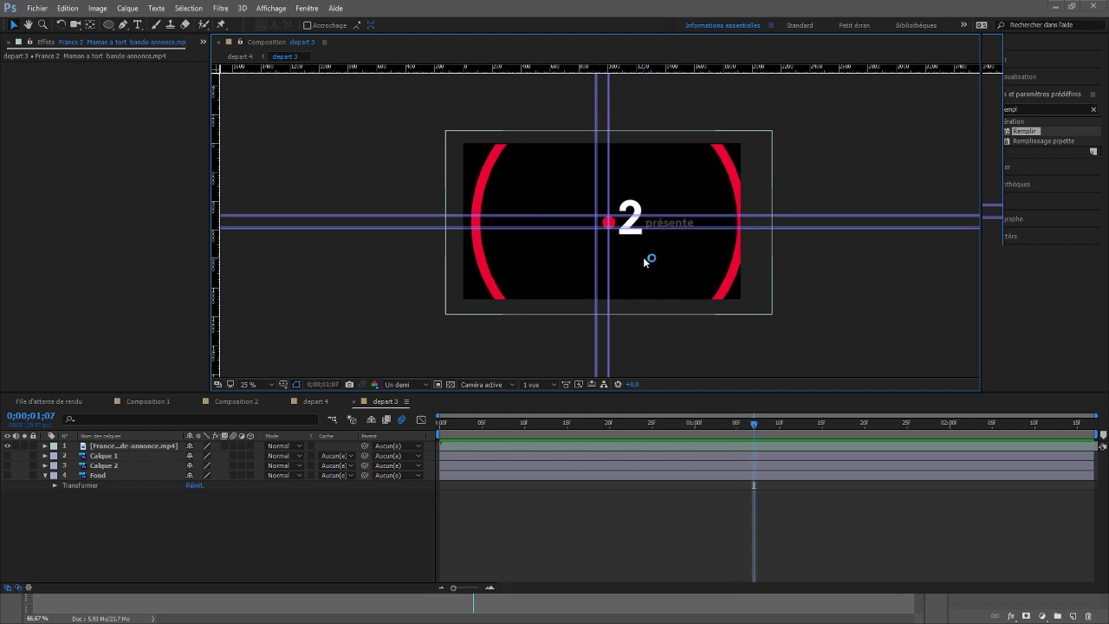
key(Page_Down)
key(Page_Down)
key(Page_Down)
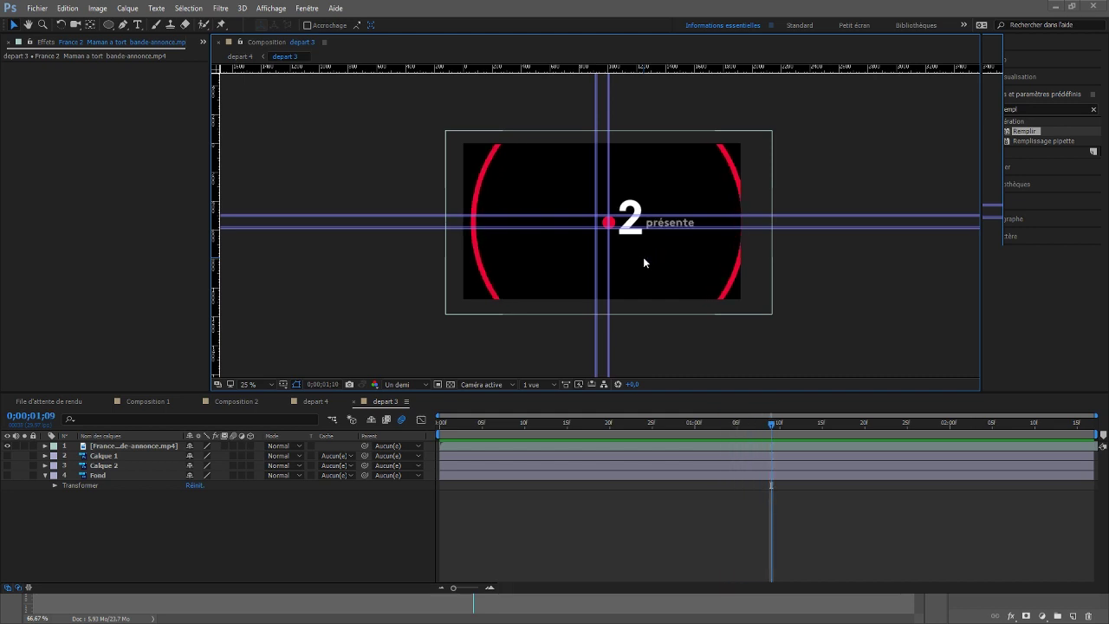
key(Page_Down)
key(Page_Down)
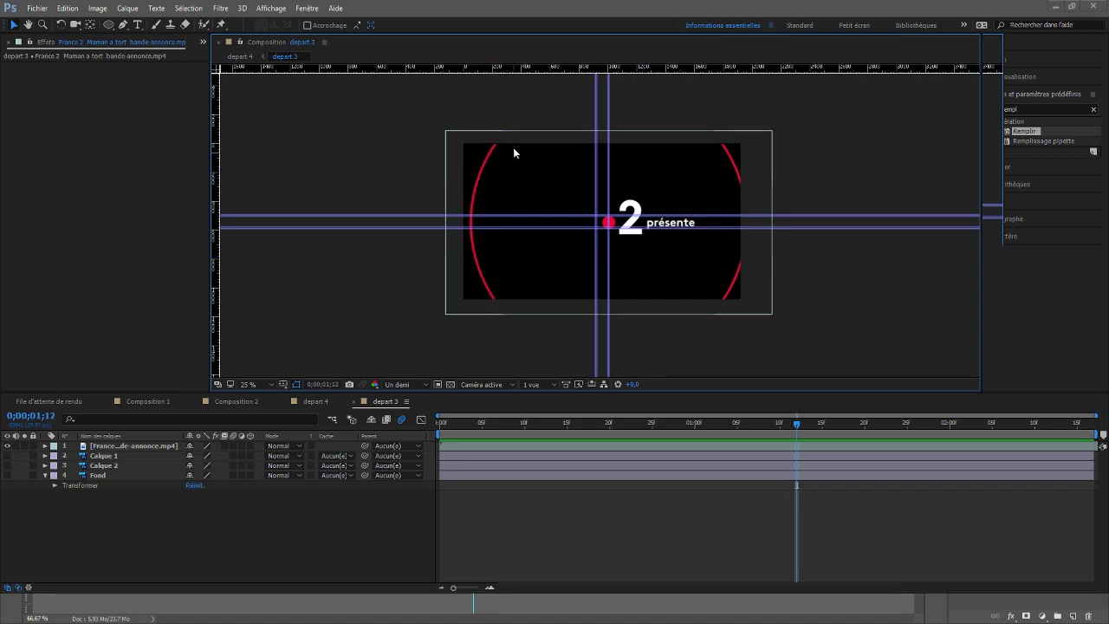
key(Page_Down)
key(Page_Down)
key(Page_Down)
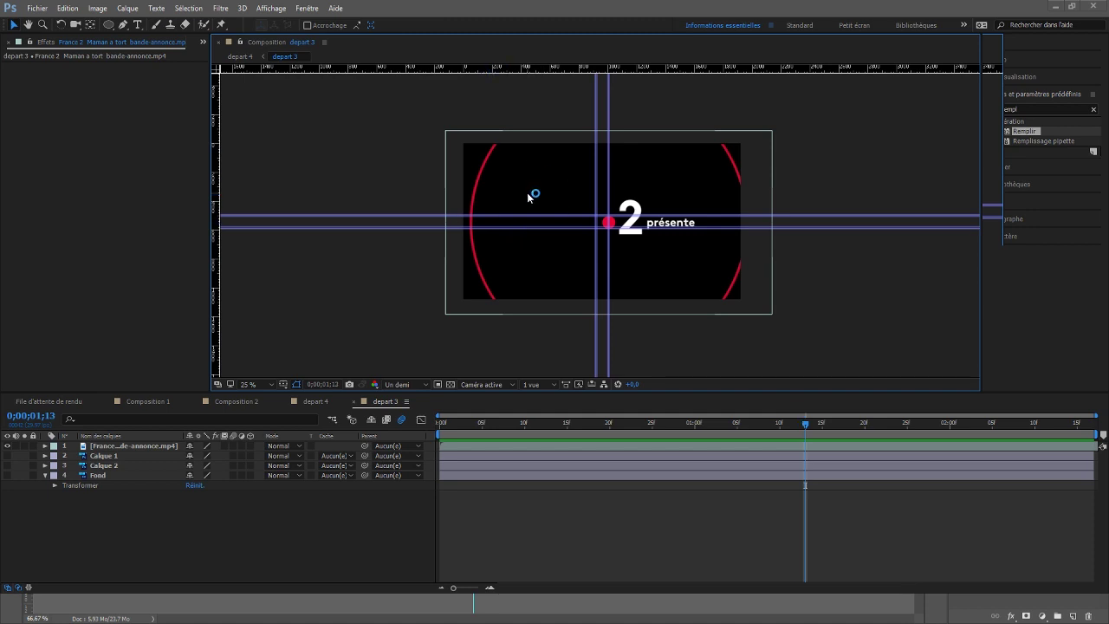
key(Page_Down)
key(Page_Down)
key(Page_Down)
key(Page_Down)
key(Page_Down)
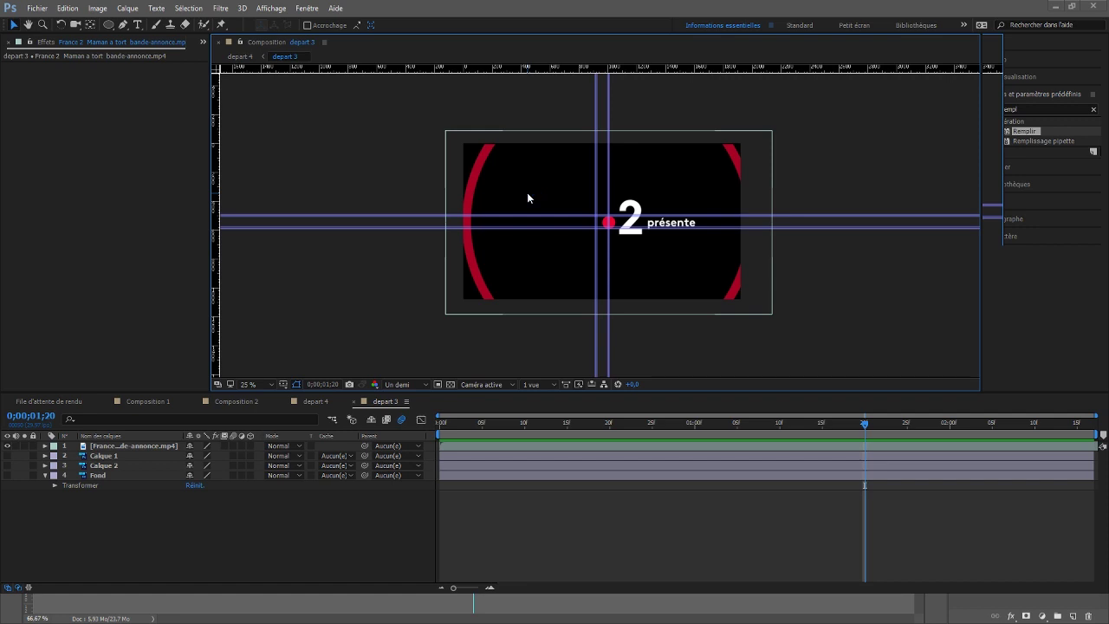
Hide the France 2 reference video layer and set the Ellipse tool's fill to white
click(8, 451)
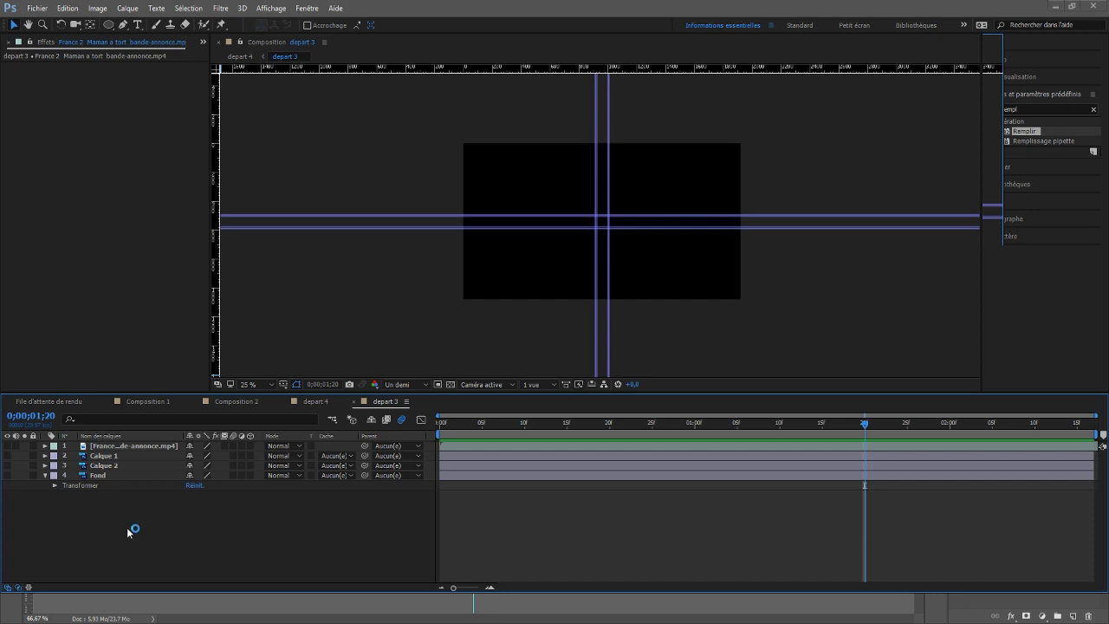
click(109, 24)
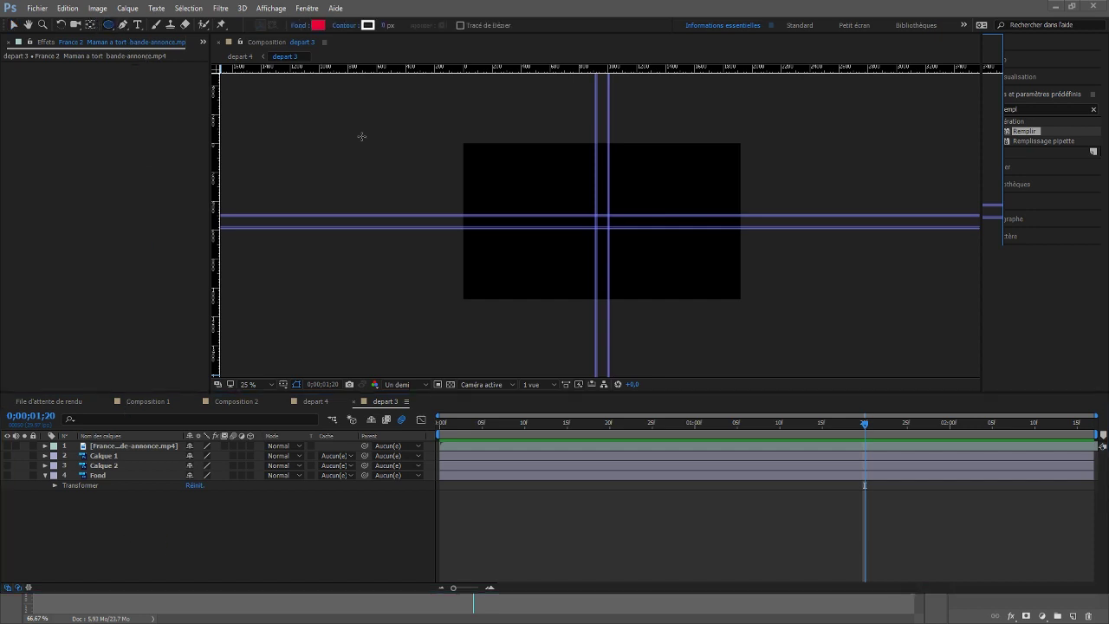
scroll(602, 235, up, 6)
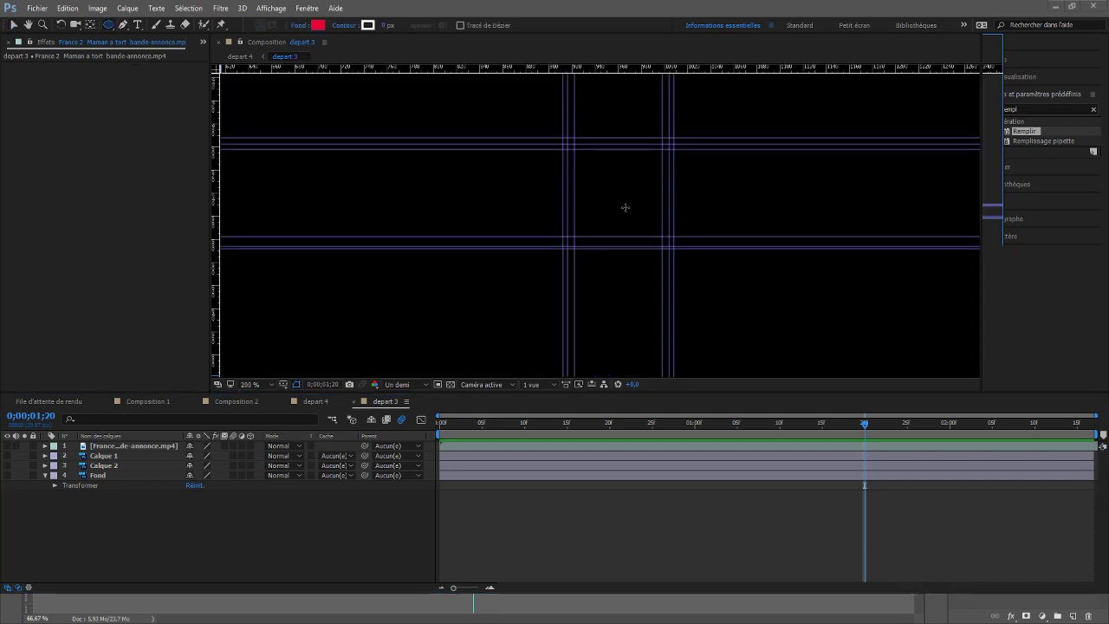
click(318, 28)
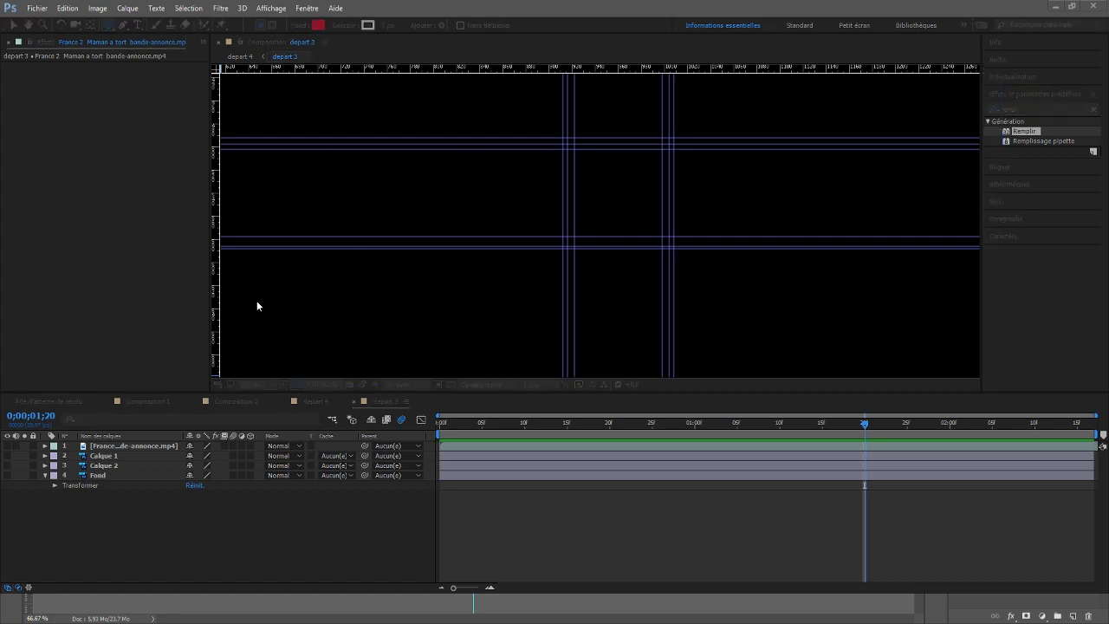
click(537, 304)
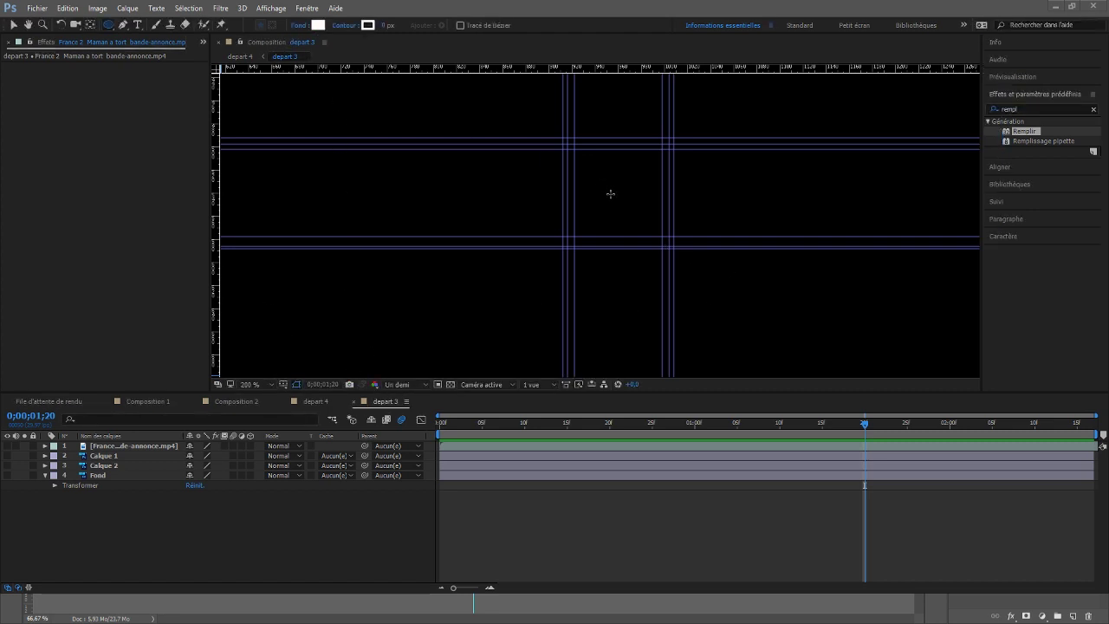
Draw a white circle from the composition's centre on a new shape layer and resize it to fit the inner guides
mouse_move(618, 193)
mouse_down()
mouse_move(671, 185)
mouse_move(661, 185)
mouse_up()
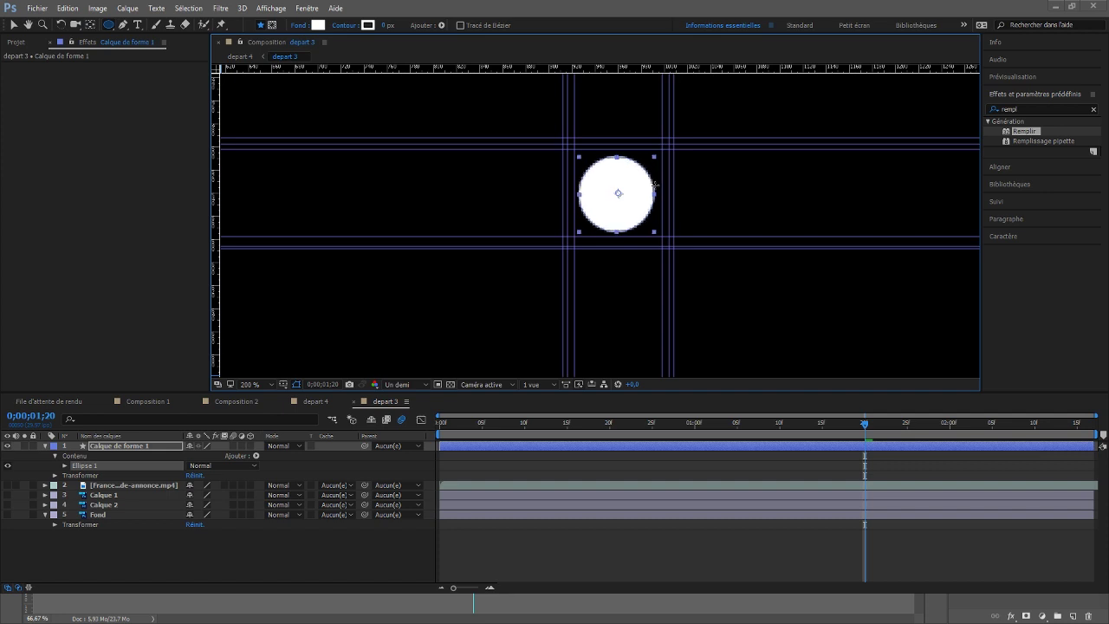
drag(656, 188, 657, 189)
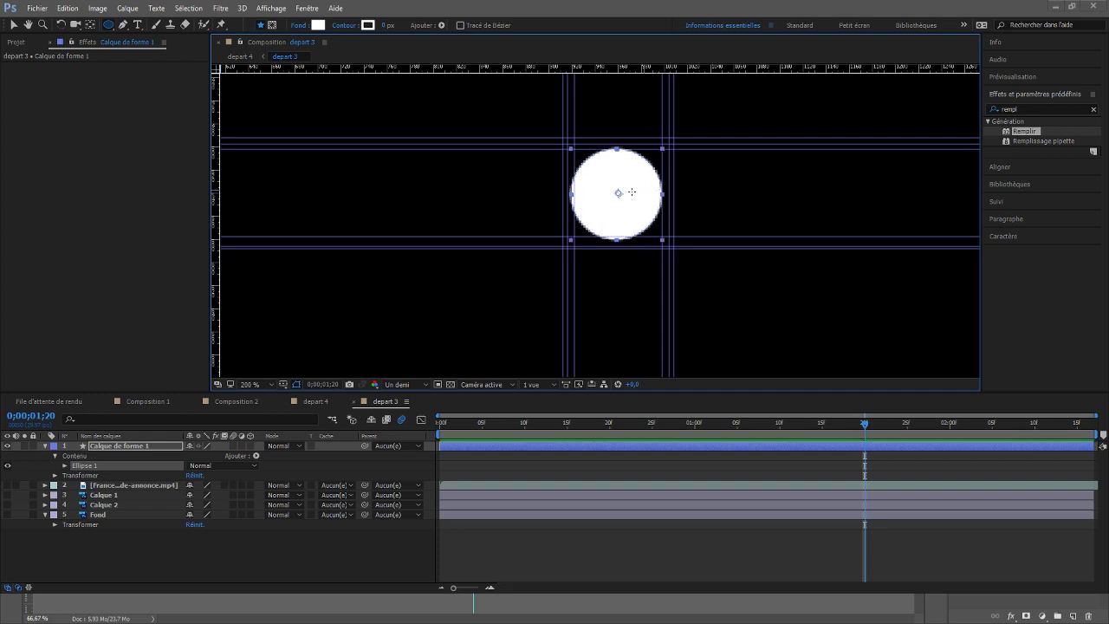
click(13, 25)
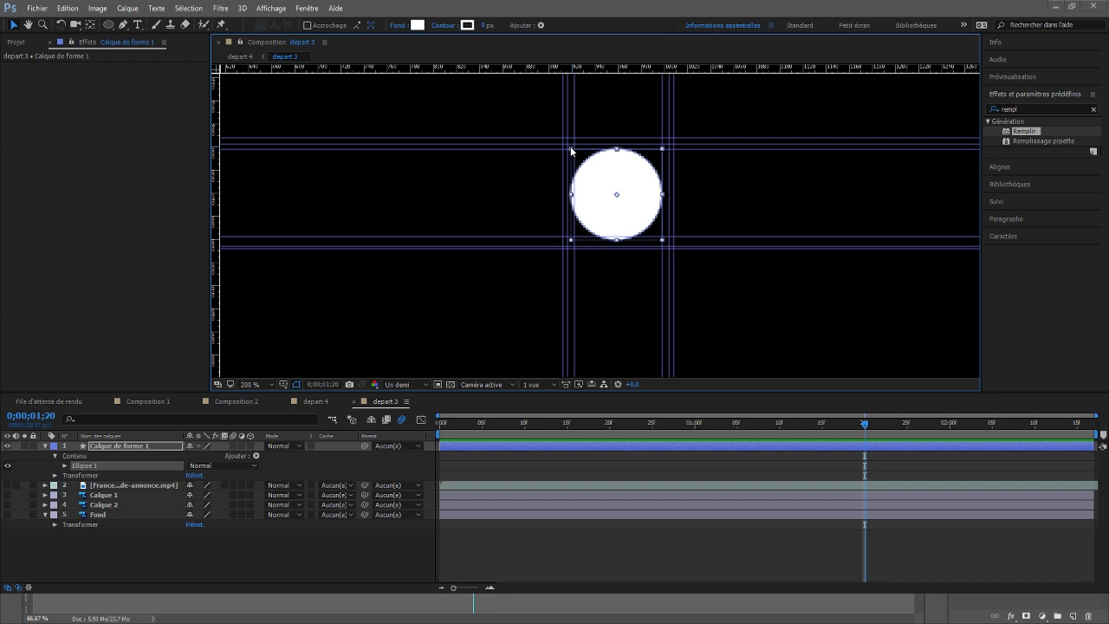
drag(571, 152, 576, 154)
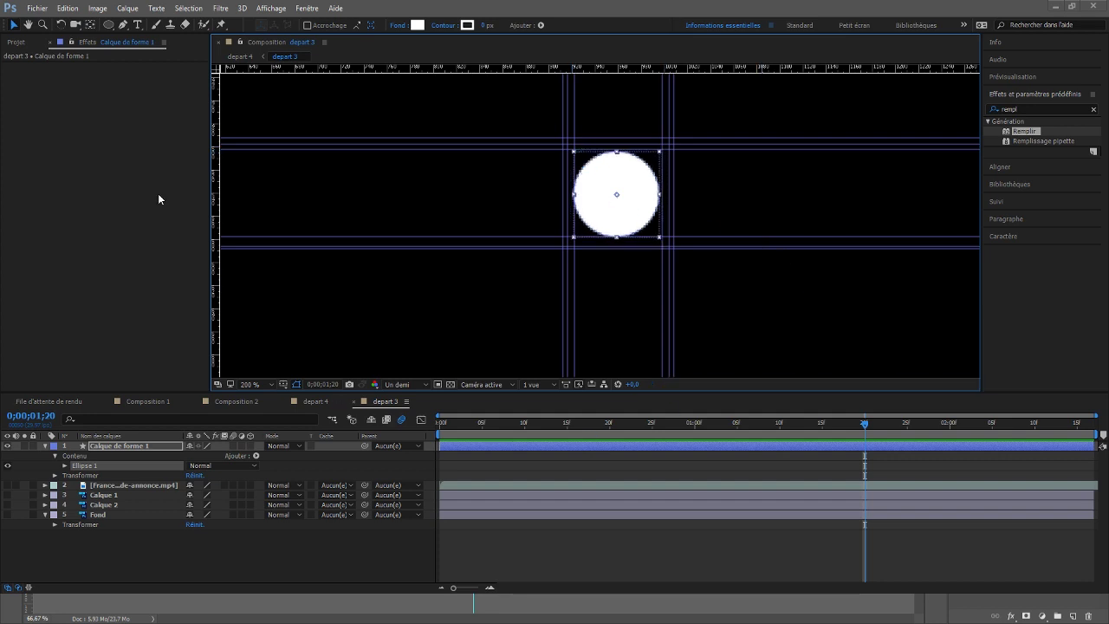
Nudge the circle's shape layer slightly right and up so it sits centred between the inner guides, then deselect it
click(139, 447)
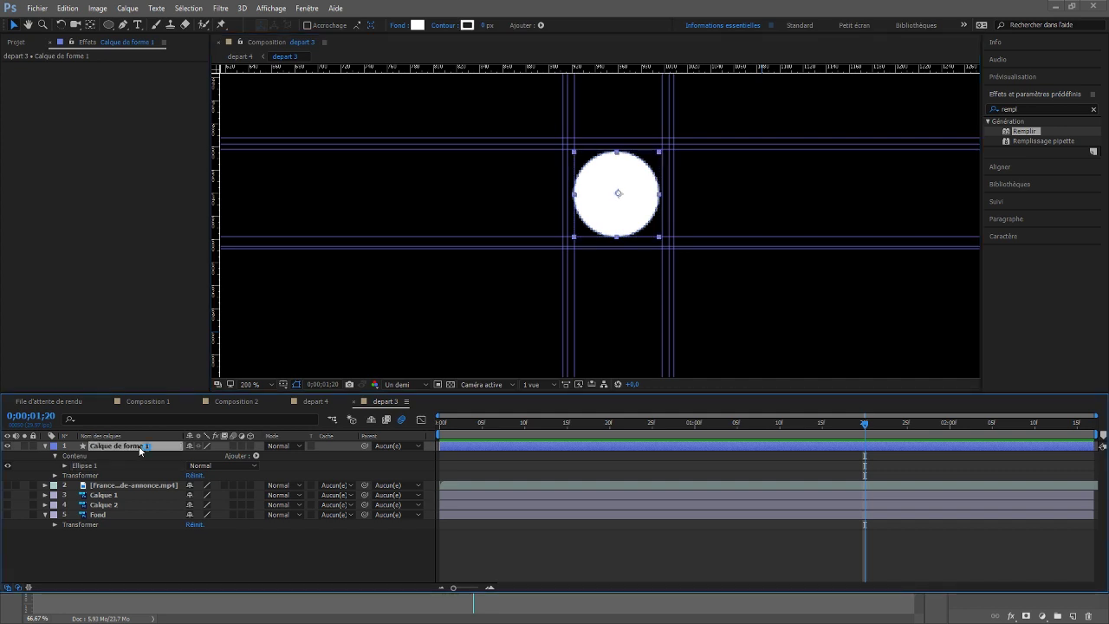
key(Right)
key(Right)
key(Right)
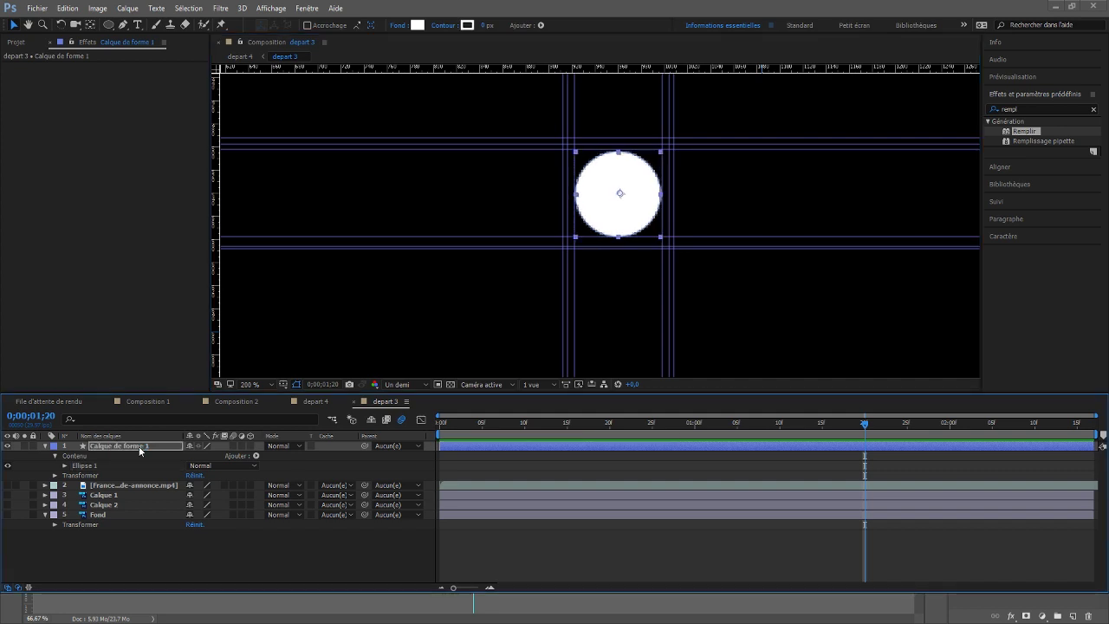
key(Up)
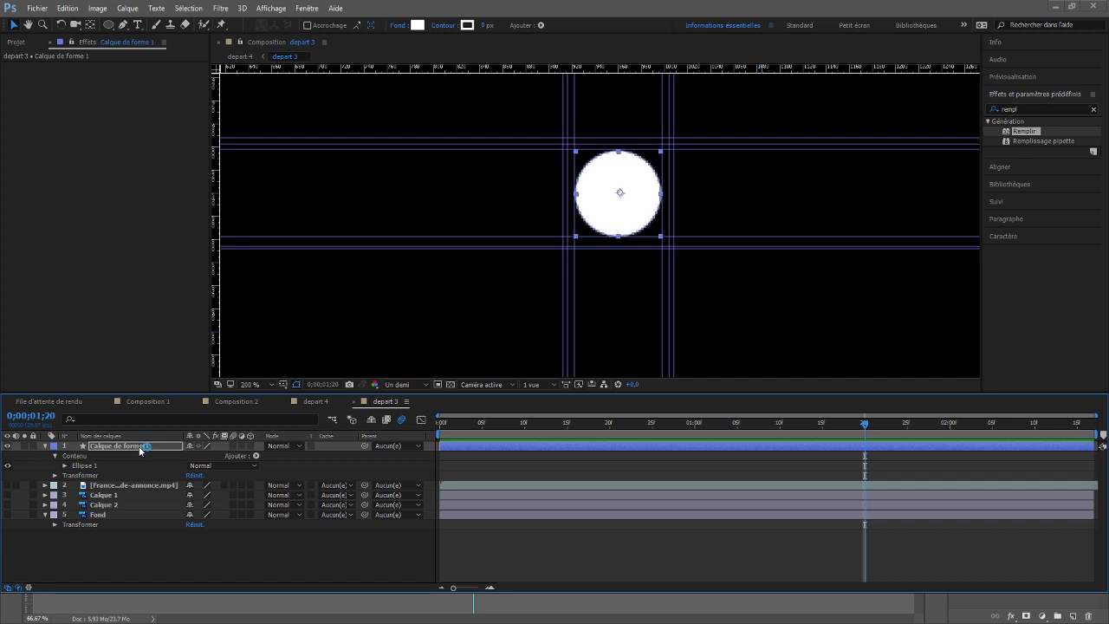
key(Right)
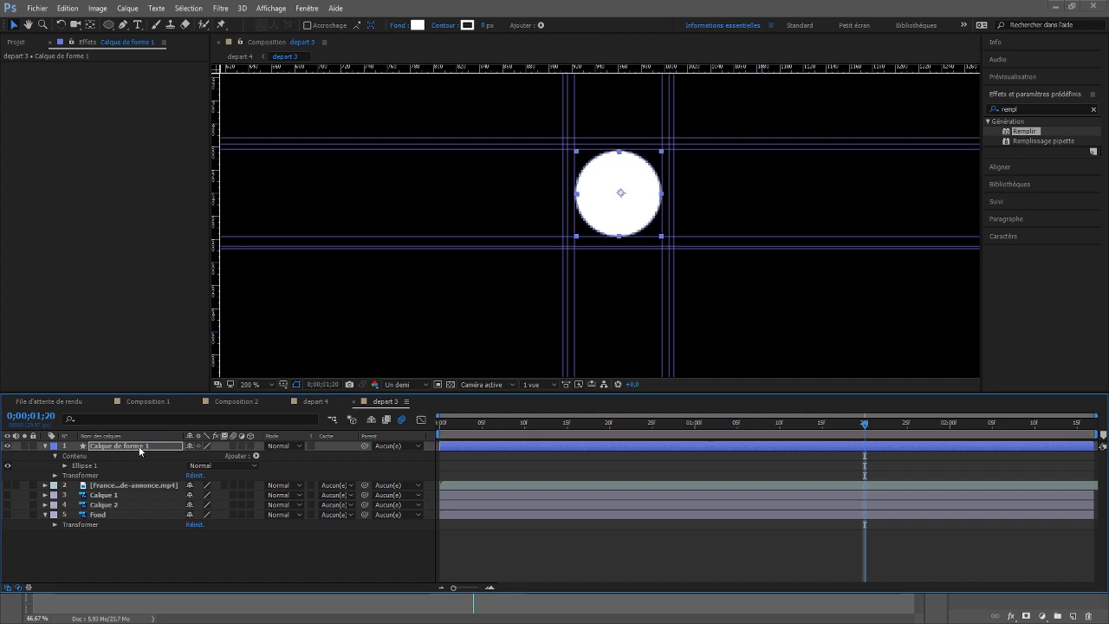
key(Up)
key(Left)
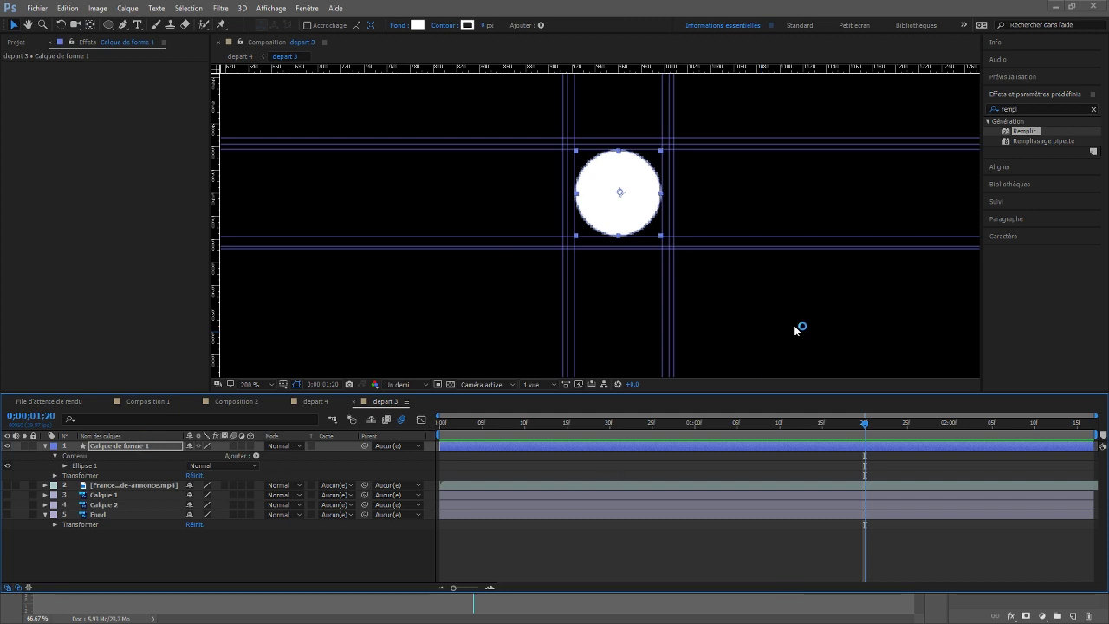
click(798, 328)
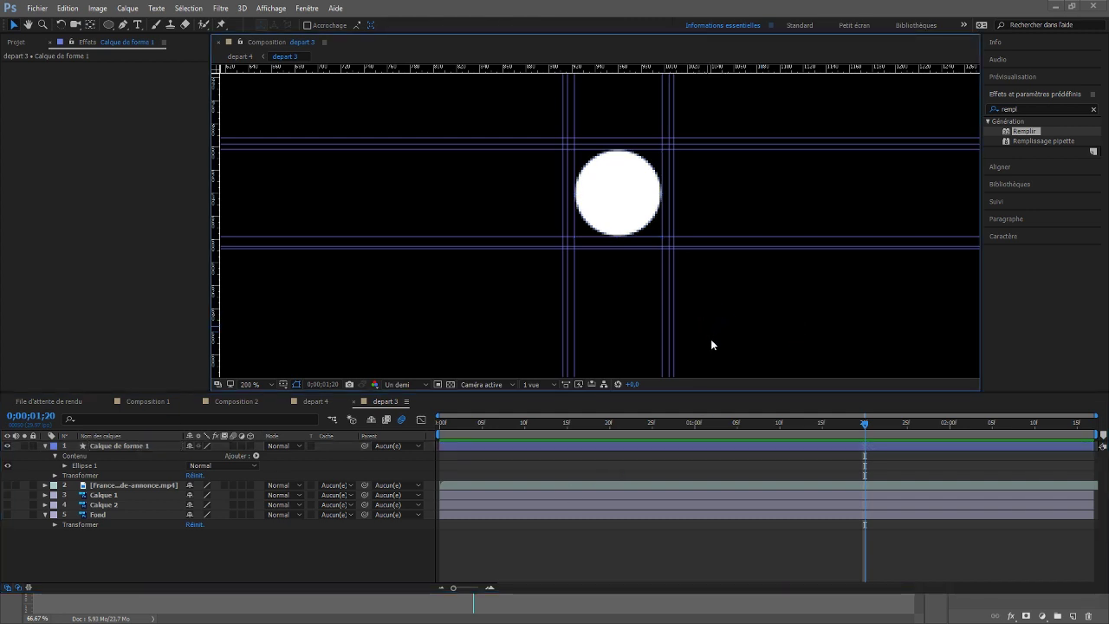
Start keyframing the white circle layer's Scale at 0;00;00;04 with a value of 100%
drag(489, 426, 404, 421)
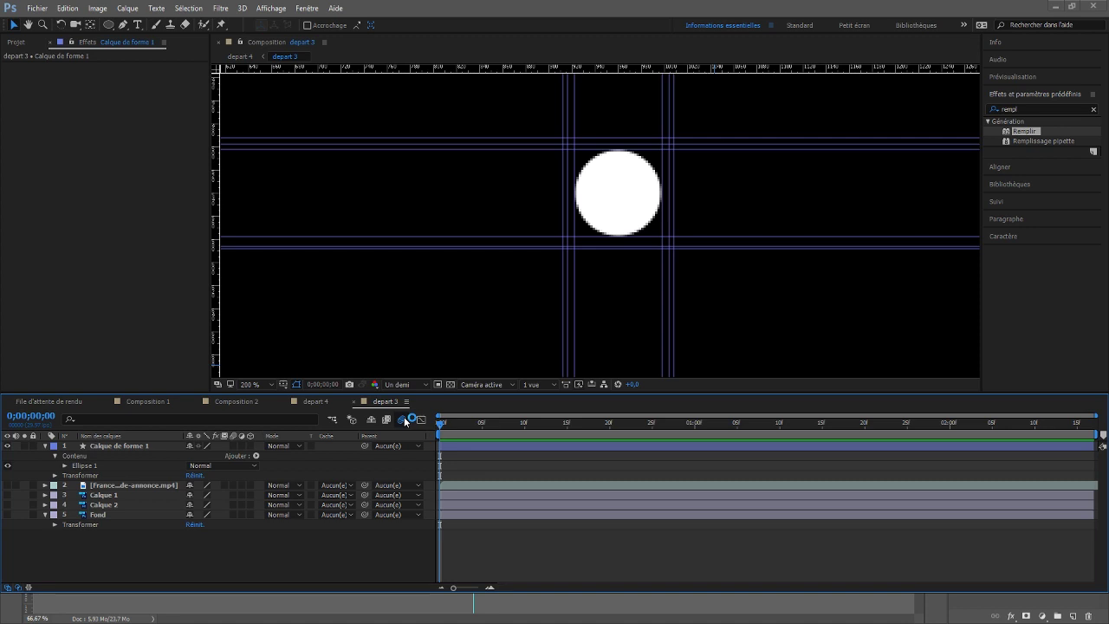
click(483, 424)
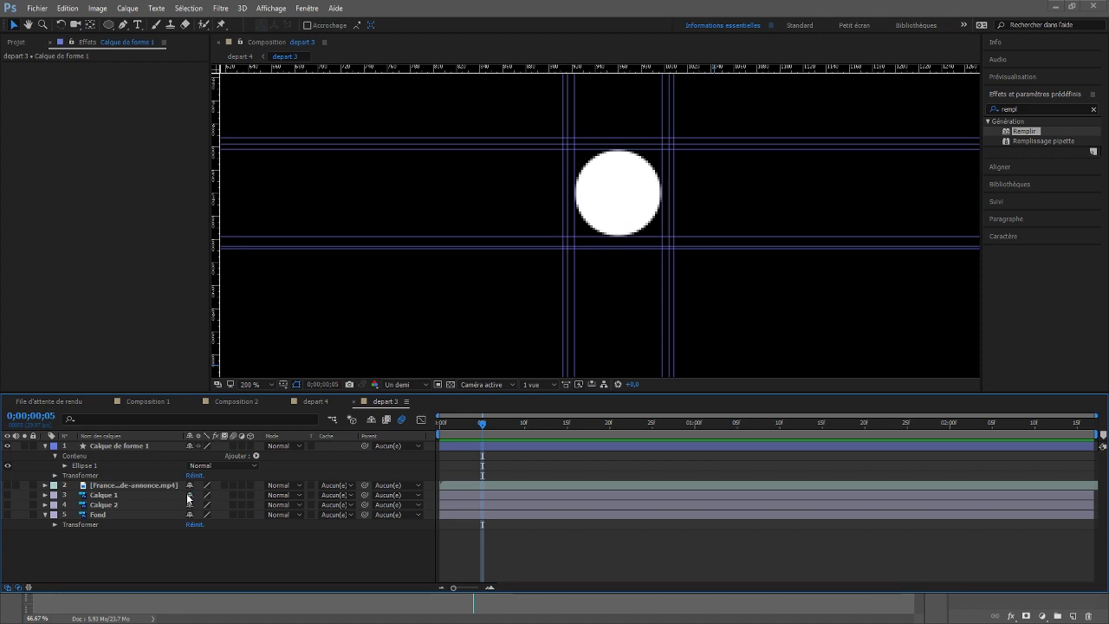
key(Page_Down)
key(Page_Up)
key(Page_Up)
click(97, 445)
key(s)
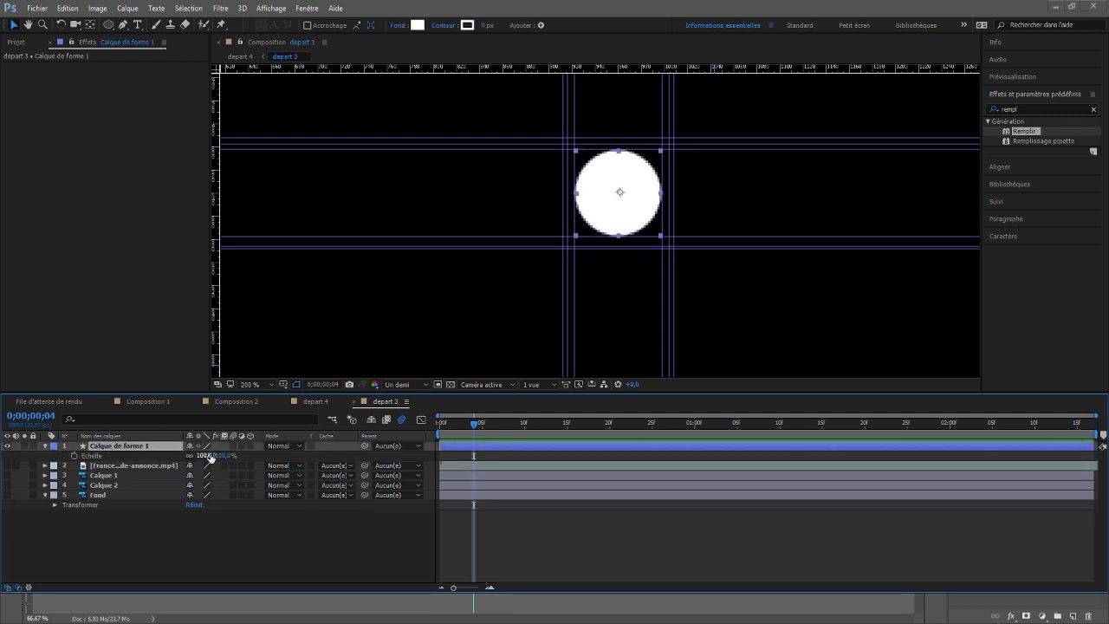
click(74, 455)
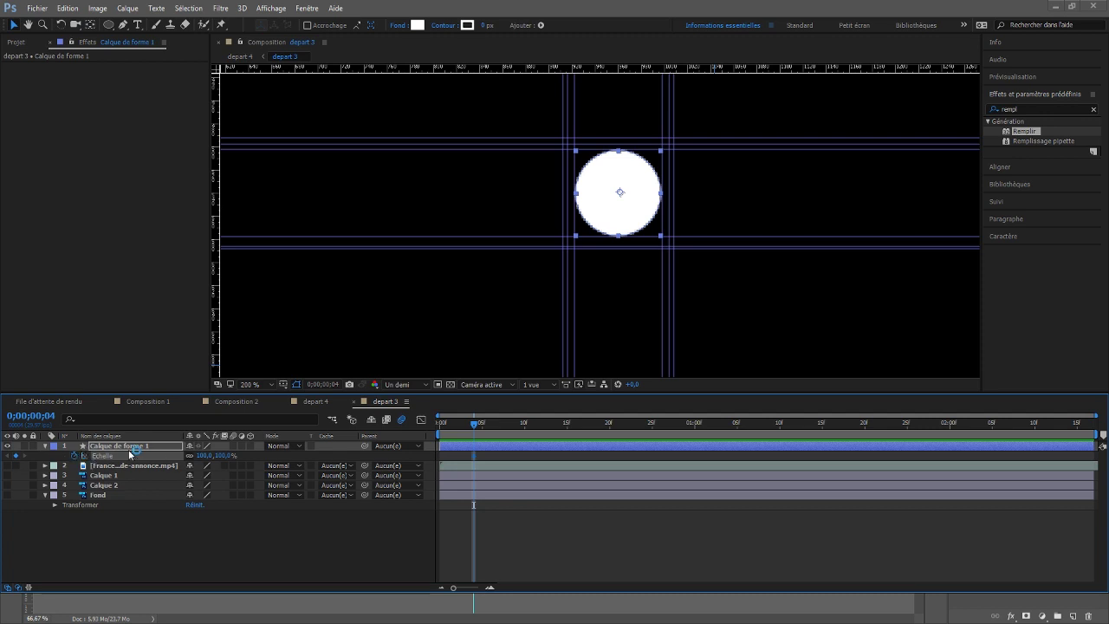
Add Scale keyframes to the circle layer of 70% at 0;00;00;05 and 60% at 0;00;00;06
key(Page_Down)
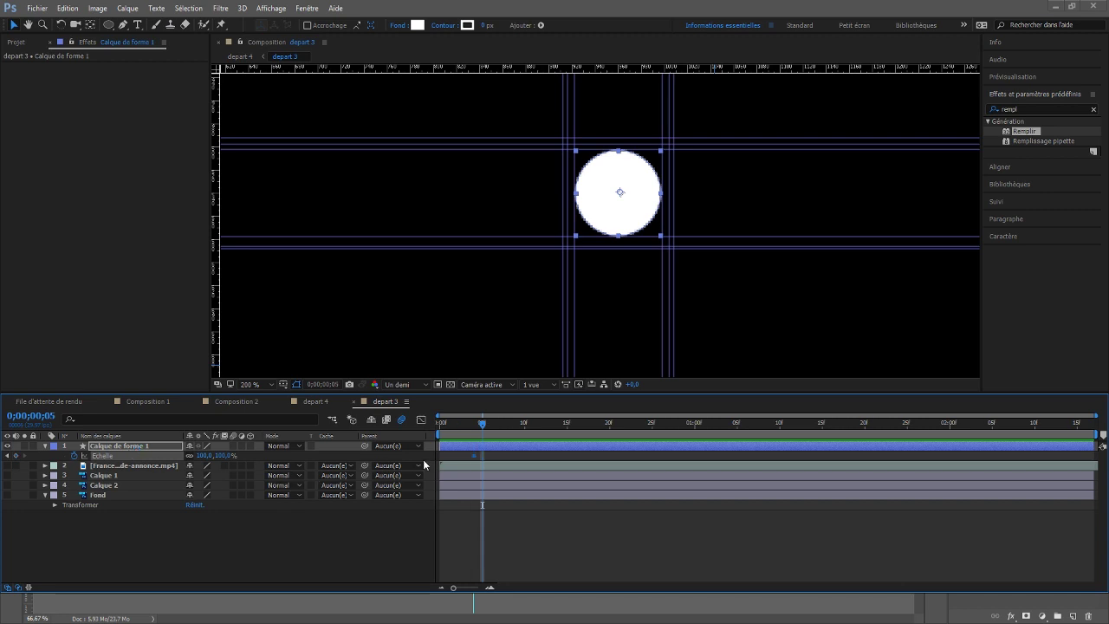
click(202, 456)
text(70)
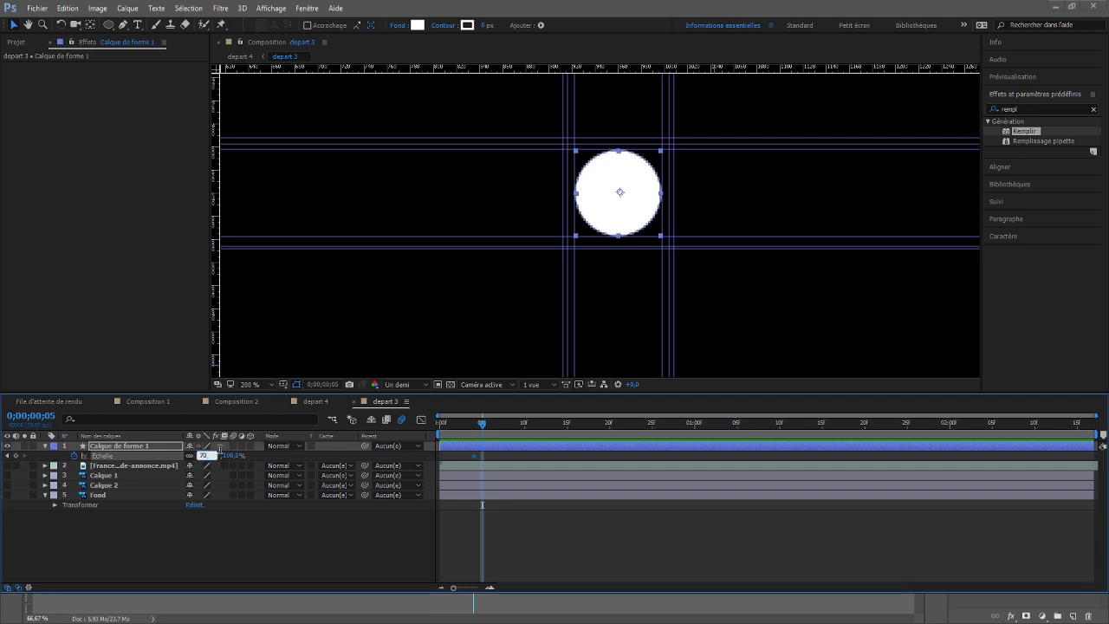
key(Return)
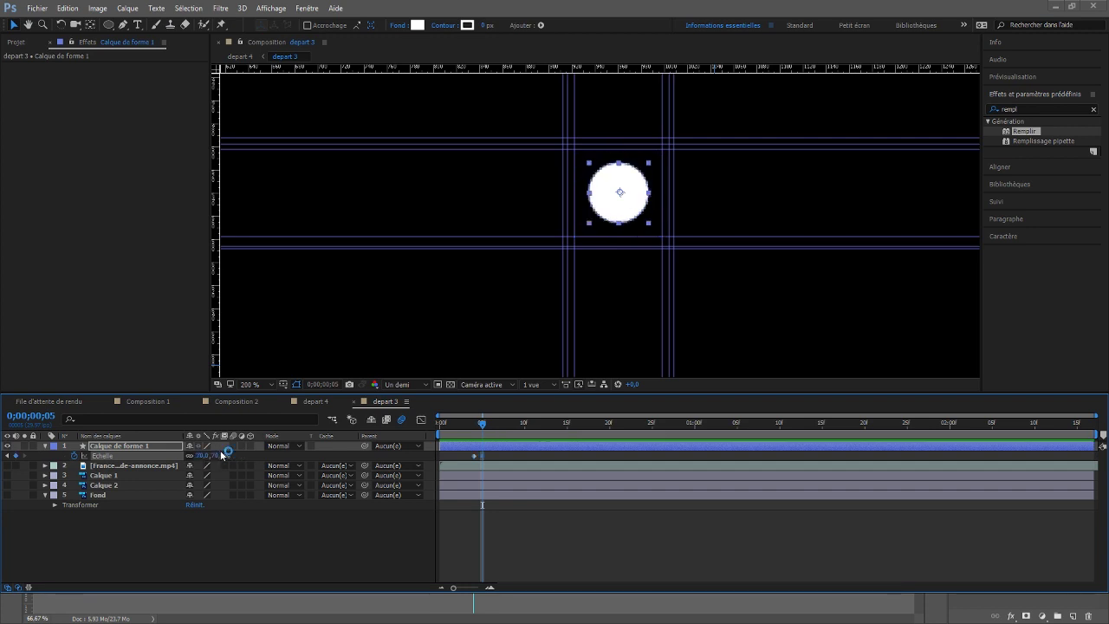
key(Page_Down)
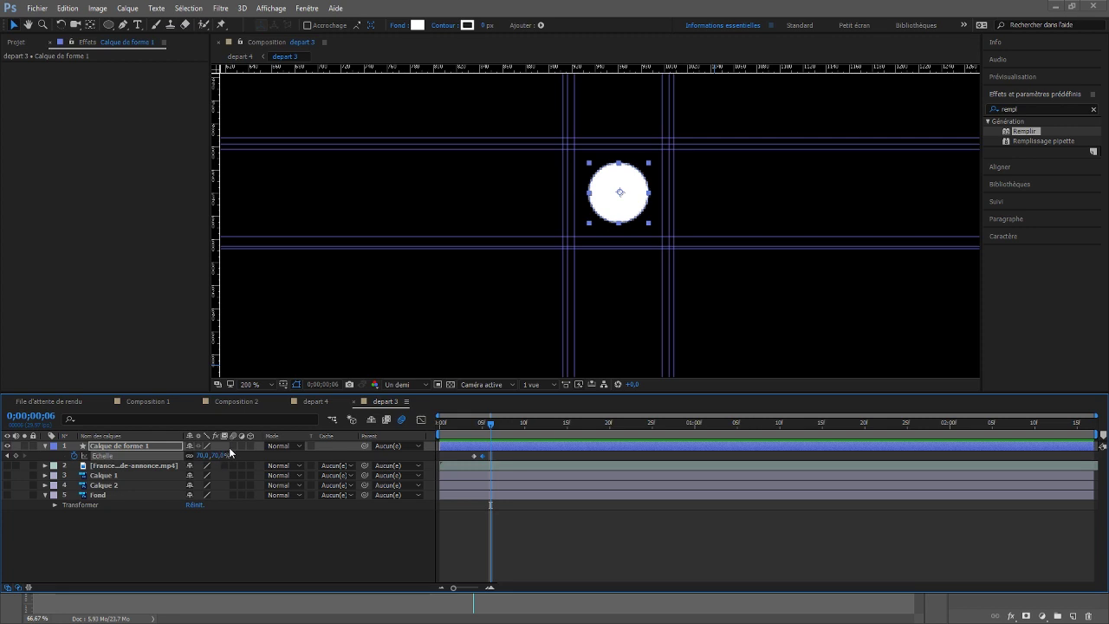
click(202, 456)
text(60)
key(Return)
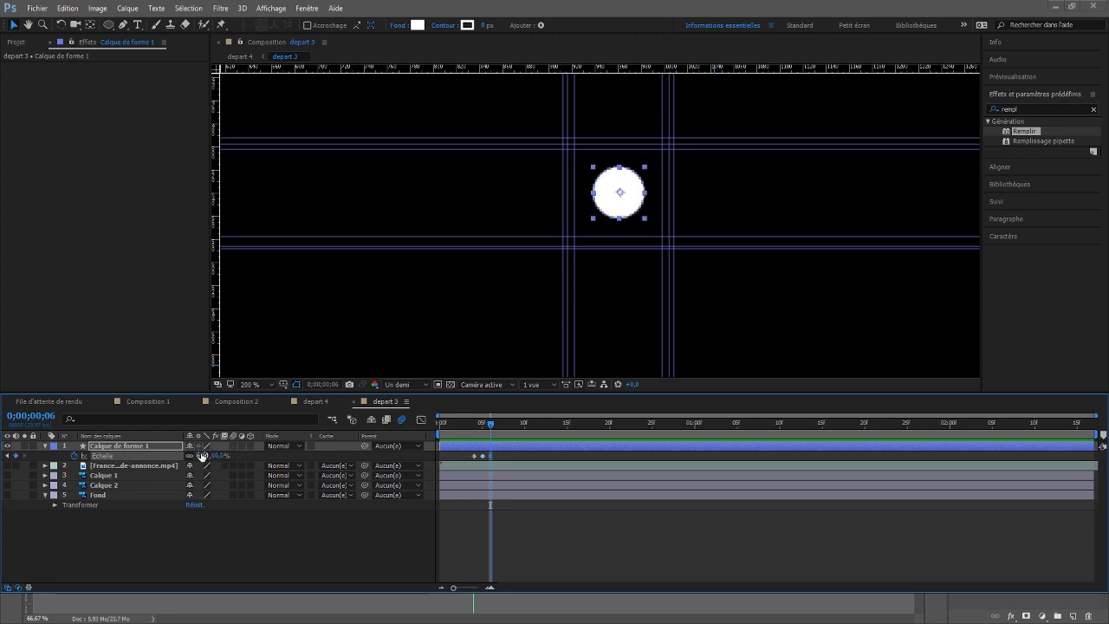
Add Scale keyframes of 70% at 0;00;00;08 and 100% at 0;00;00;09 to the circle layer, and play back the animation
key(Page_Down)
key(Page_Down)
click(202, 455)
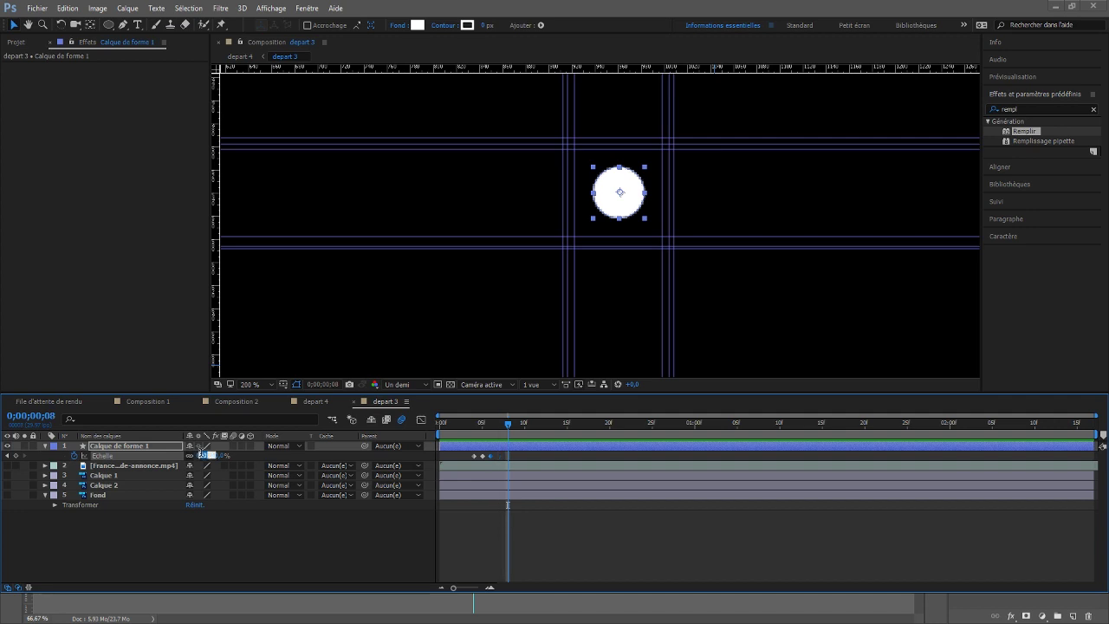
text(70)
key(Return)
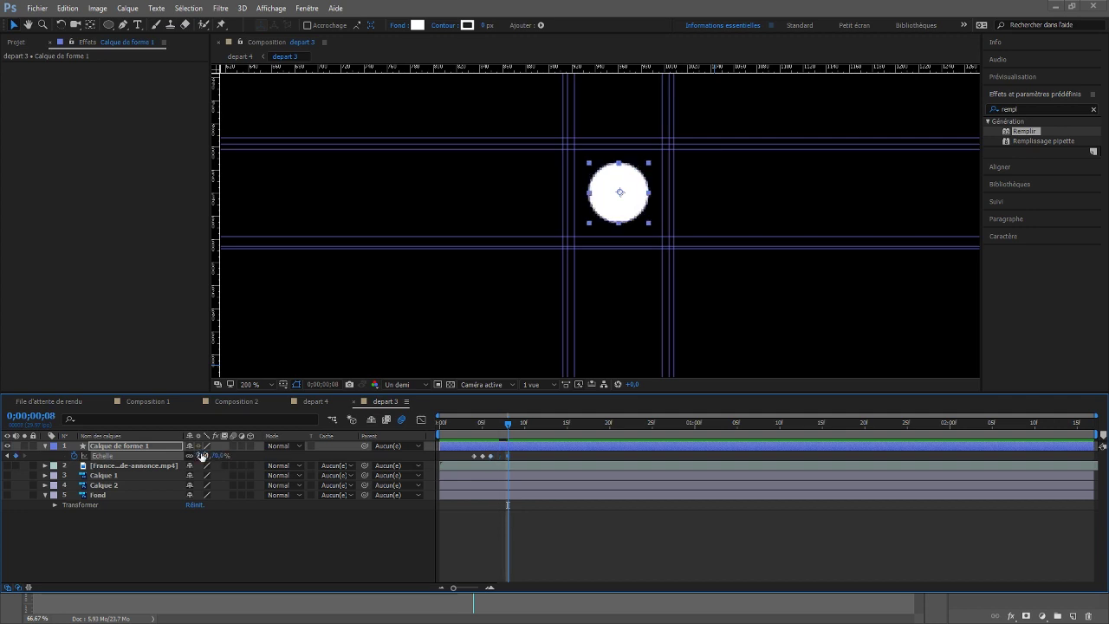
key(Page_Down)
click(202, 456)
text(100)
key(Return)
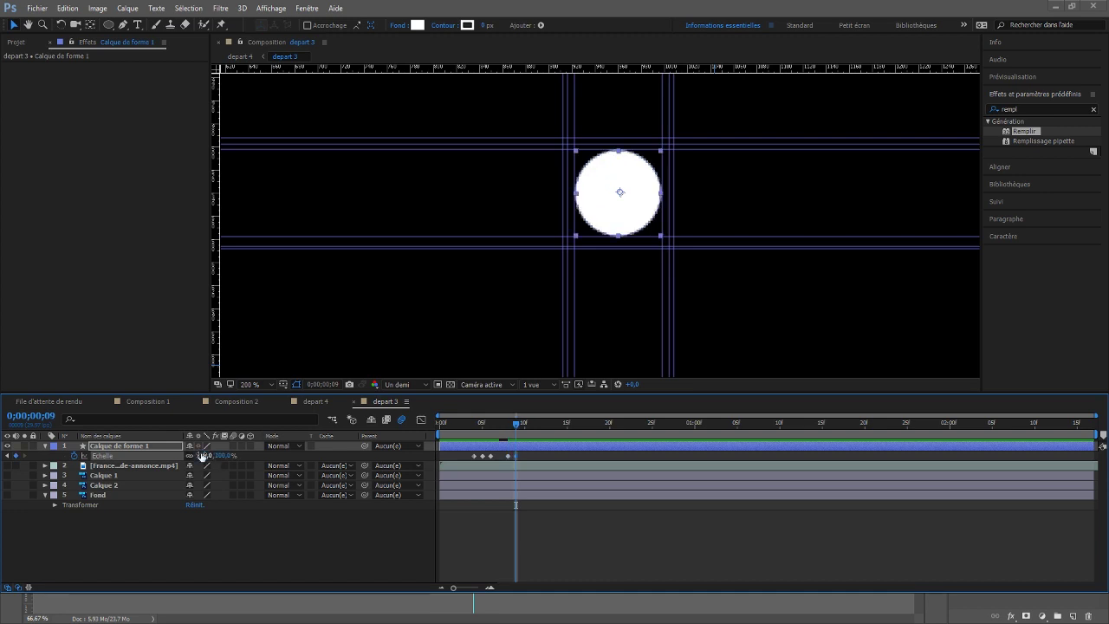
key(space)
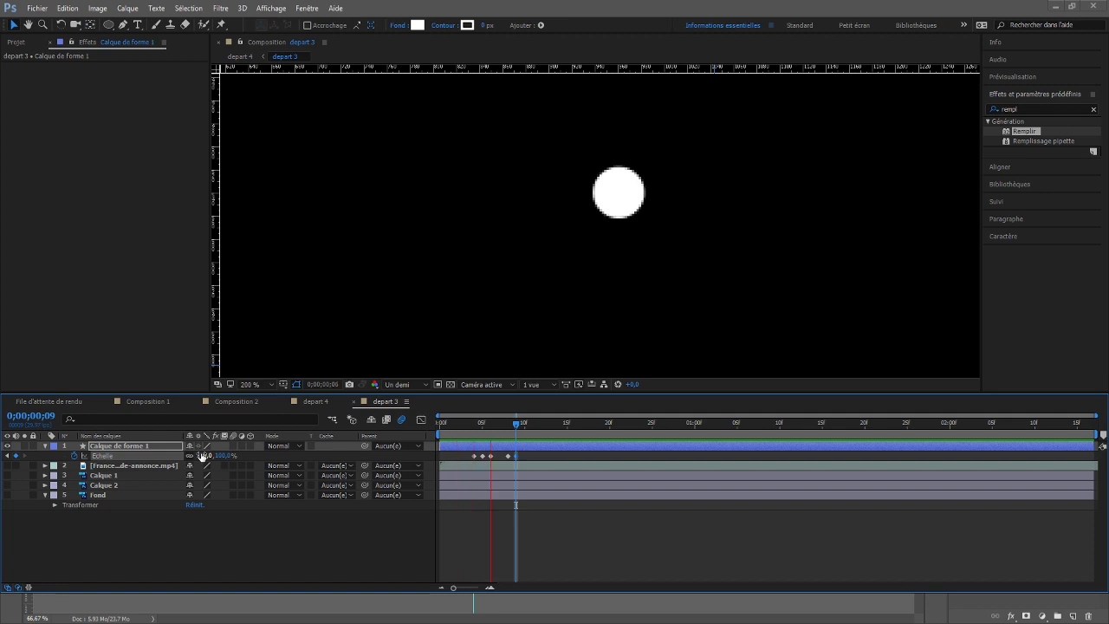
scroll(378, 251, down, 2)
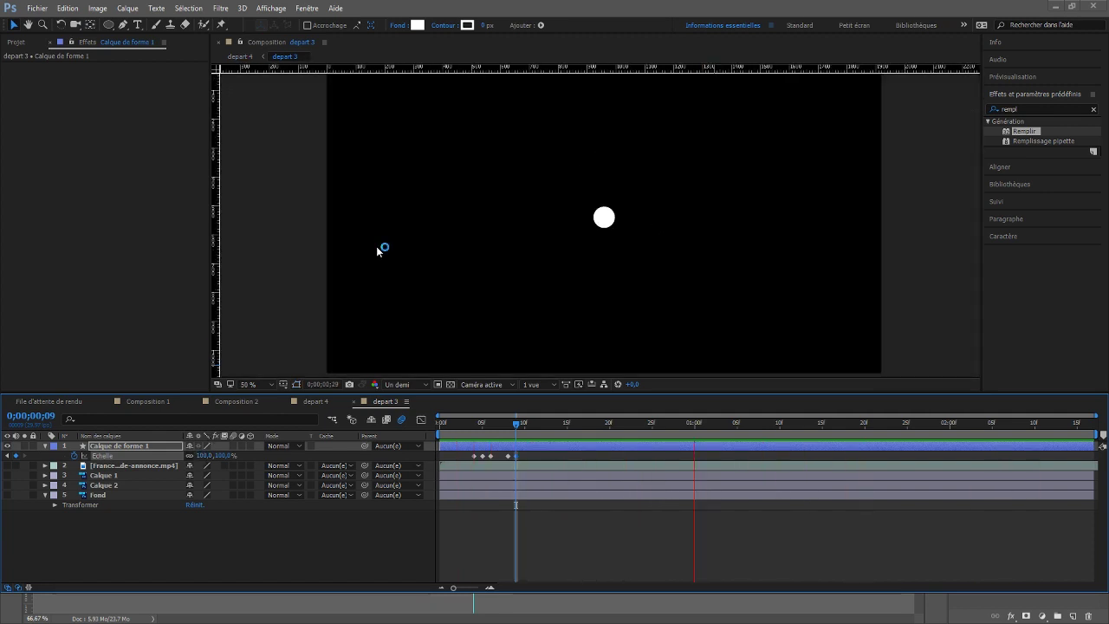
key(space)
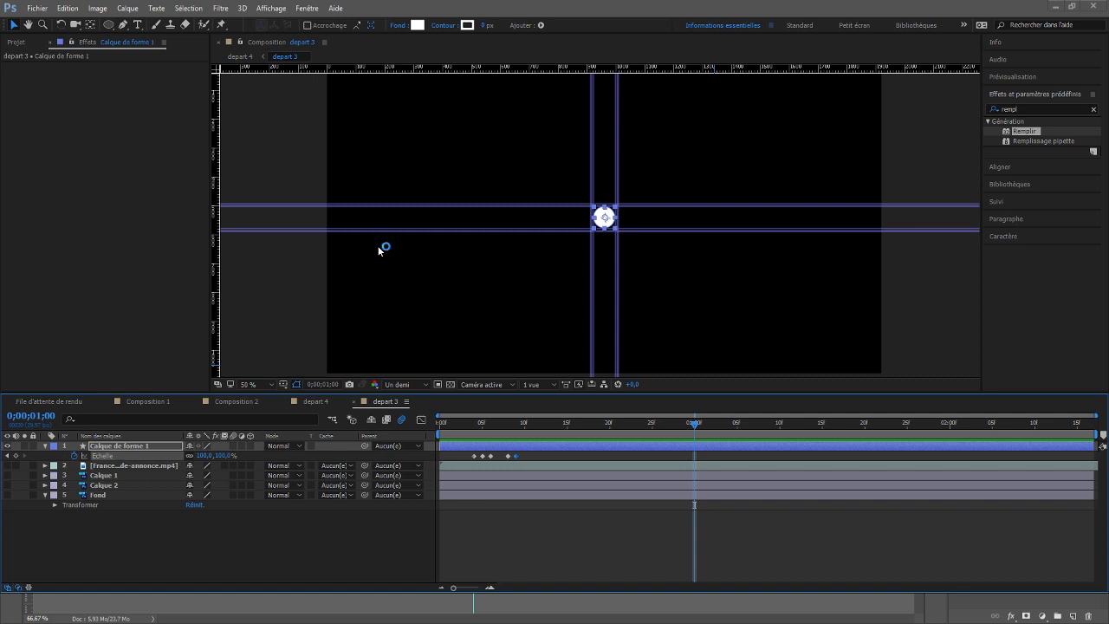
Show the reference video in place of the circle and advance it from 0;00;00;11 to 0;00;00;20, examining how the centre dot's colour evolves
click(532, 433)
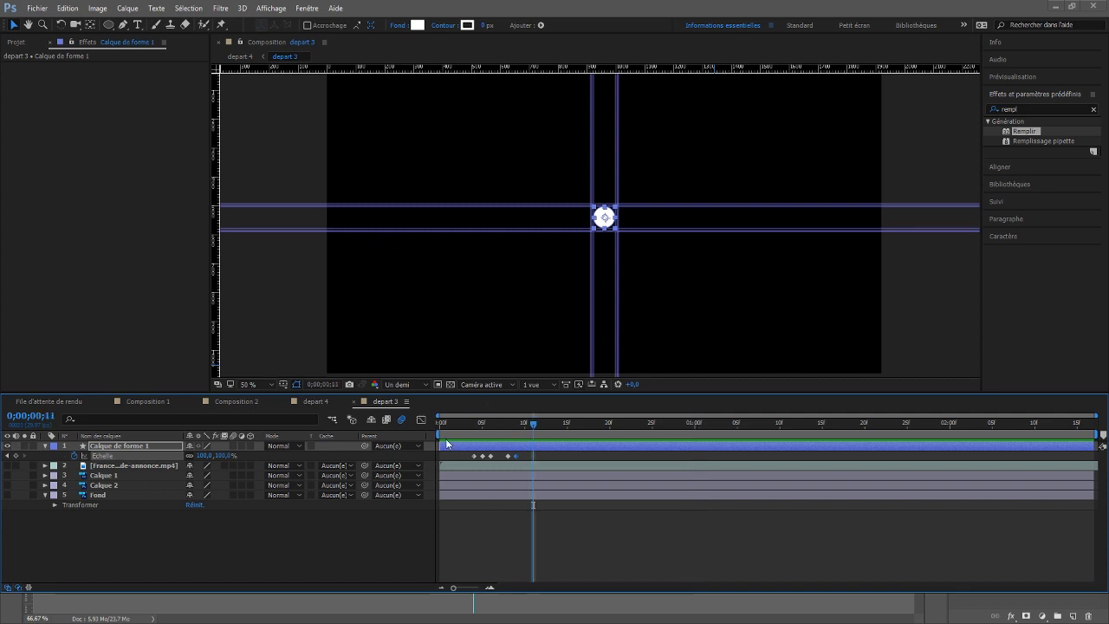
click(7, 465)
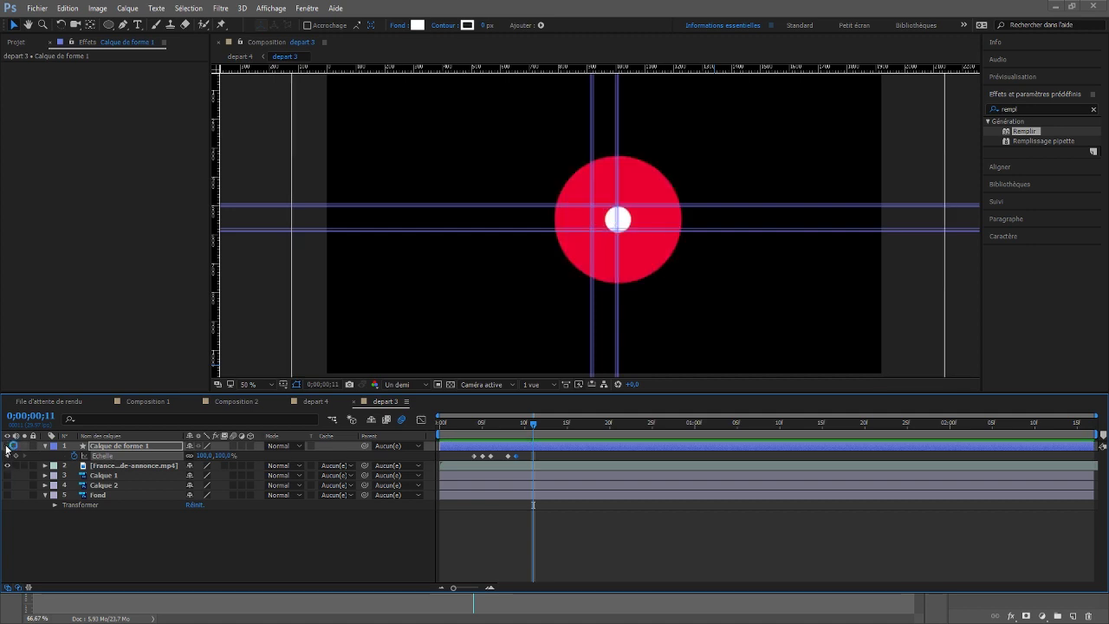
key(Page_Down)
key(Page_Down)
key(Page_Down)
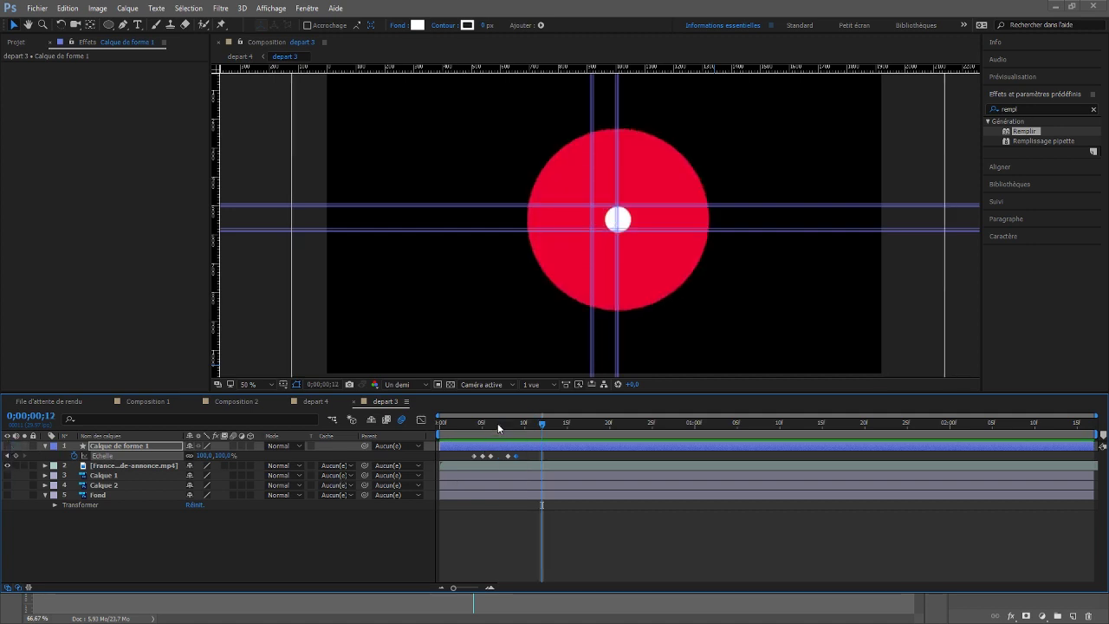
key(Page_Down)
key(Page_Down)
key(Page_Down)
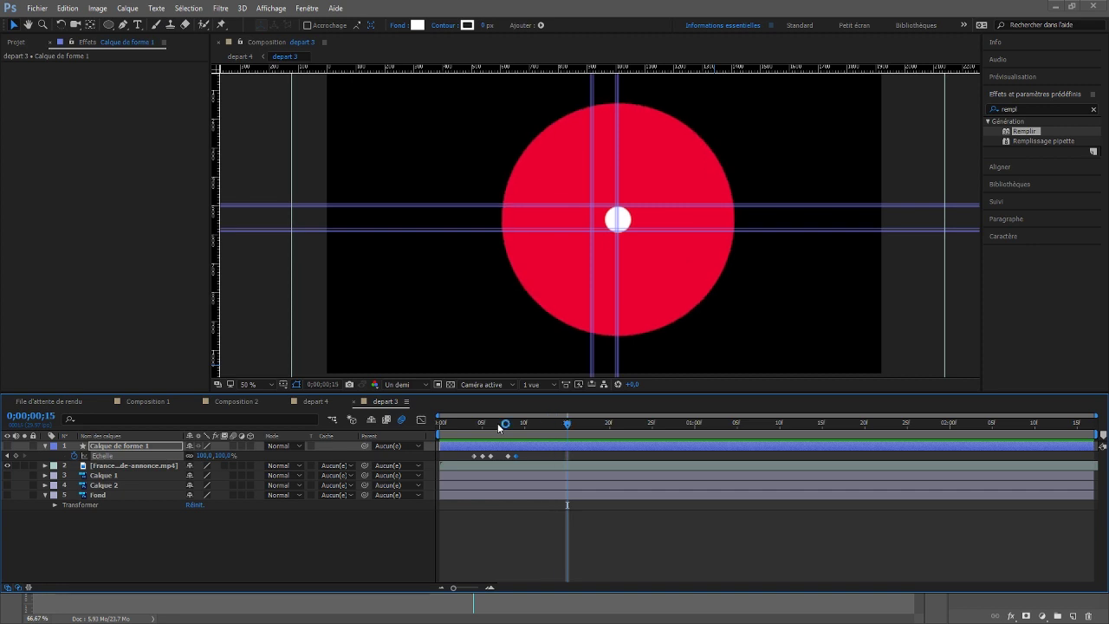
key(Page_Down)
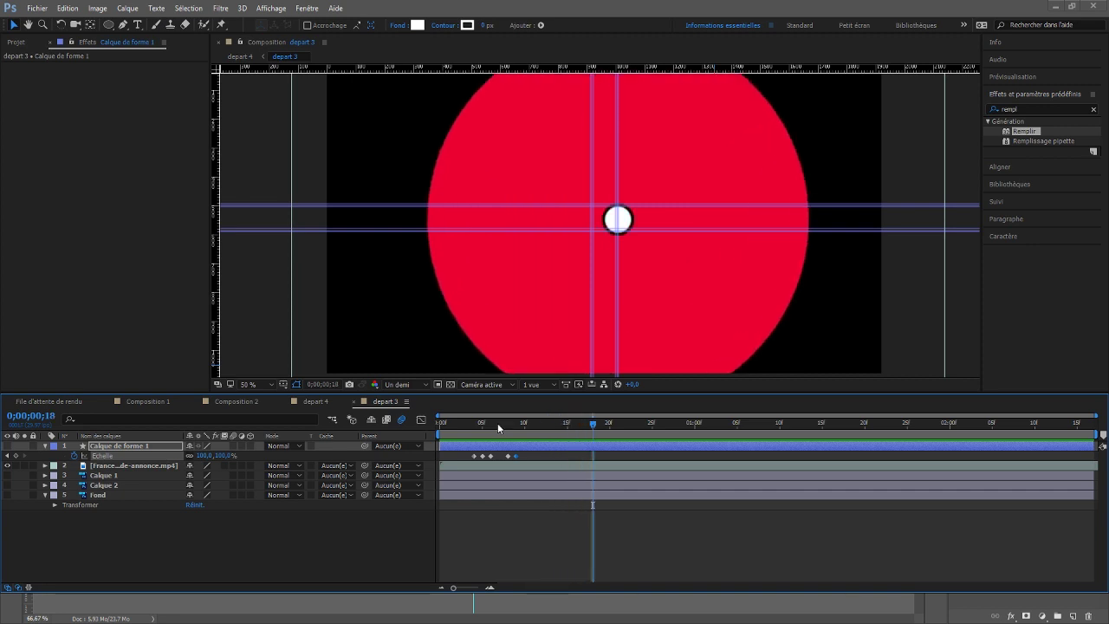
key(Page_Down)
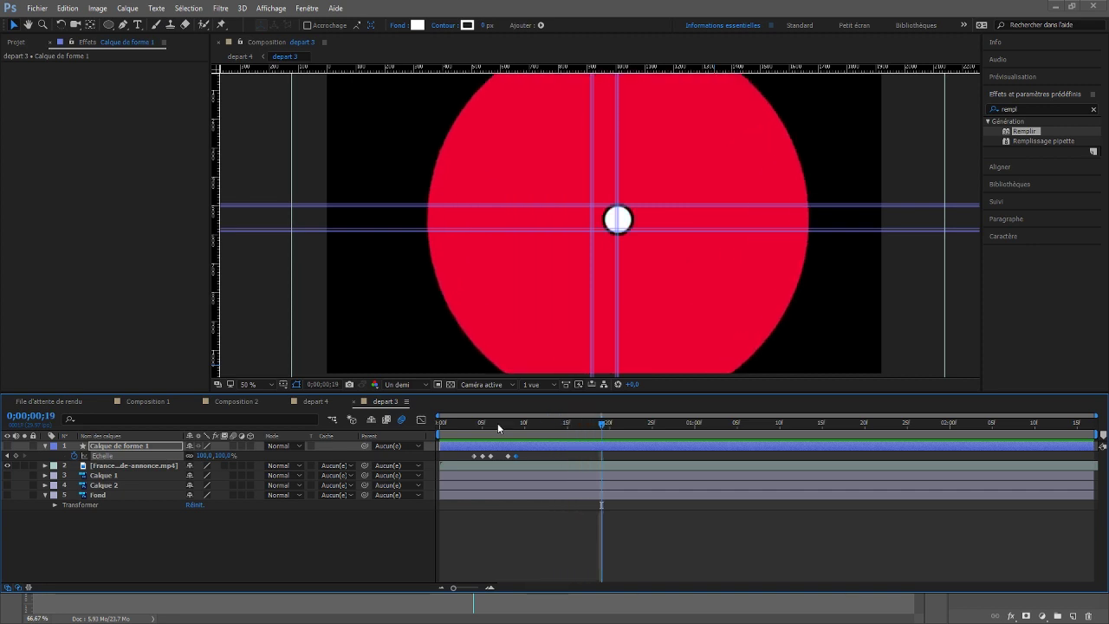
key(Page_Down)
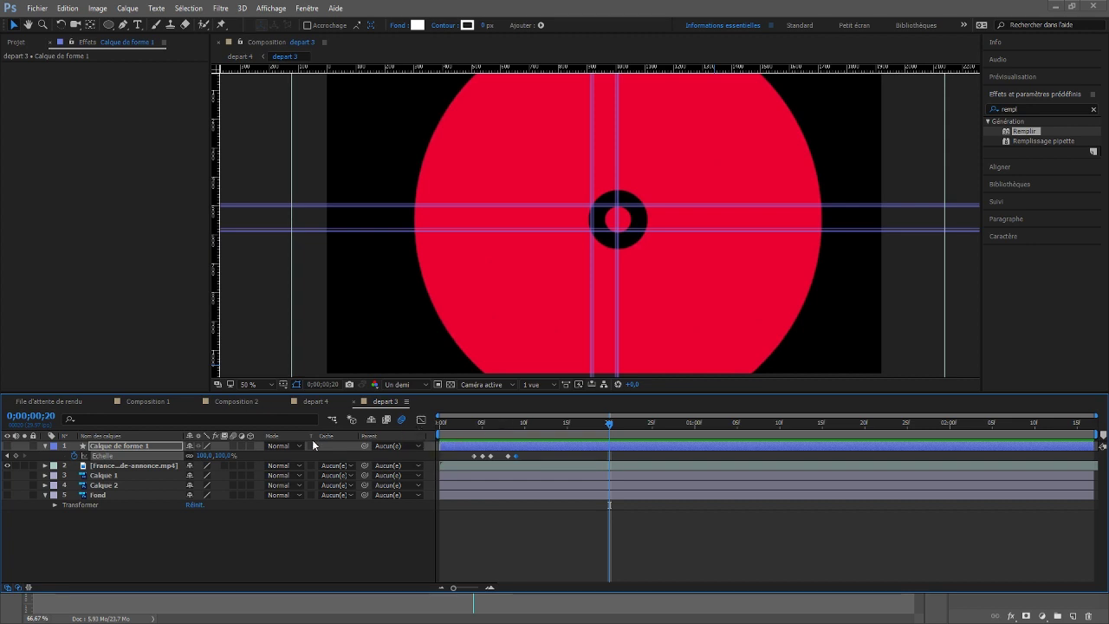
Hide the reference video, apply the Remplir effect to the circle's shape layer and make that layer visible again
click(7, 466)
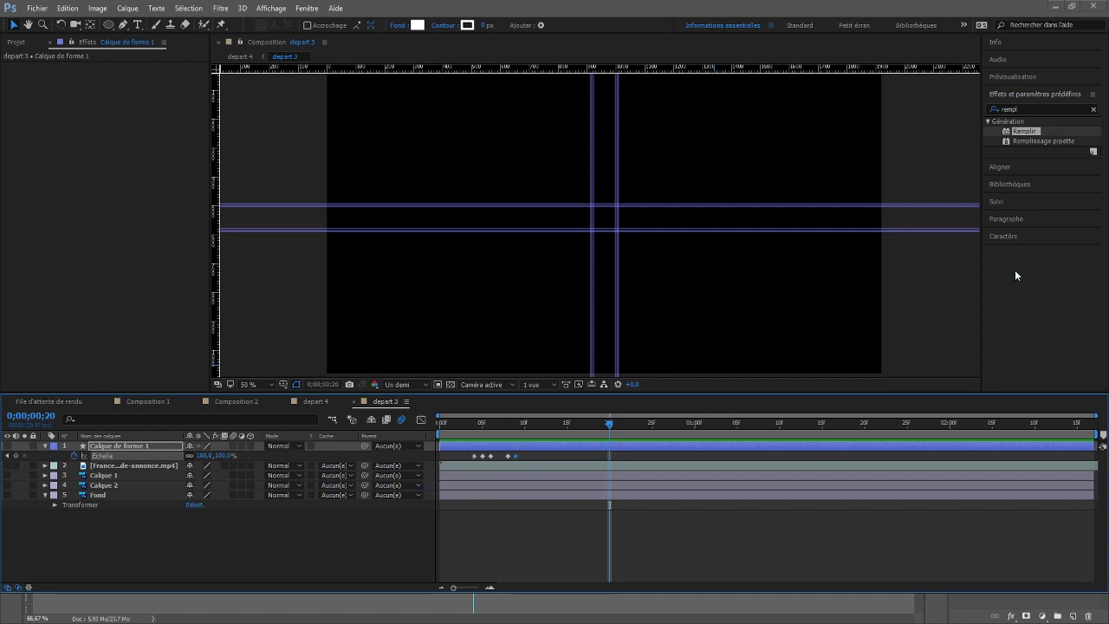
click(1037, 94)
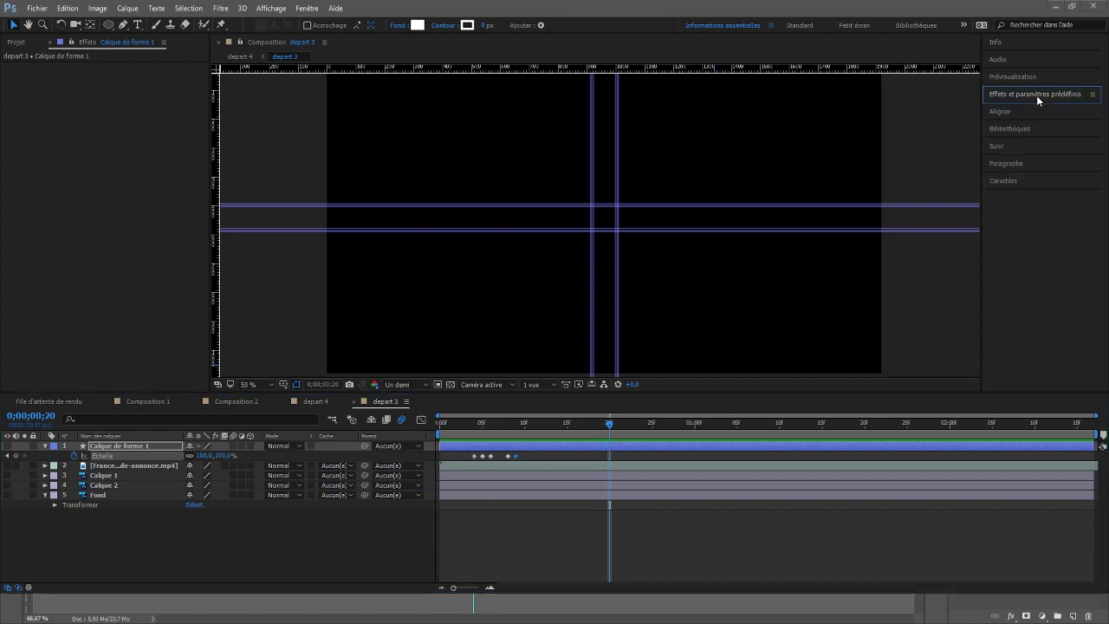
double_click(1029, 108)
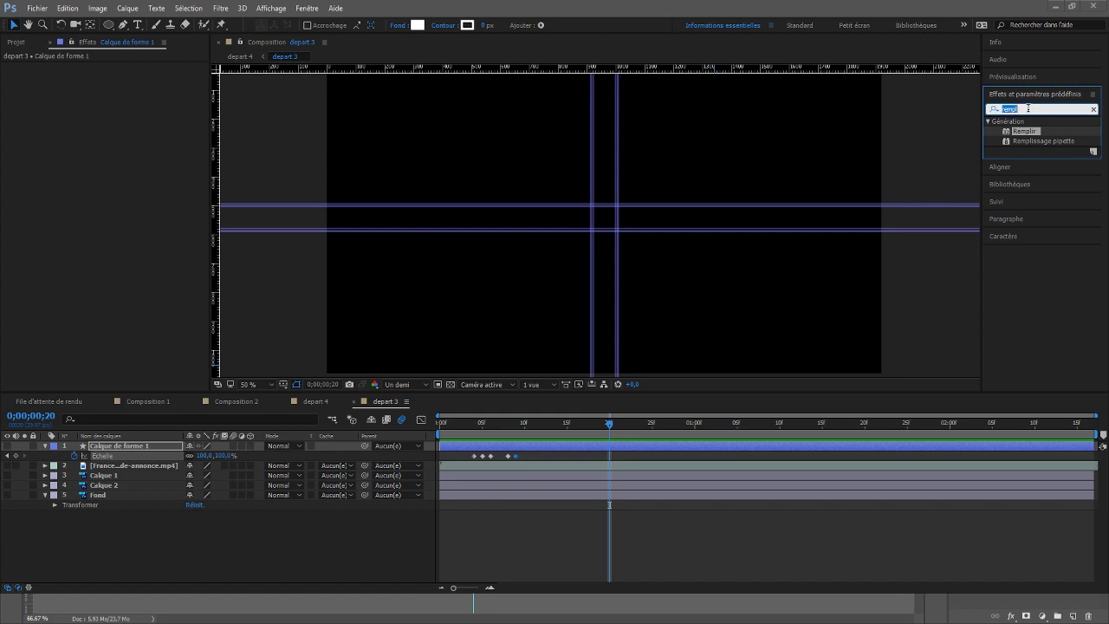
text(rempl)
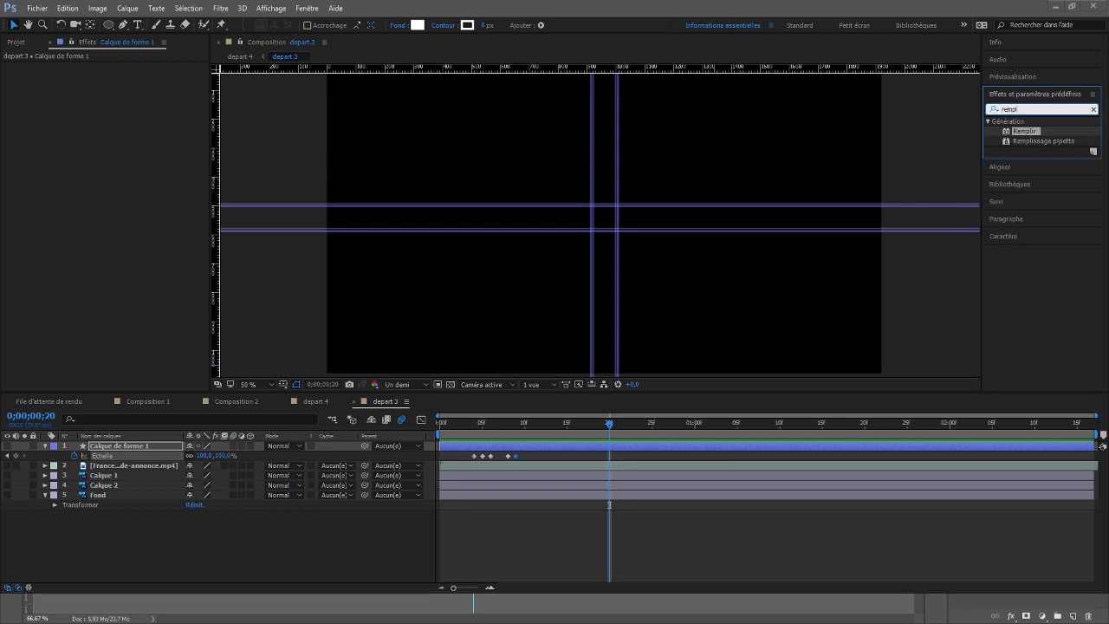
drag(1031, 133, 121, 449)
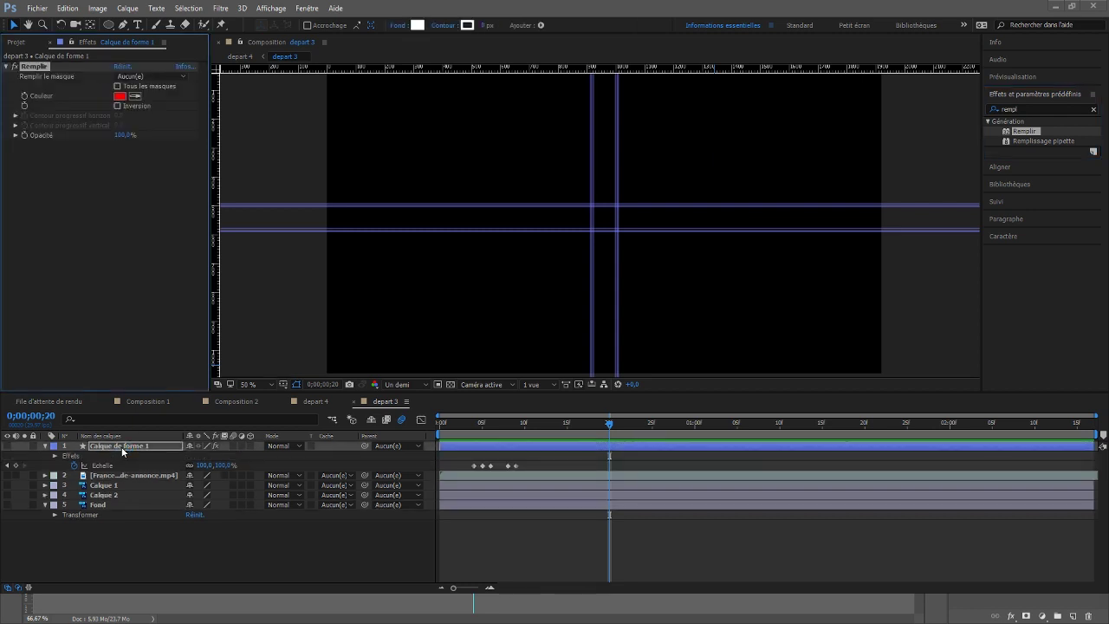
click(7, 452)
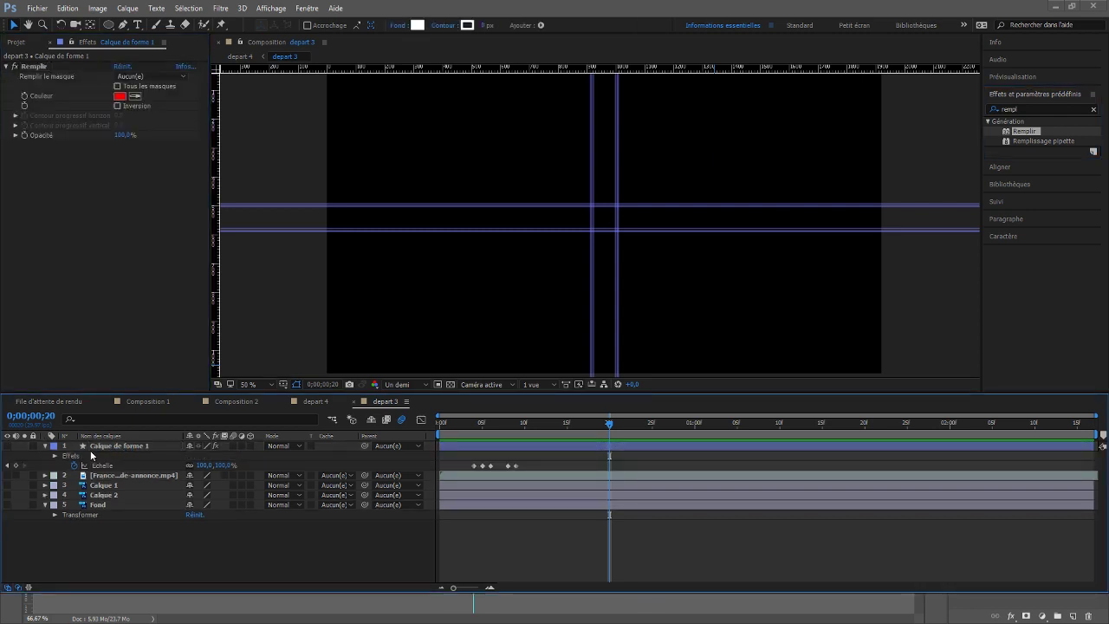
click(7, 446)
Rename the circle's shape layer as "petit rond"
click(117, 449)
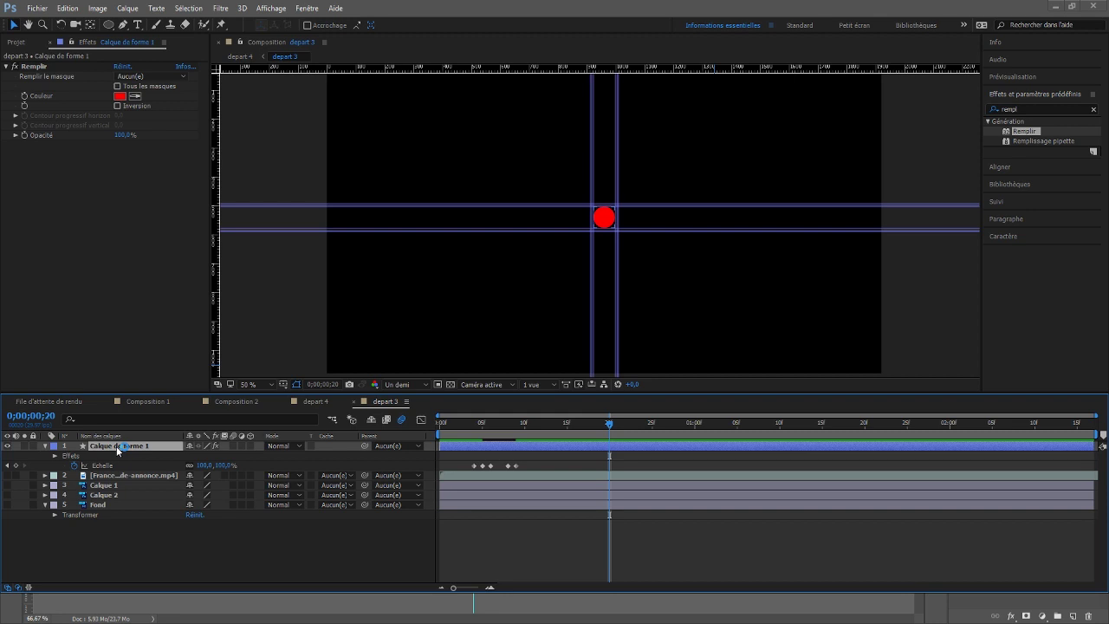
key(Return)
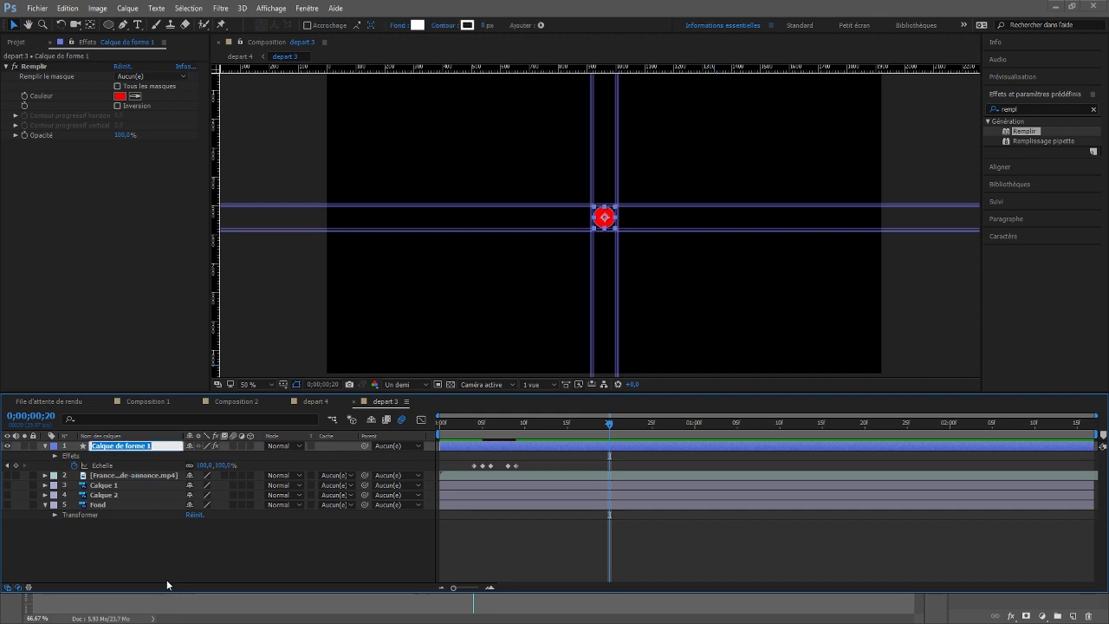
text(petit rond)
key(Return)
Show the reference video, keyframe the petit rond layer's Remplir colour at 0;00;00;20 and sample the reference disc's red for it
click(6, 476)
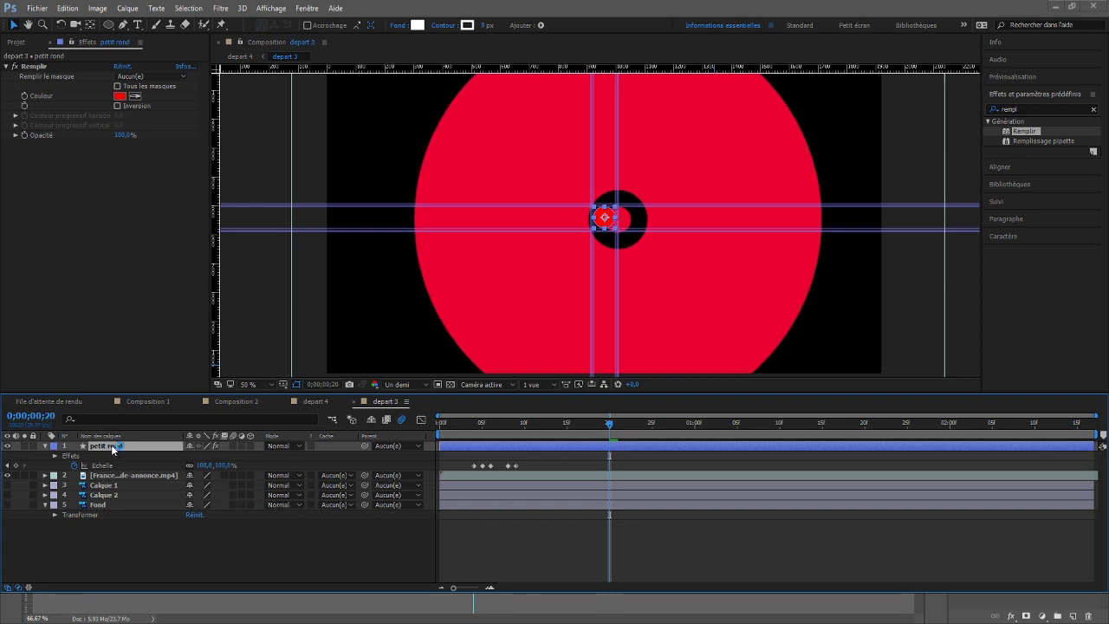
key(u)
key(u)
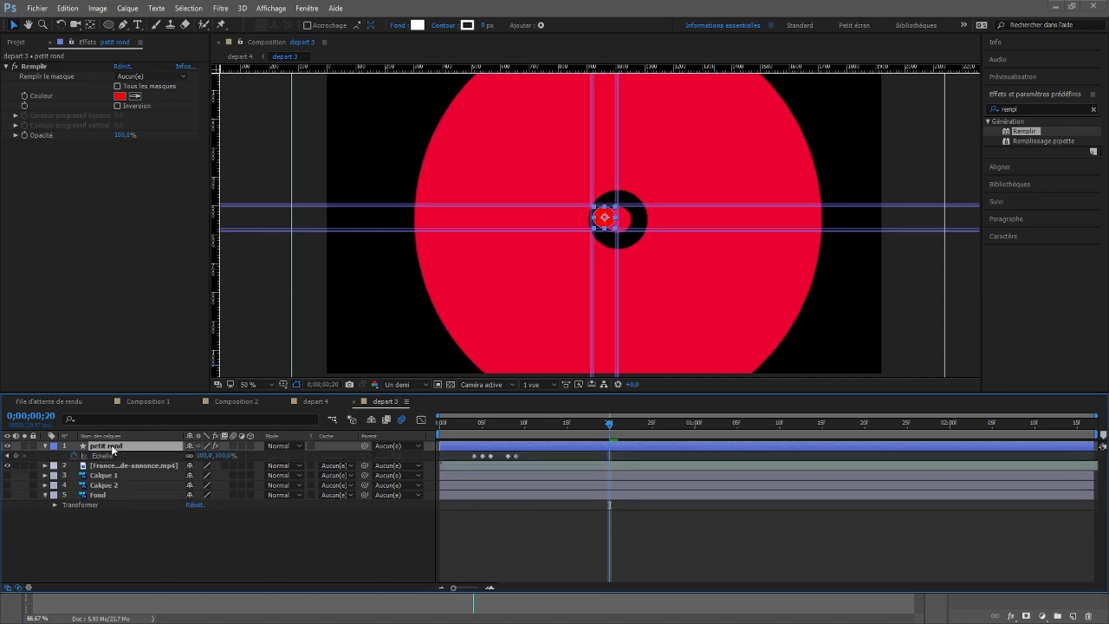
click(25, 97)
click(25, 98)
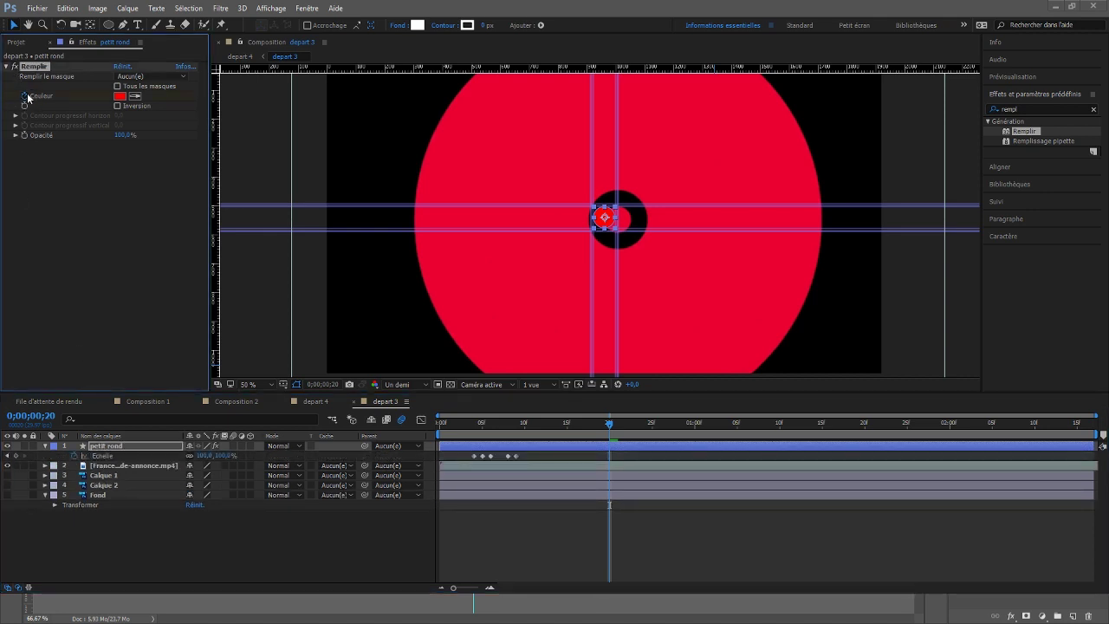
click(122, 446)
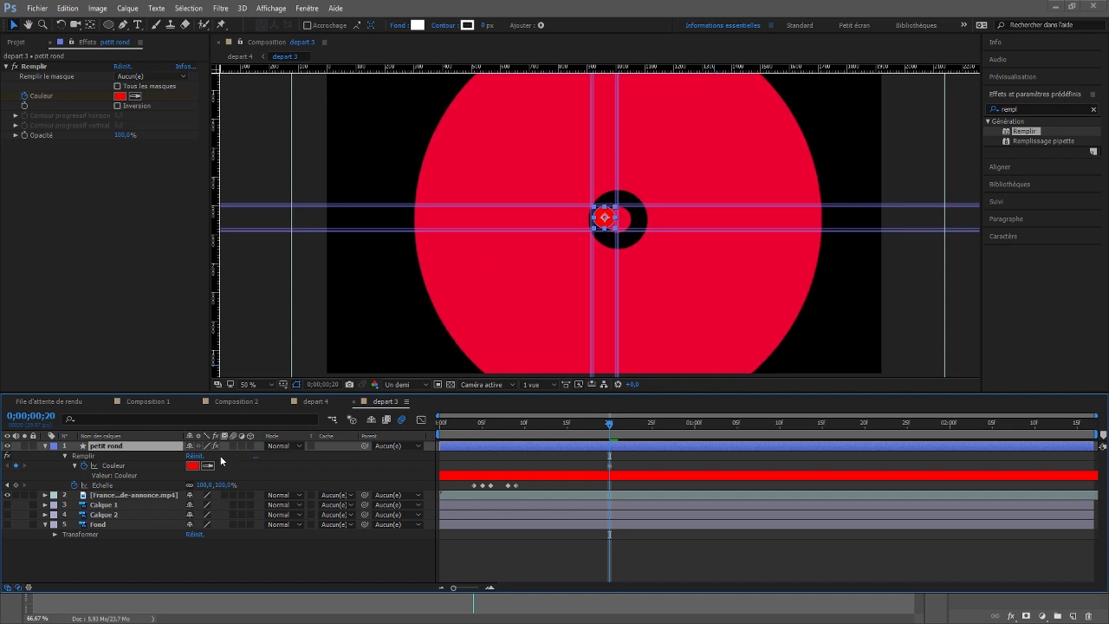
click(209, 466)
click(518, 247)
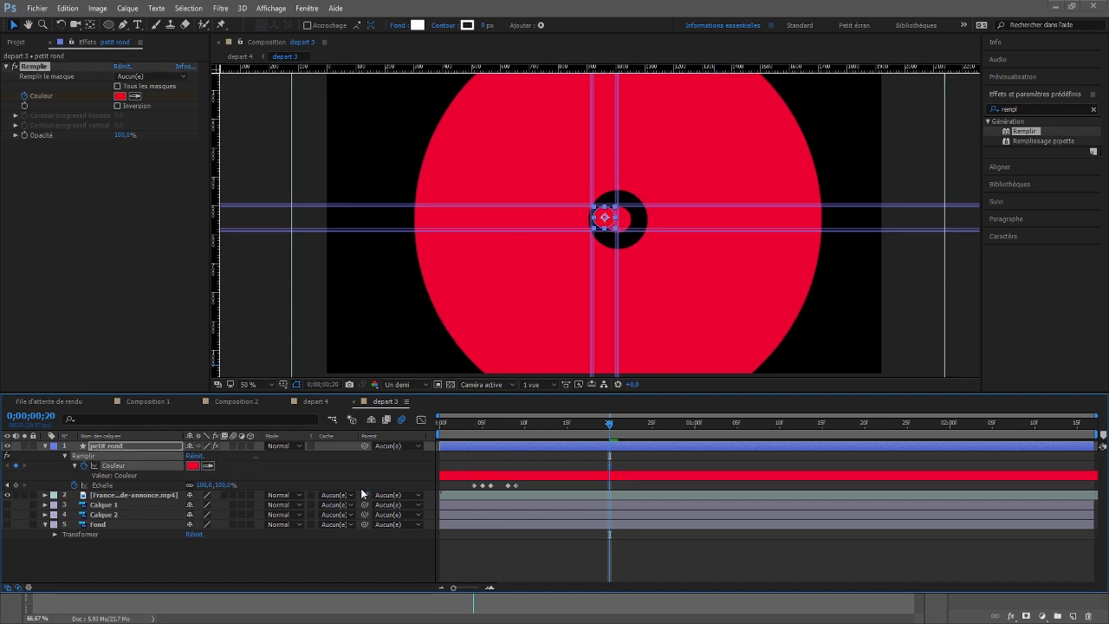
Keyframe the petit rond layer's Remplir colour as white at 0;00;00;19 and collapse the layer's properties
key(Page_Down)
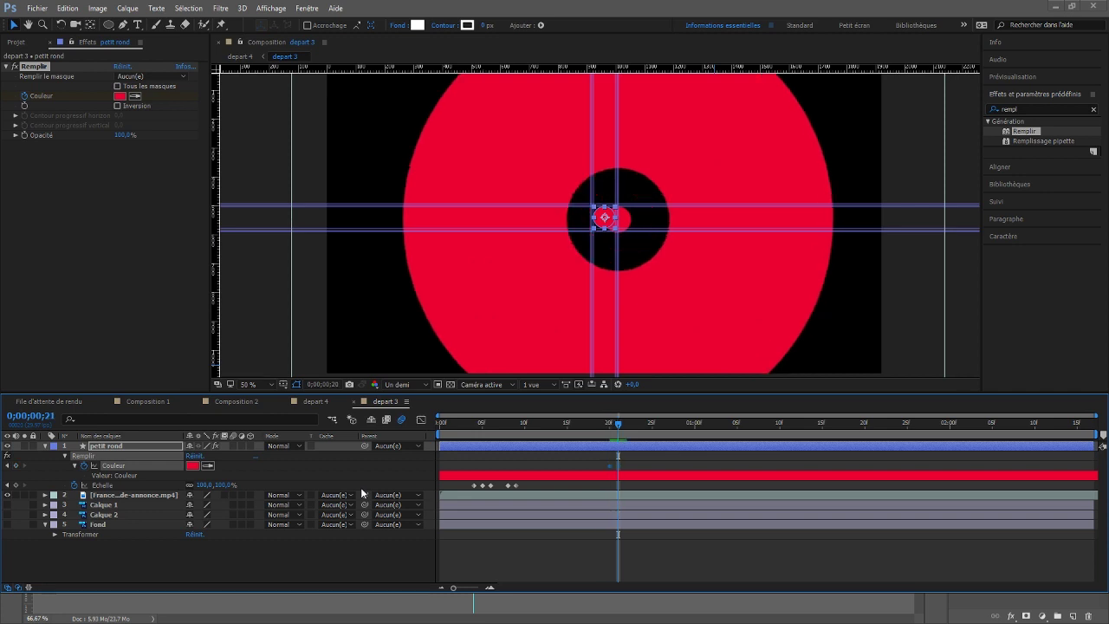
key(Page_Up)
key(Page_Up)
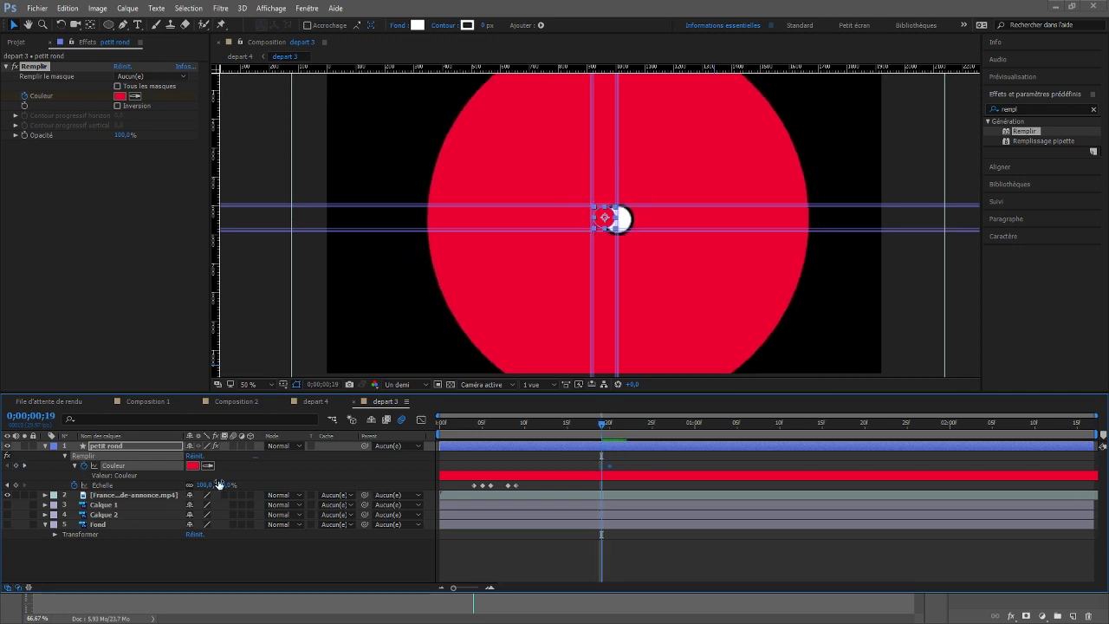
click(194, 466)
click(295, 349)
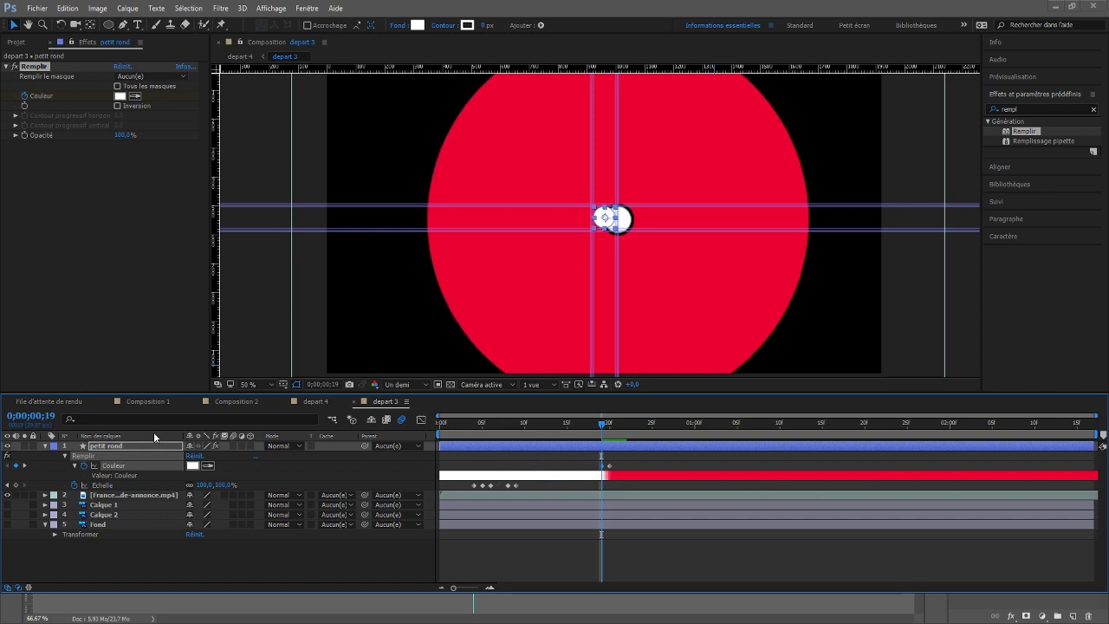
click(119, 448)
key(u)
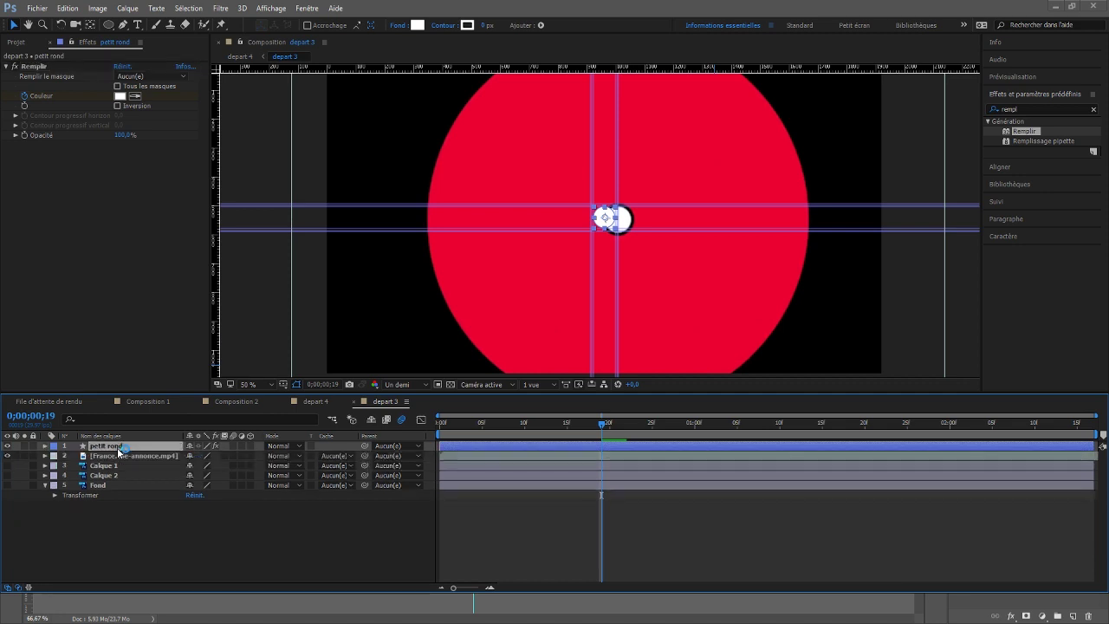
Hide the reference video, preview the small circle's animation and return to 0;00;00;00
click(8, 456)
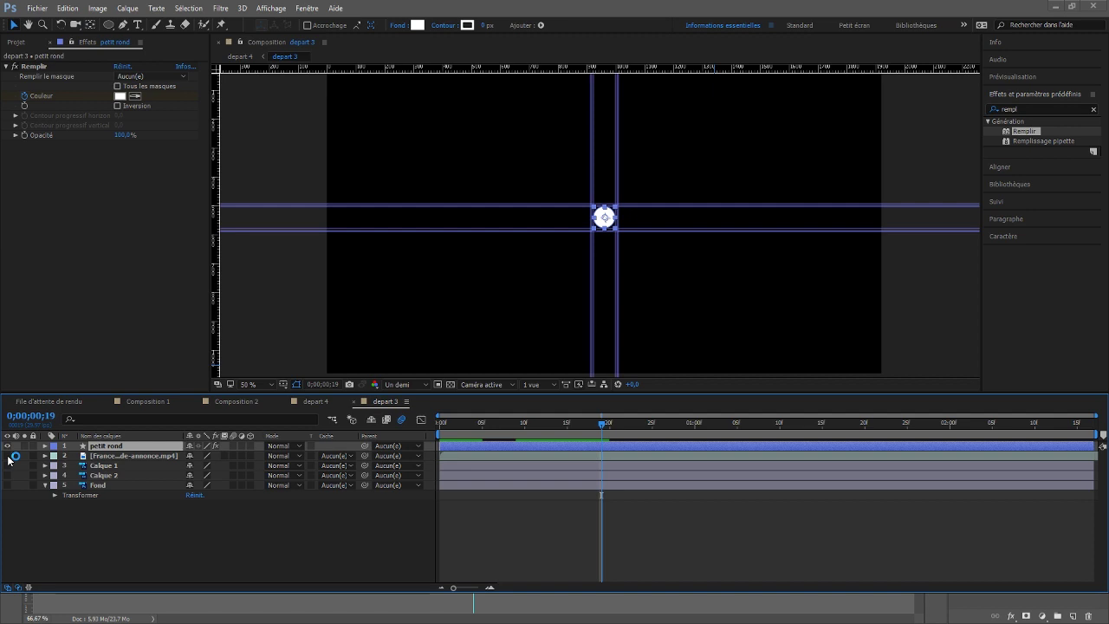
scroll(477, 373, down, 2)
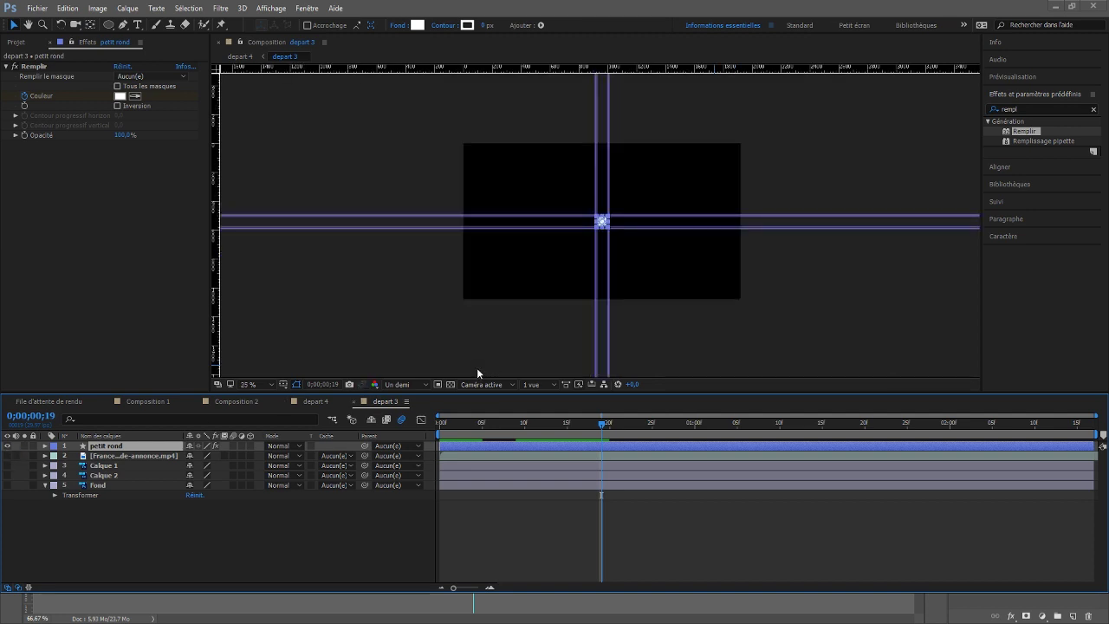
click(385, 336)
key(space)
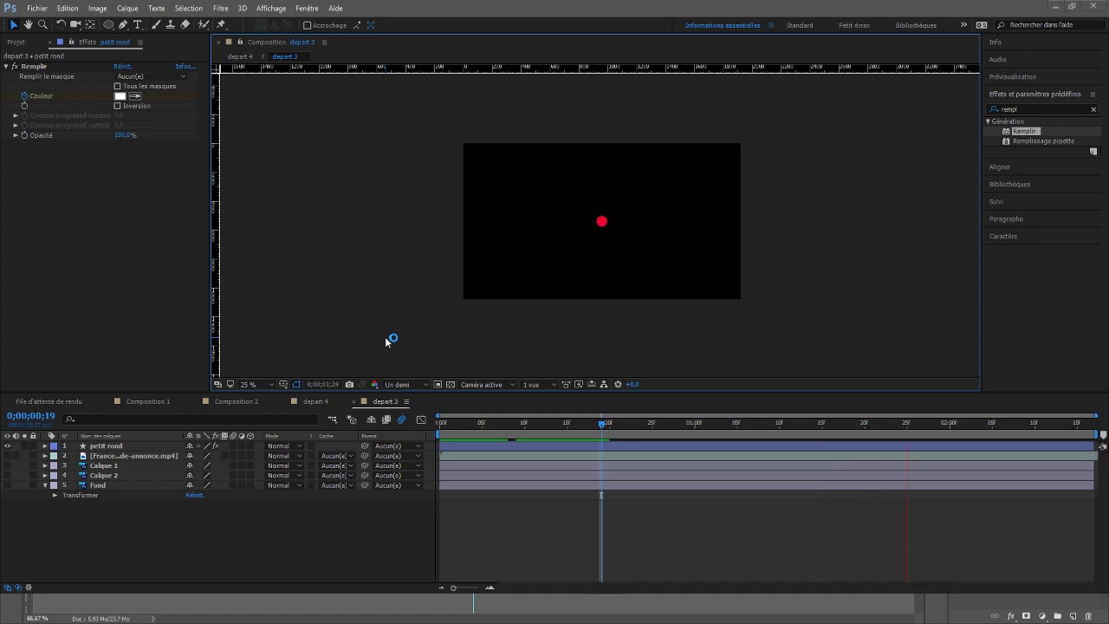
key(space)
drag(458, 425, 430, 426)
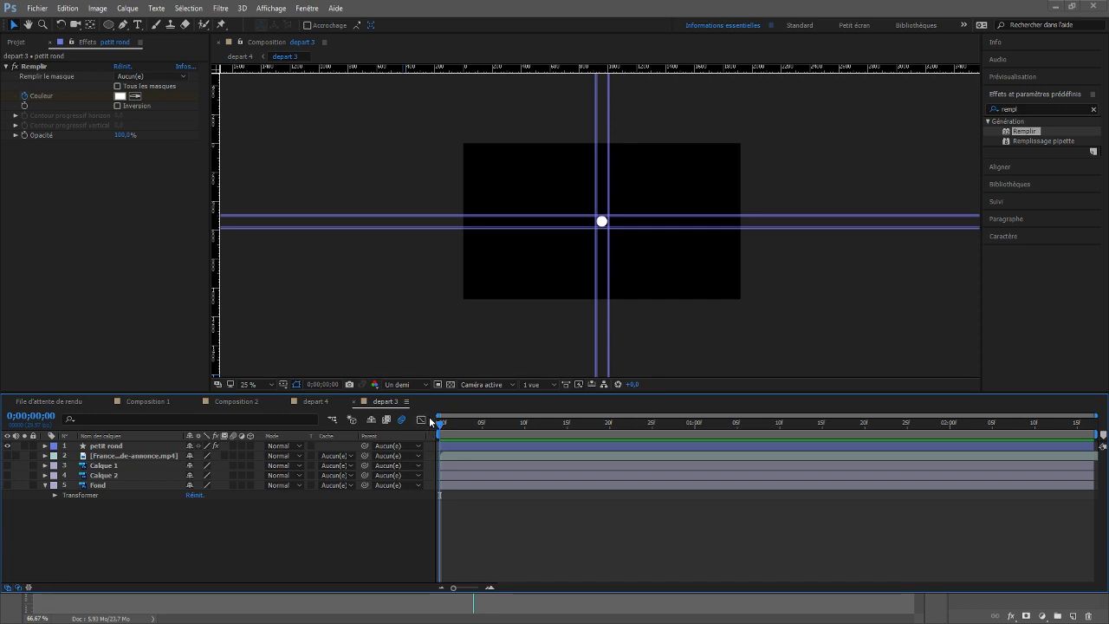
Draw a second white circle on a new shape layer, slightly larger than petit rond and aligned to the guides around it
scroll(606, 275, up, 2)
scroll(609, 278, up, 1)
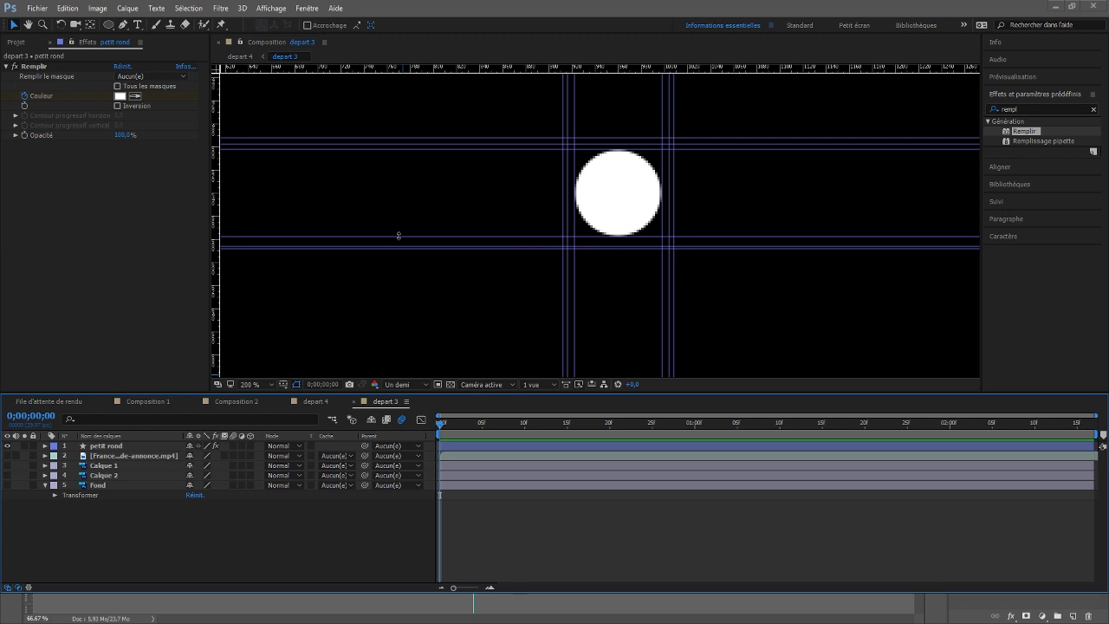
click(111, 26)
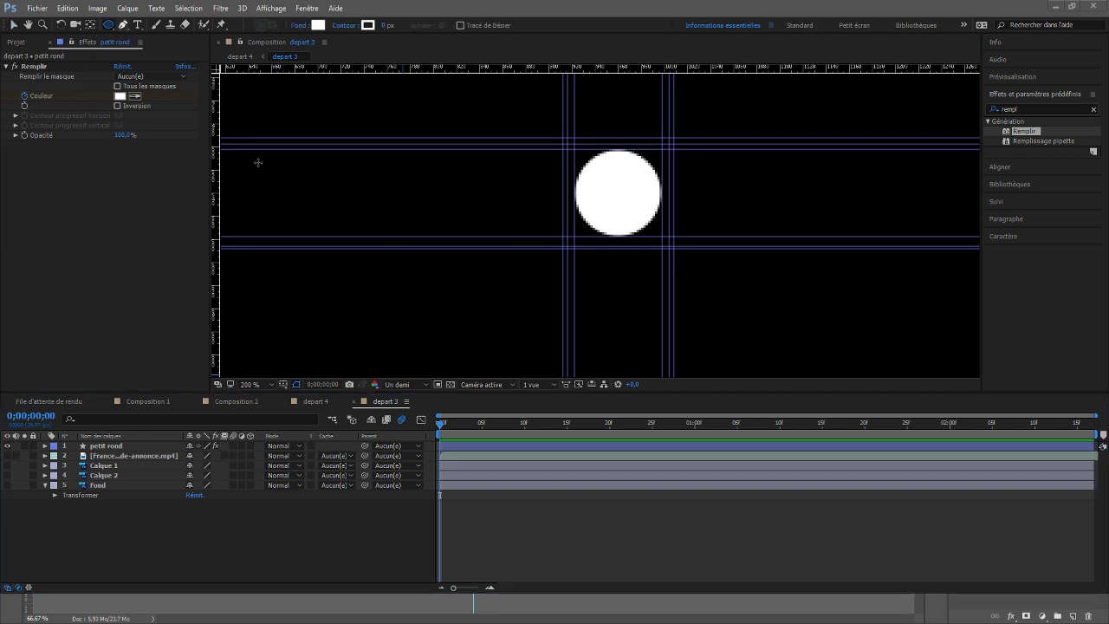
mouse_move(566, 145)
mouse_down()
mouse_move(589, 185)
mouse_move(637, 201)
mouse_move(650, 232)
mouse_move(659, 223)
mouse_move(669, 237)
mouse_up()
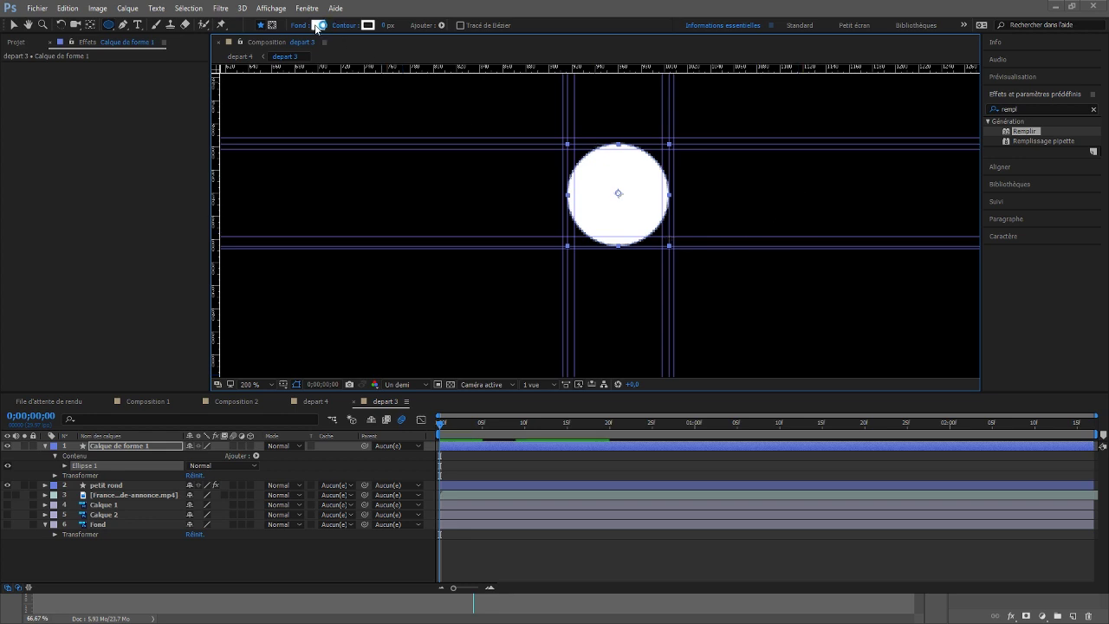
Show the reference video at 0;00;01;10, fill the new circle with the red sampled from its dot, and hide the video again
click(7, 495)
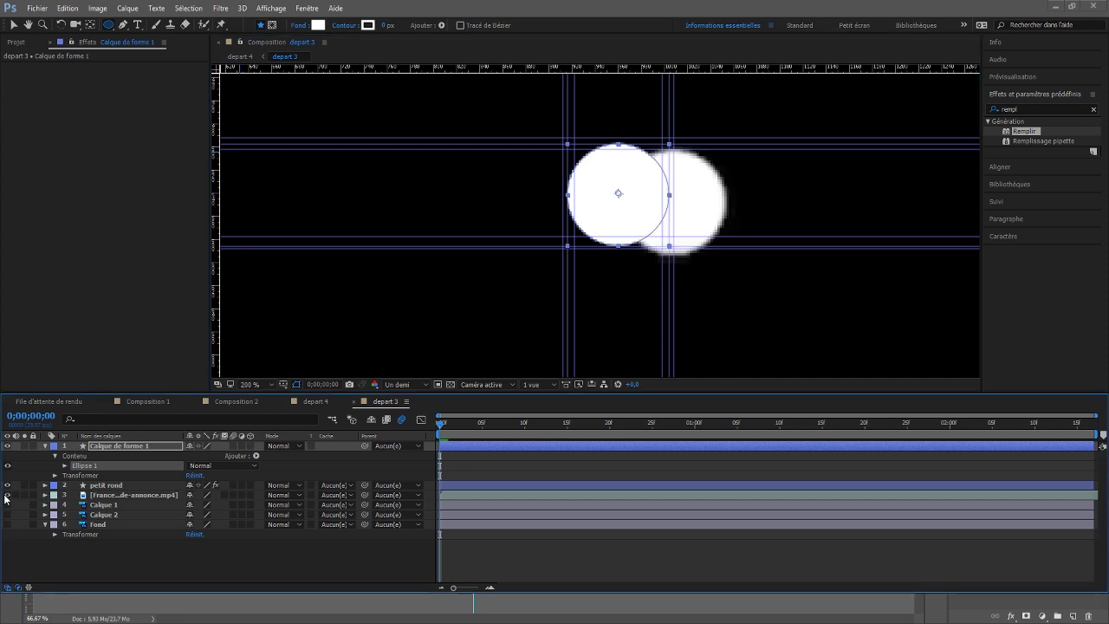
click(777, 424)
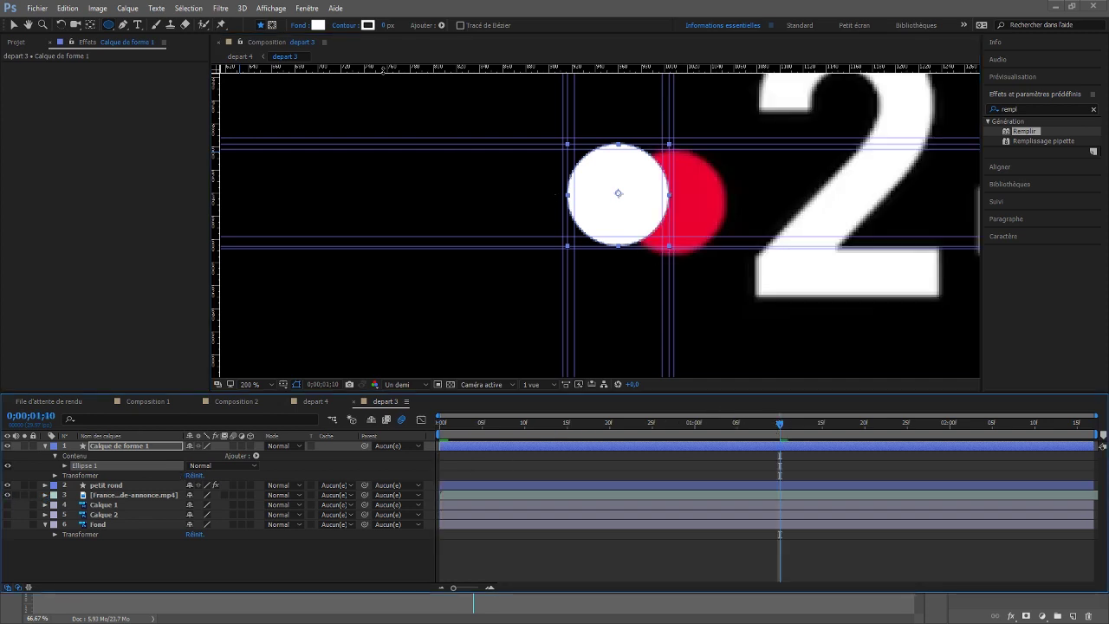
click(318, 26)
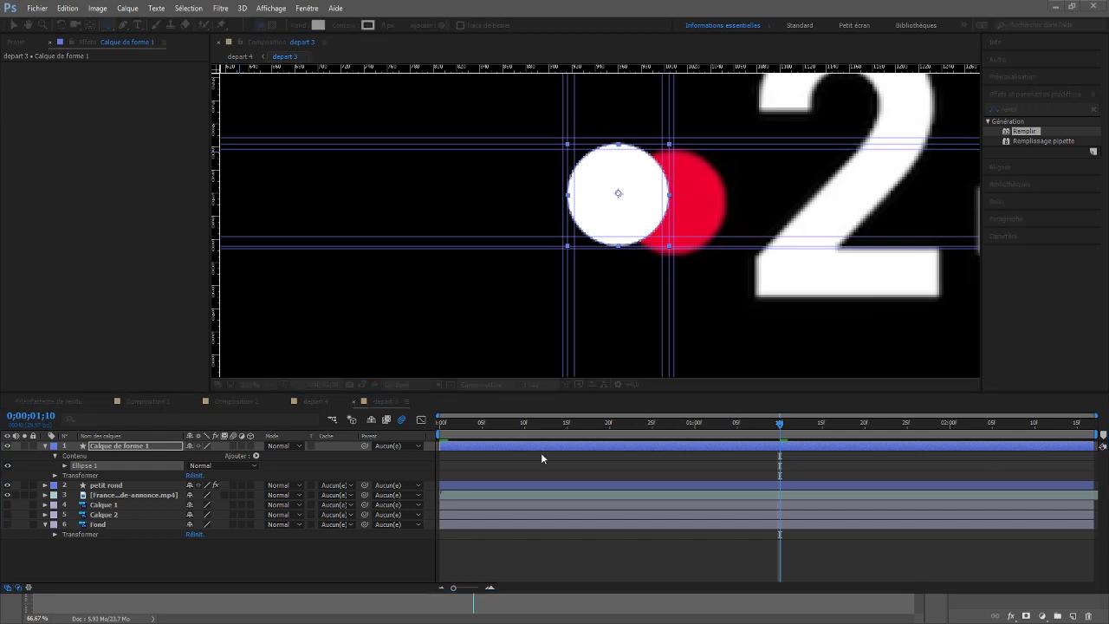
click(585, 418)
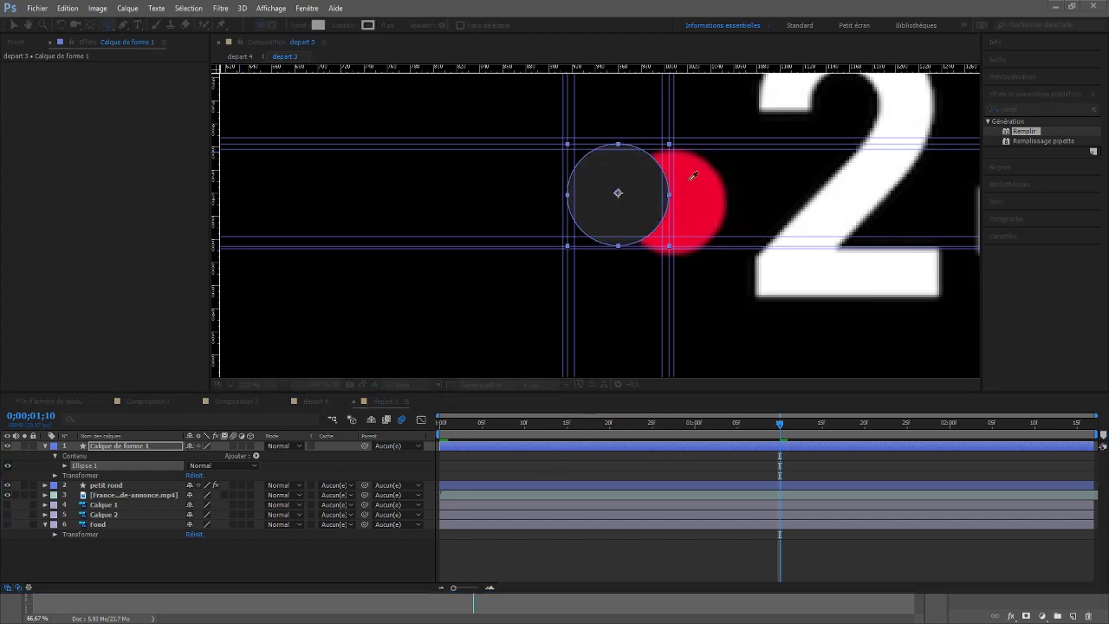
click(689, 181)
key(Return)
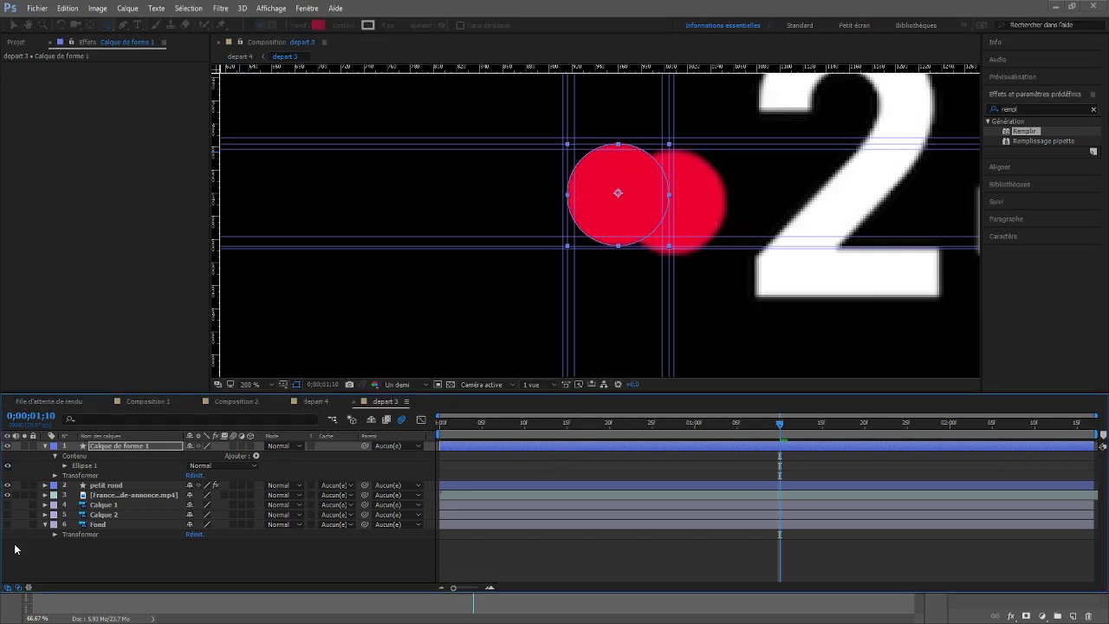
click(8, 495)
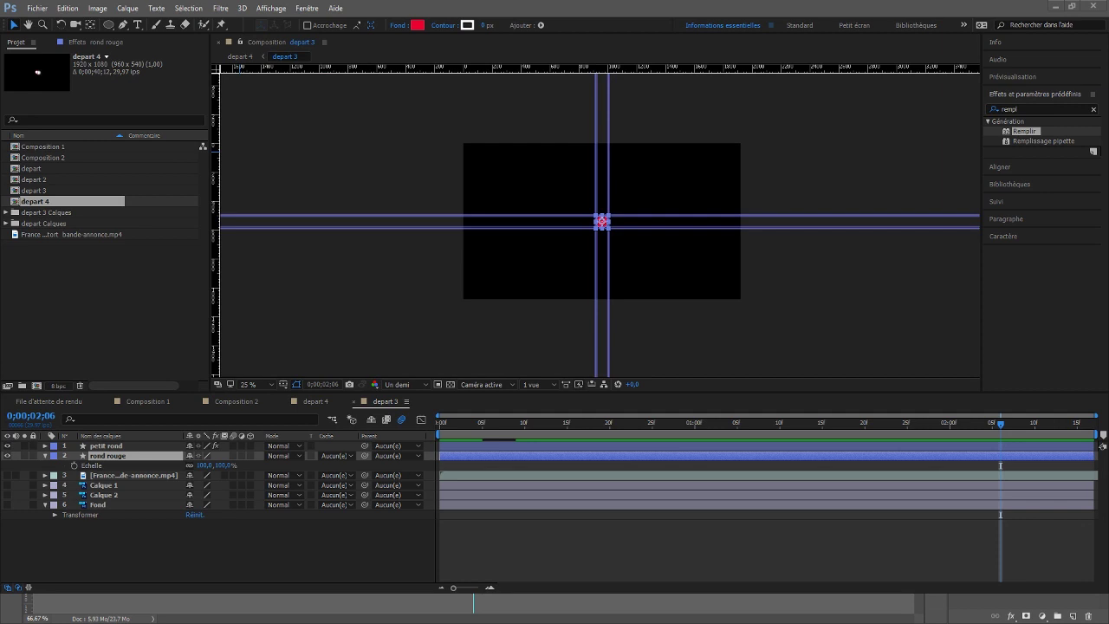
Keyframe the rond rouge layer's scale at 100% on 0;00;00;09 and 0% on 0;00;00;08
key(period)
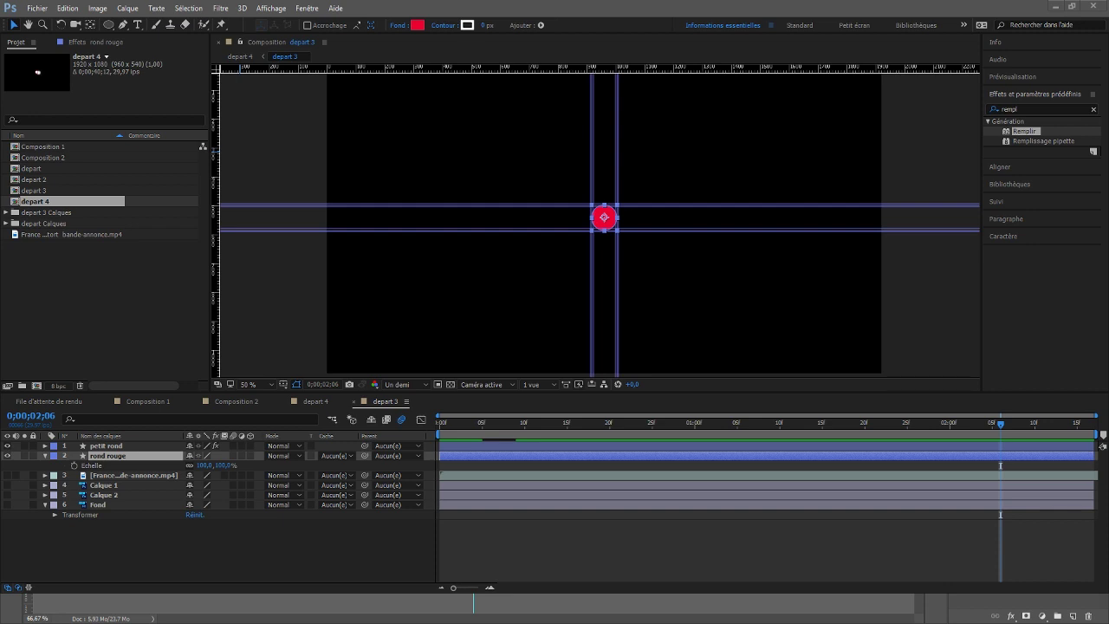
click(517, 425)
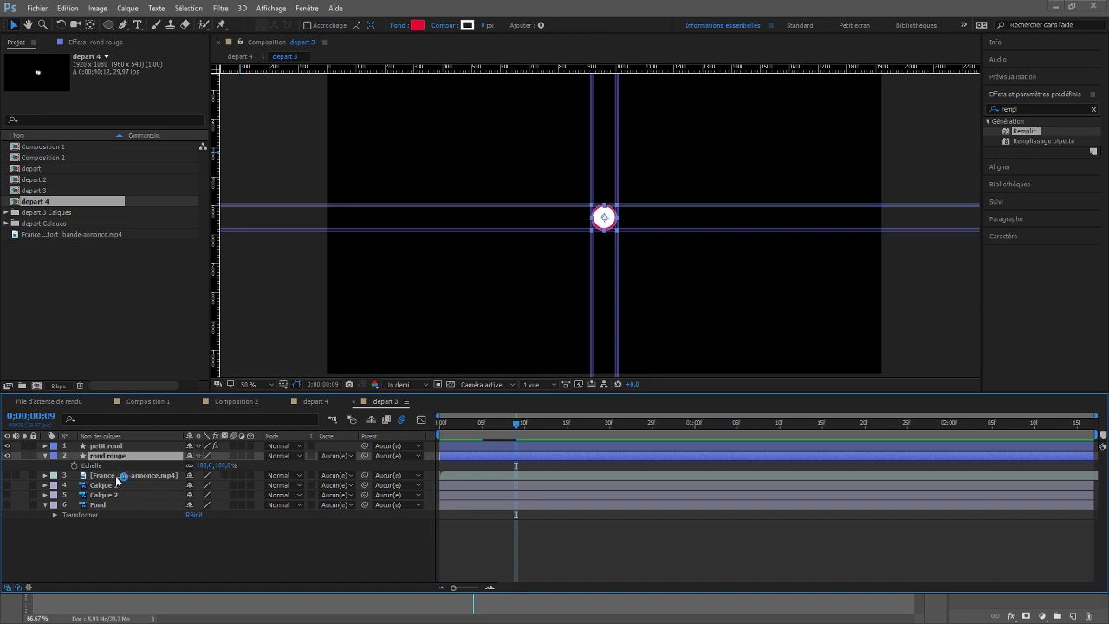
click(74, 466)
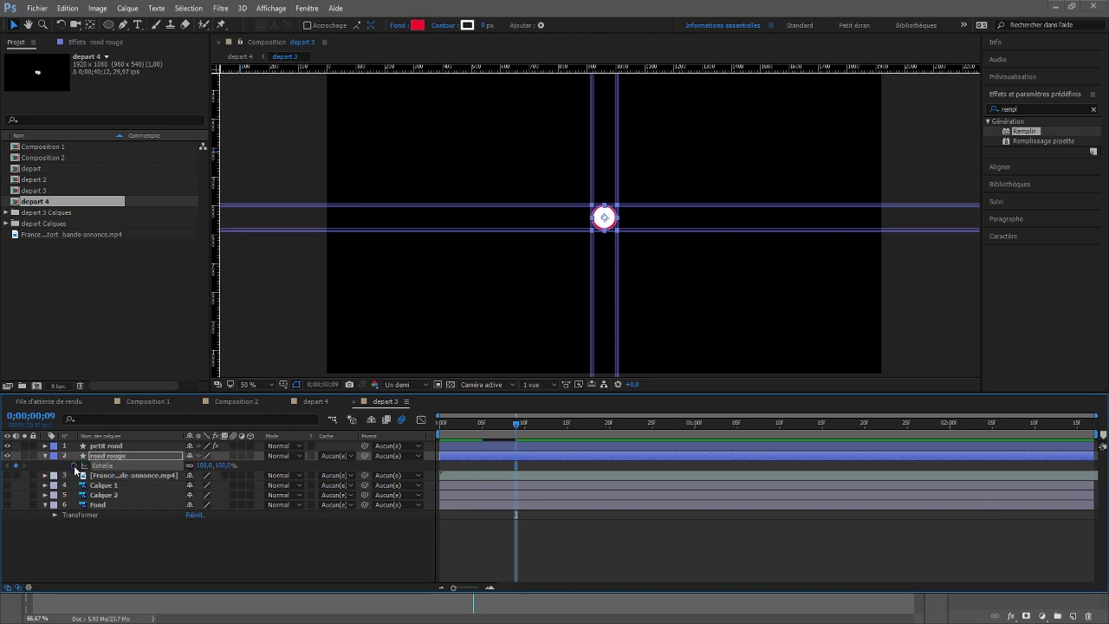
key(Page_Up)
click(205, 465)
text(0)
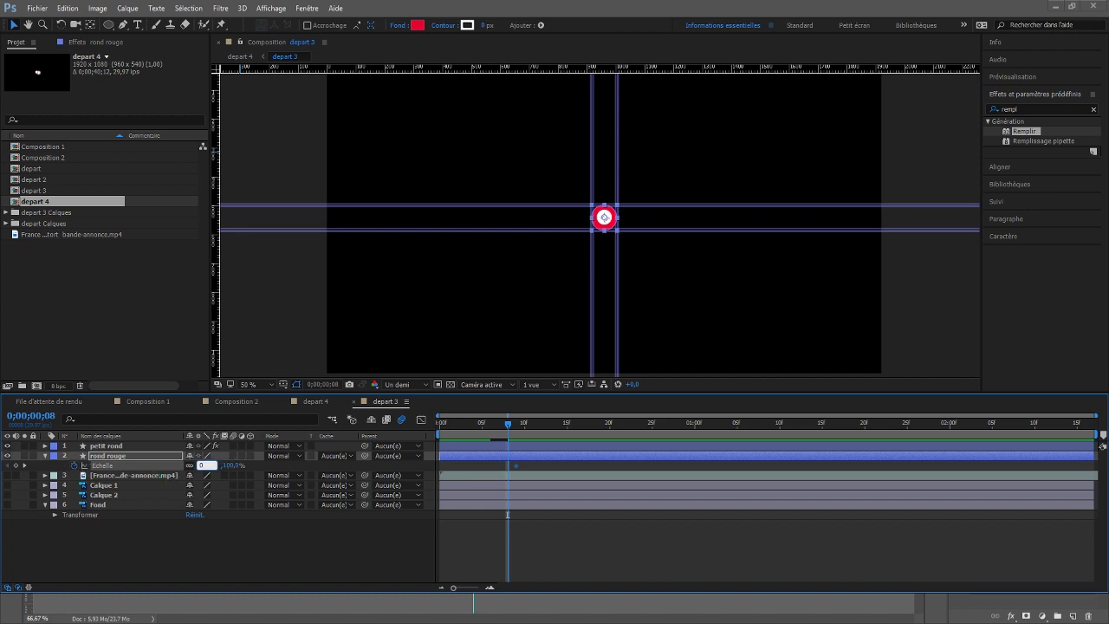
key(Return)
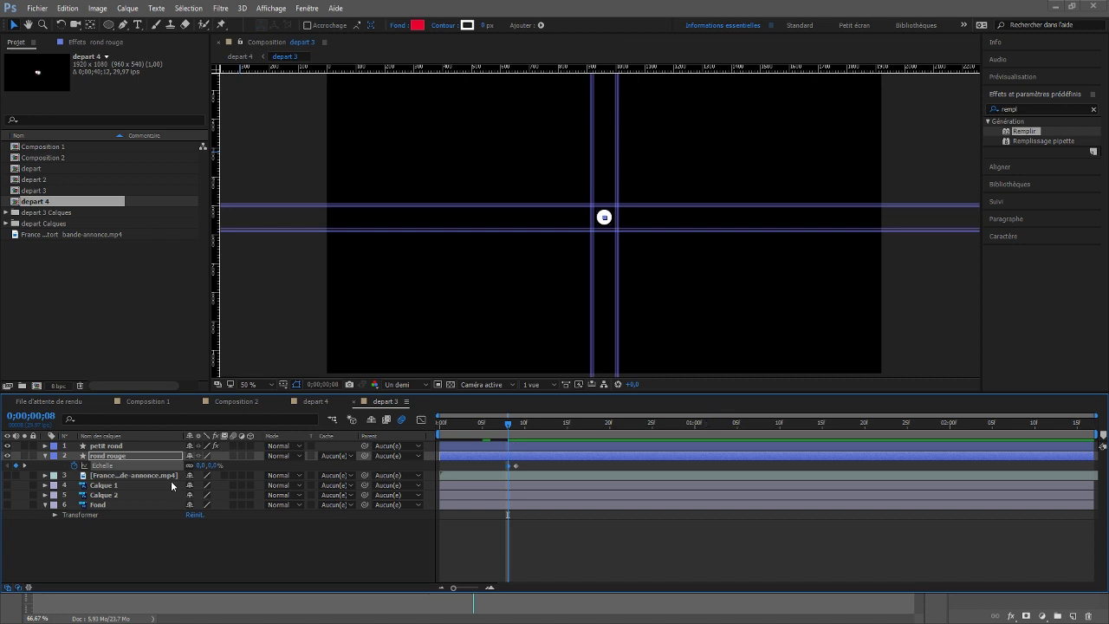
Show the reference video and step through the frames around 0;00;01;09 to 0;00;01;11, examining the red circle's growth, and hide the video again
click(7, 476)
click(755, 422)
key(comma)
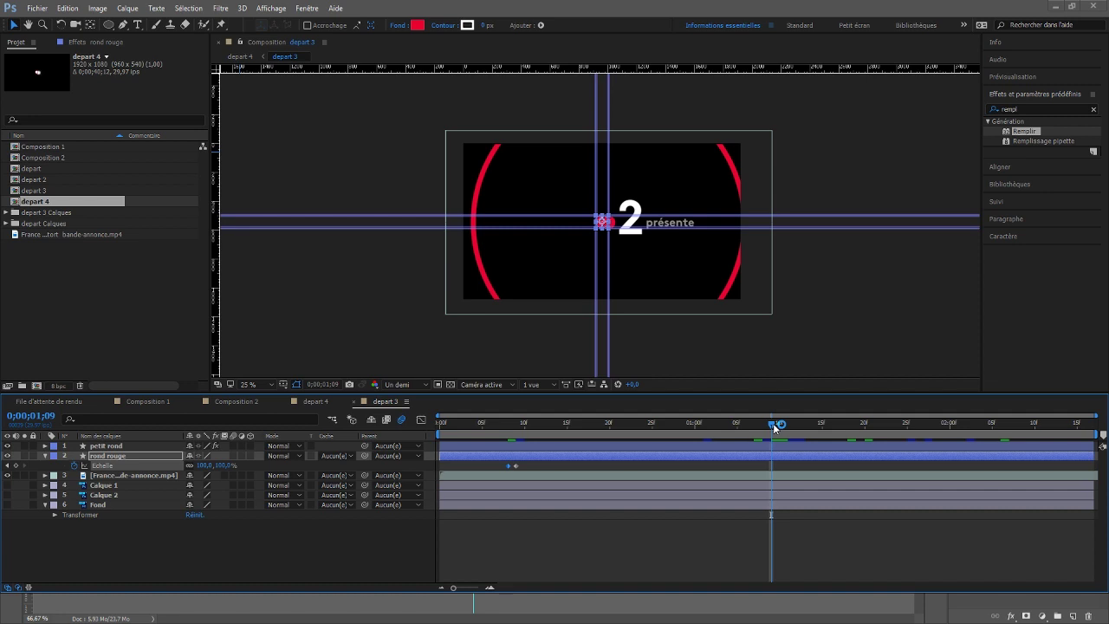
key(Page_Down)
key(Page_Down)
key(Page_Down)
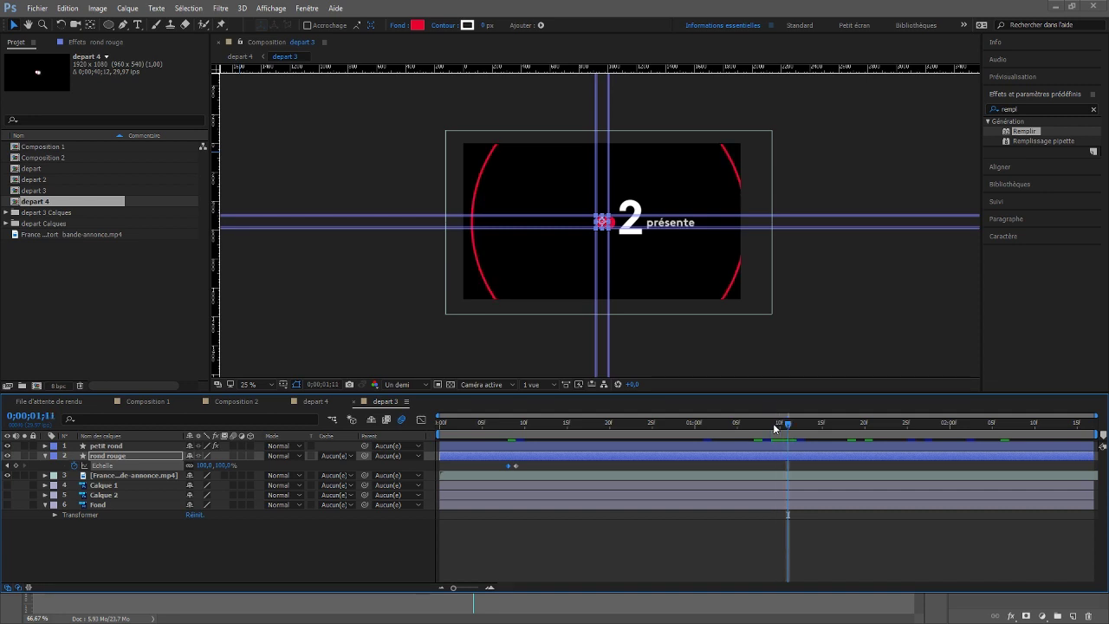
key(Page_Up)
key(Page_Down)
key(Page_Up)
key(Page_Up)
key(Page_Up)
key(Page_Up)
key(Page_Down)
key(Page_Down)
key(Page_Down)
click(7, 476)
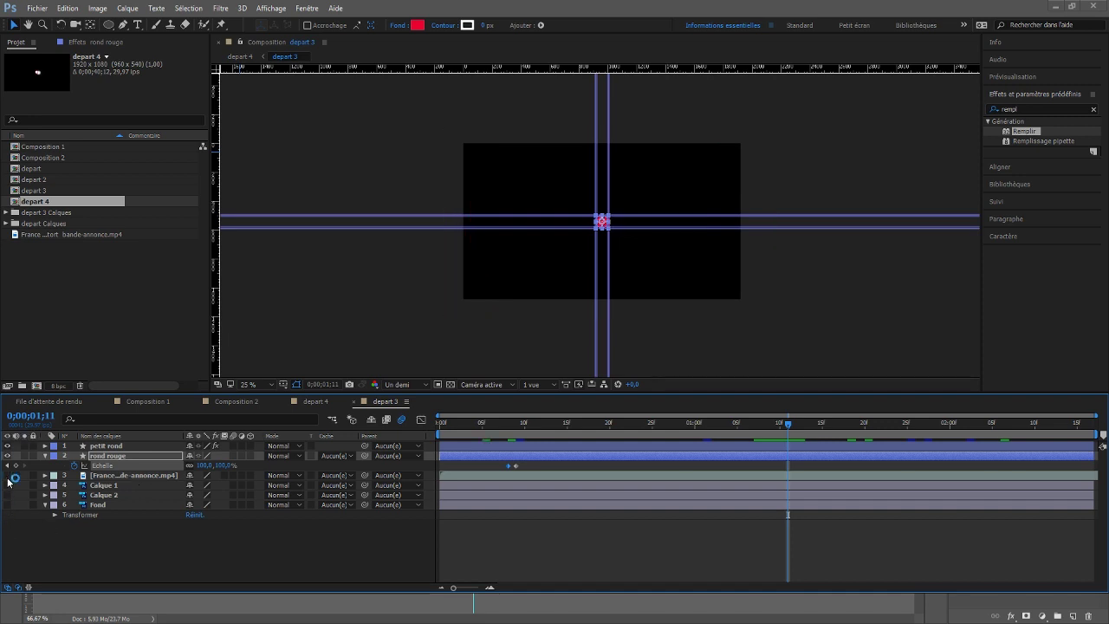
Enlarge the rond rouge layer's scale to about 1834% at 0;00;01;07 and deselect the layer
key(Page_Up)
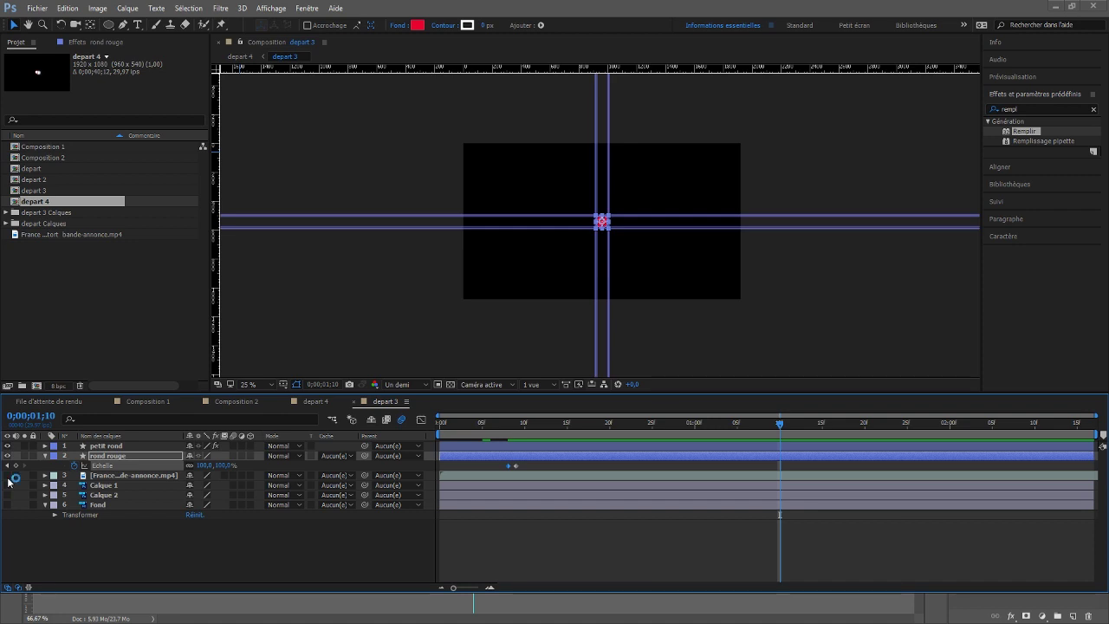
key(Page_Up)
key(Page_Up)
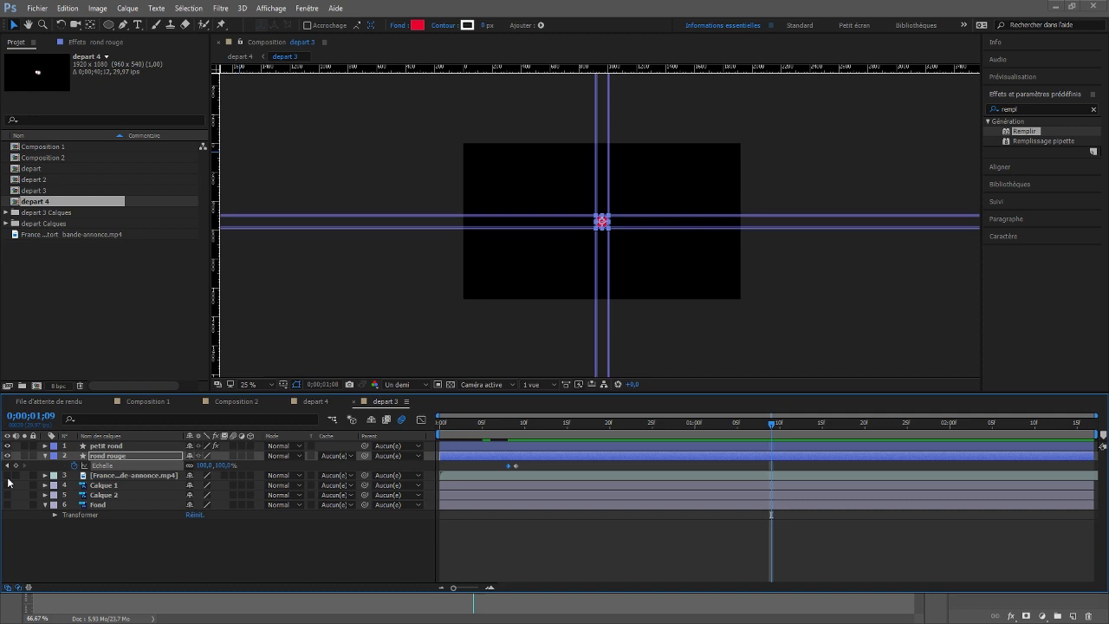
key(Page_Up)
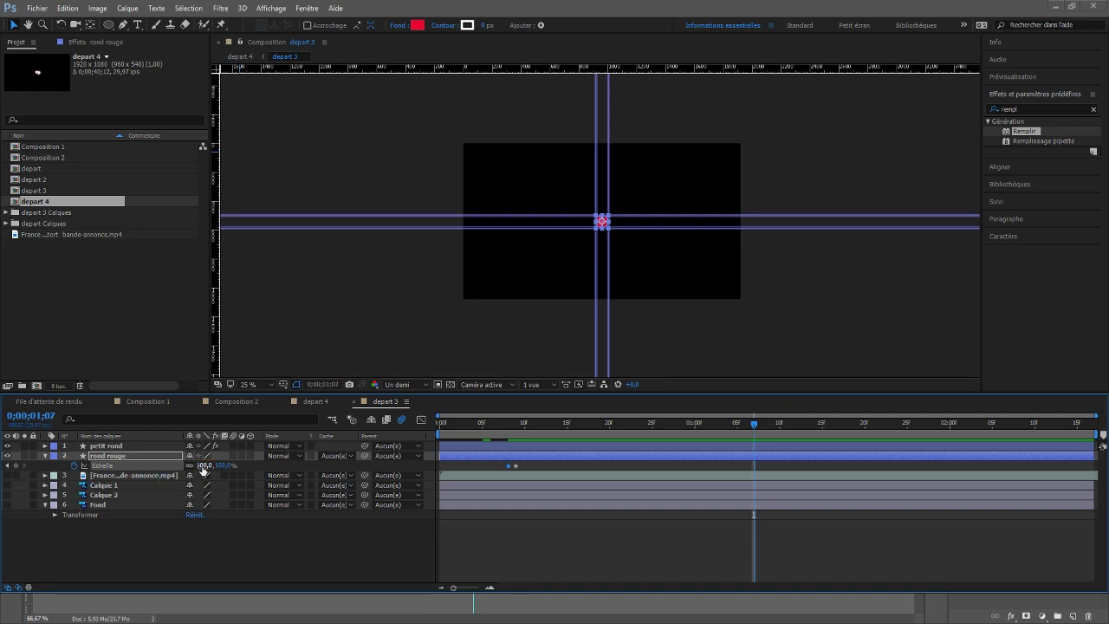
drag(203, 469, 446, 466)
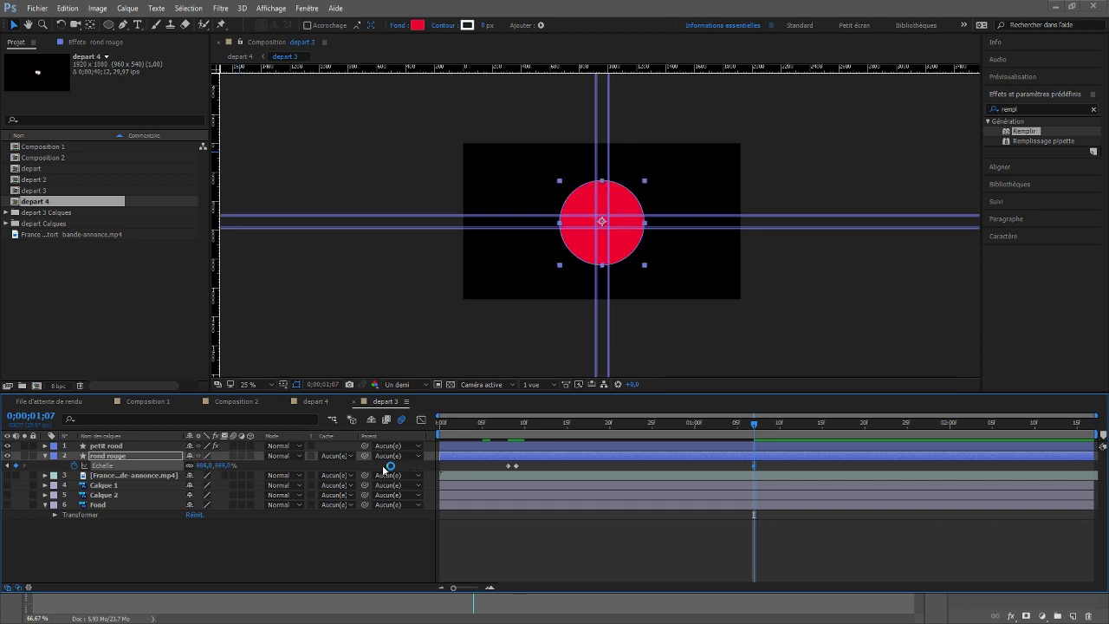
drag(205, 467, 415, 472)
drag(204, 469, 315, 463)
drag(205, 467, 294, 477)
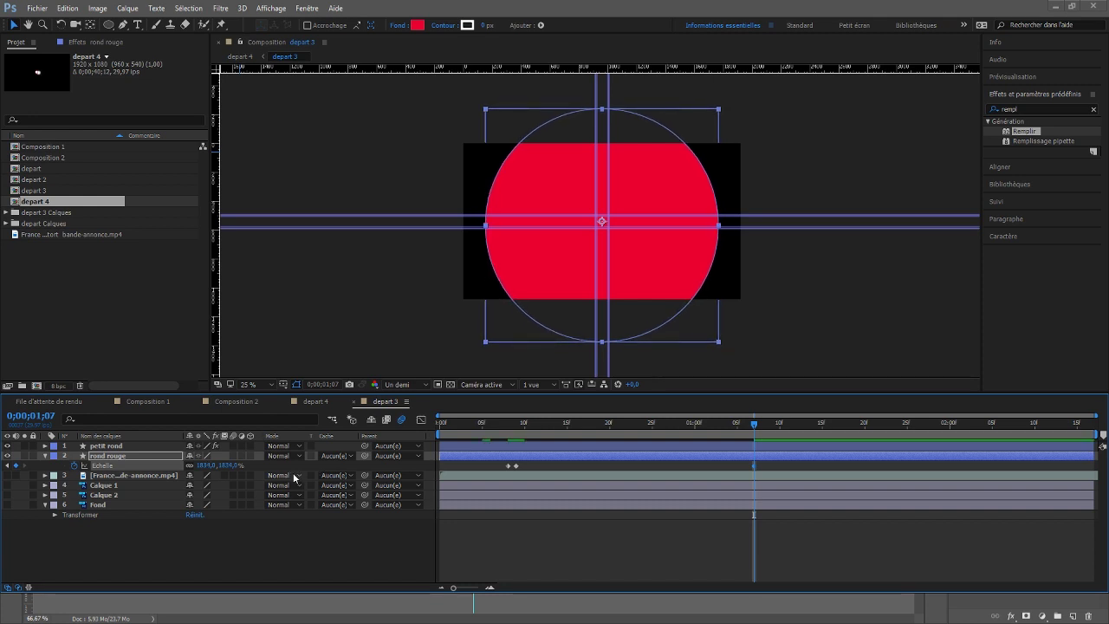
click(830, 316)
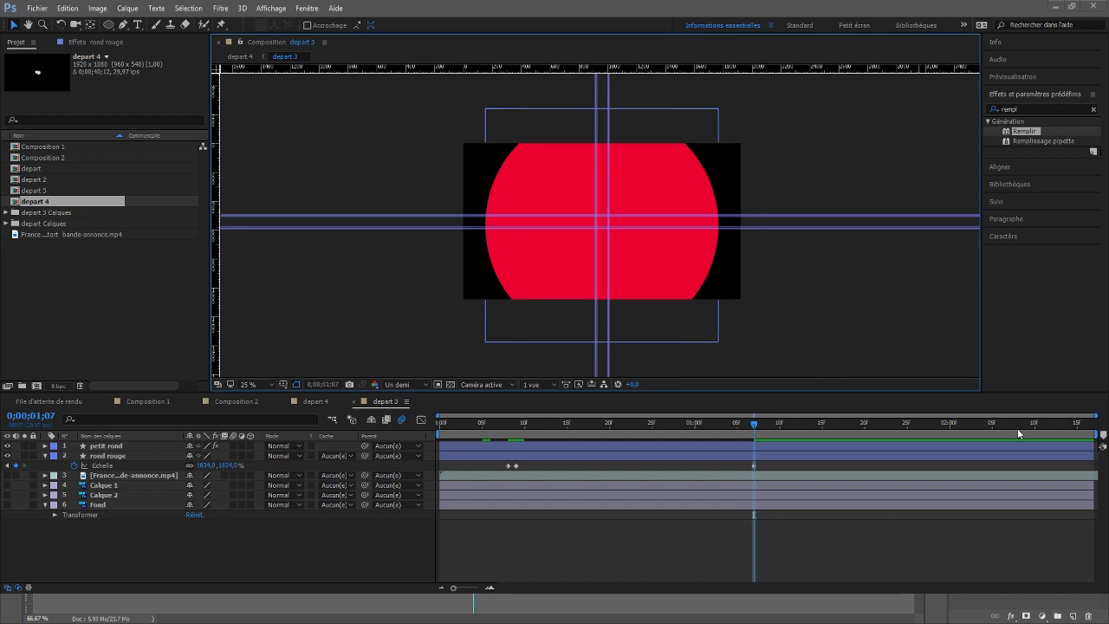
Keyframe the rond rouge layer's scale at 2300% on 0;00;02;16
drag(1045, 427, 1086, 426)
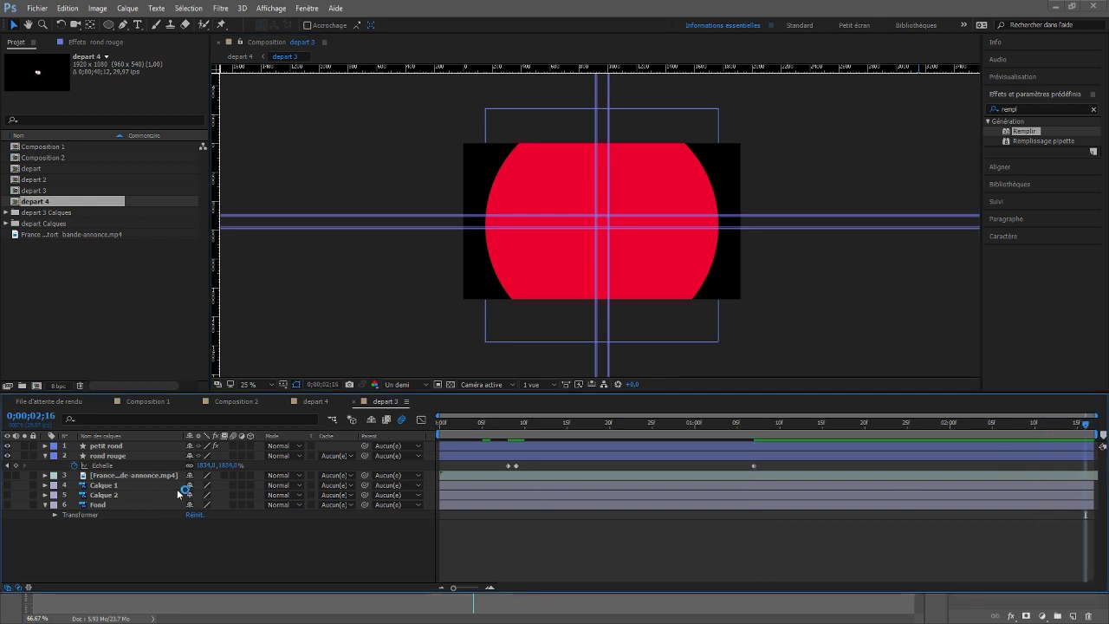
click(205, 465)
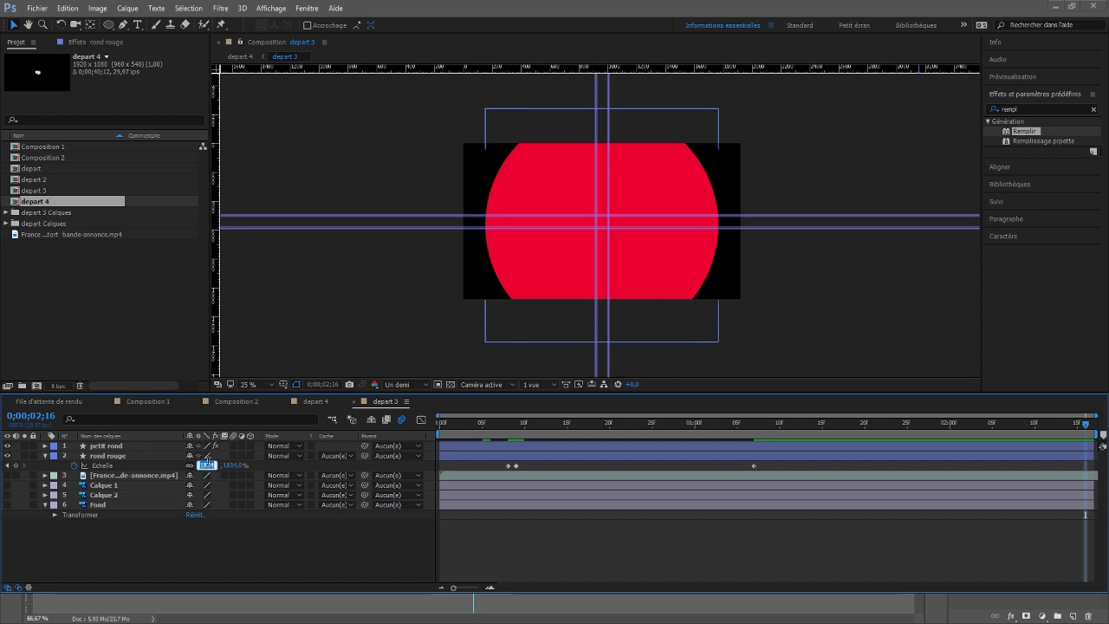
text(2300)
key(Return)
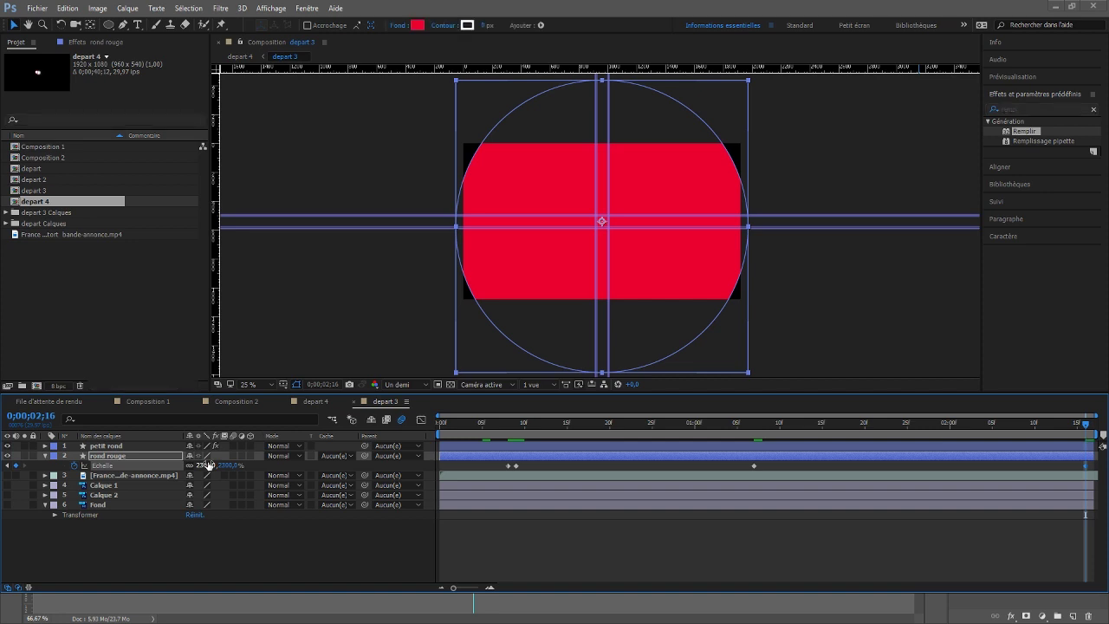
click(862, 286)
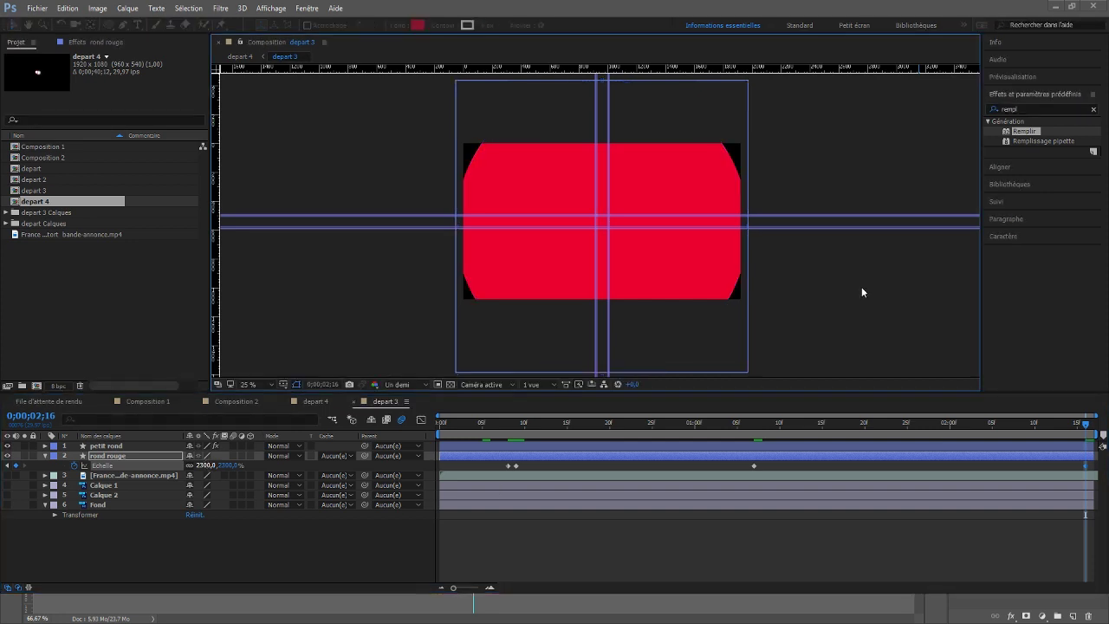
Preview the rond rouge layer's scale animation
key(space)
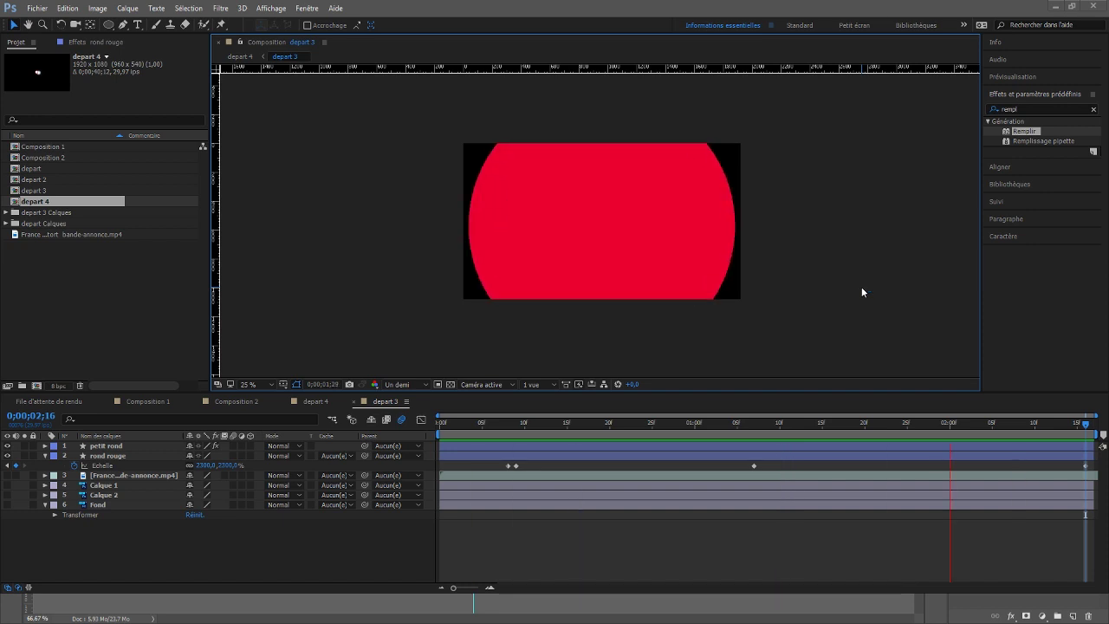
key(space)
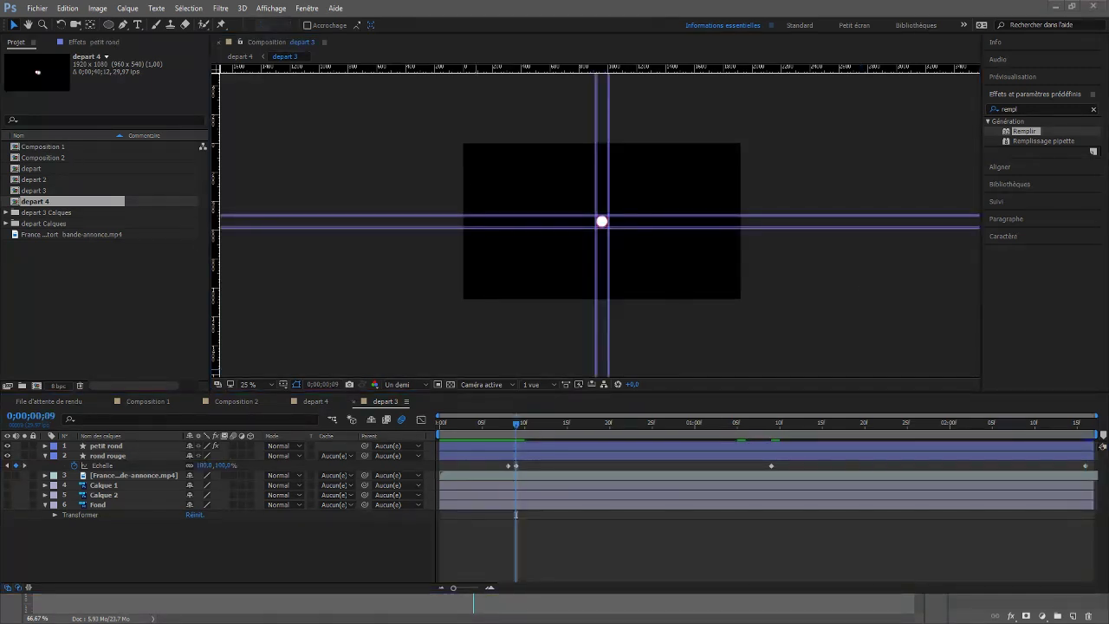
Duplicate the rond rouge layer and rename the copy "rond noir"
scroll(599, 225, up, 5)
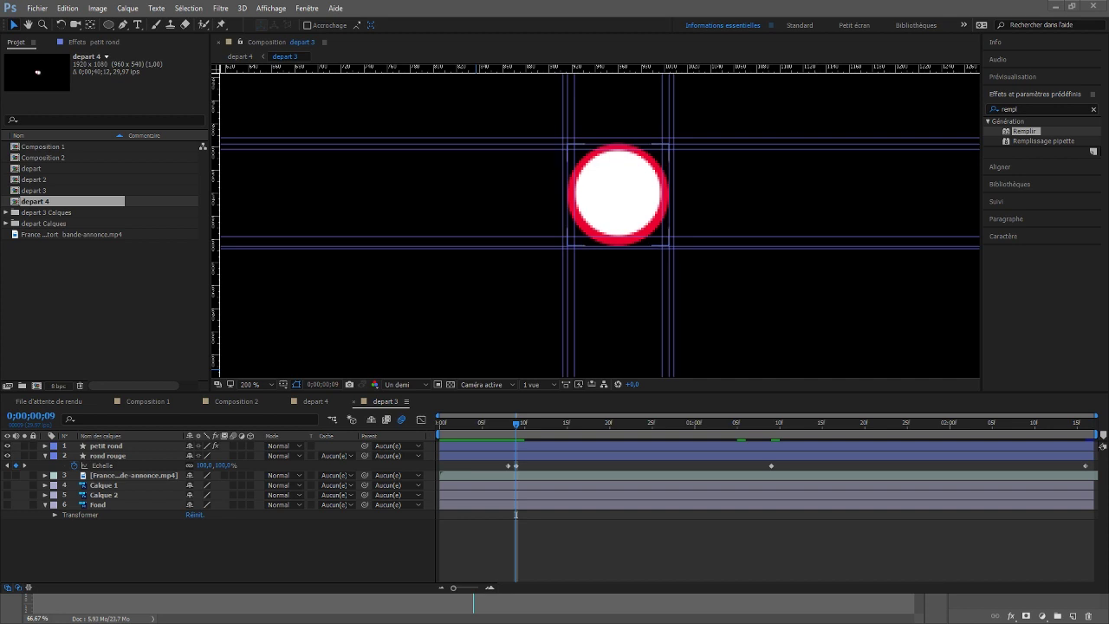
click(105, 457)
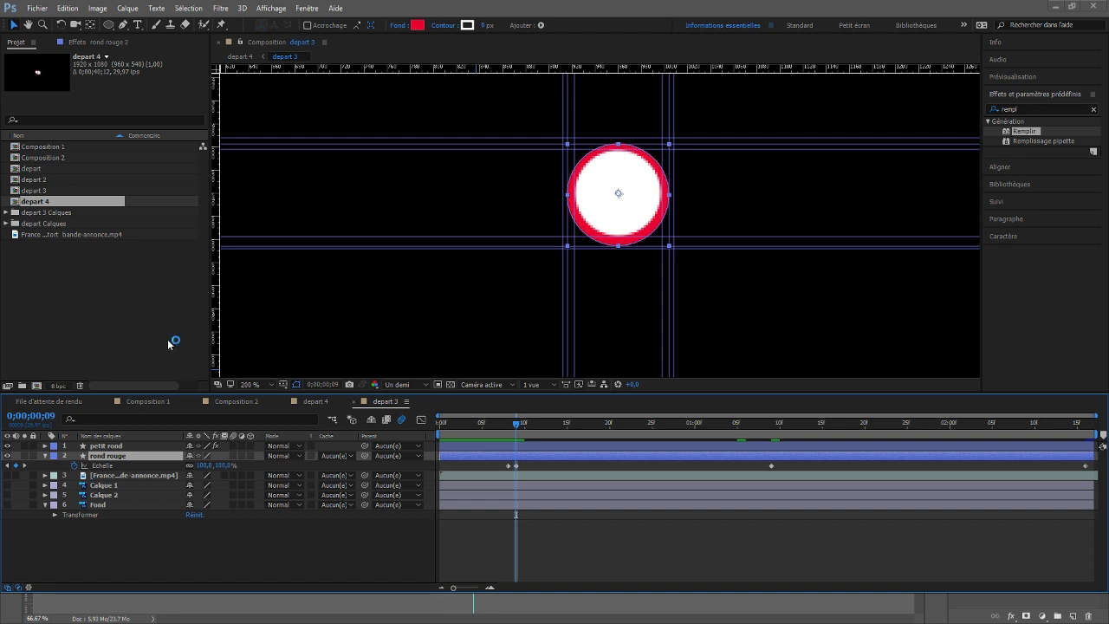
key(ctrl+d)
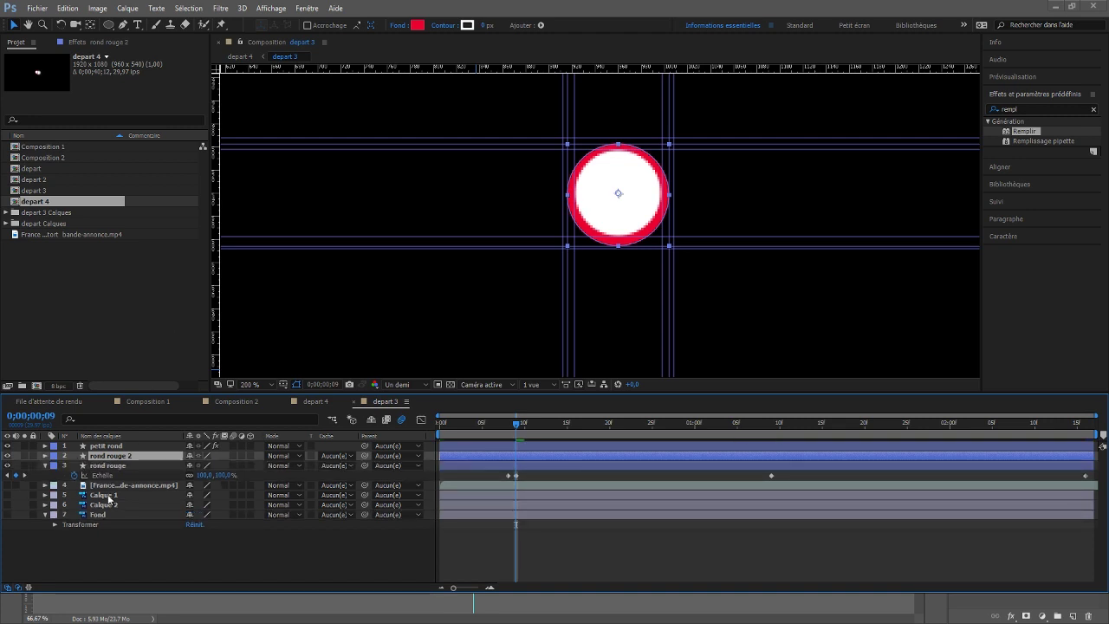
key(Return)
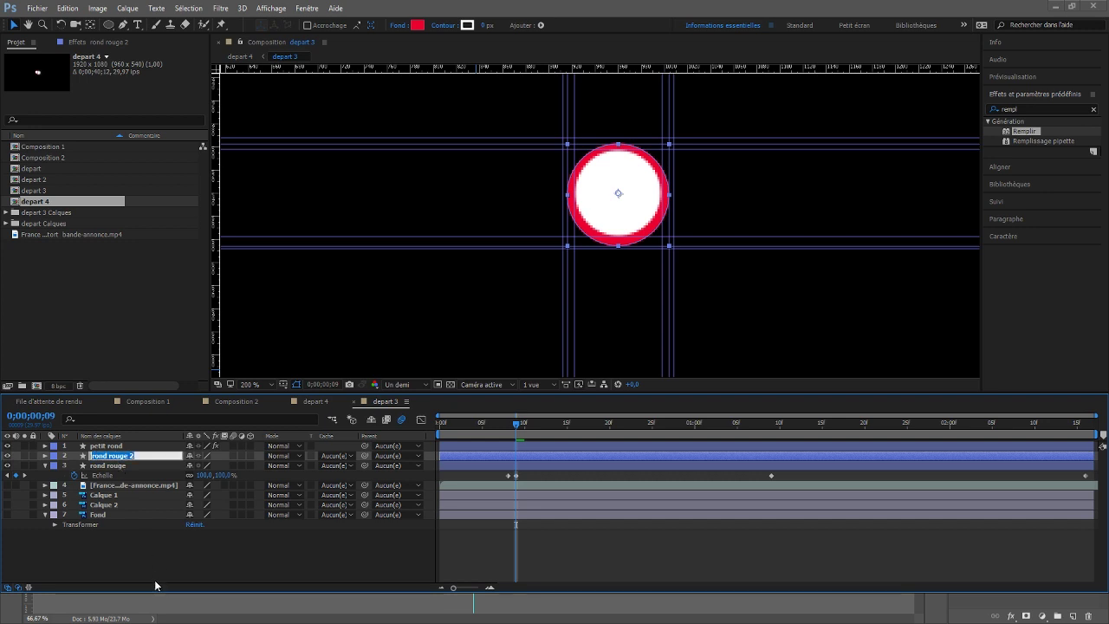
text(rond noir)
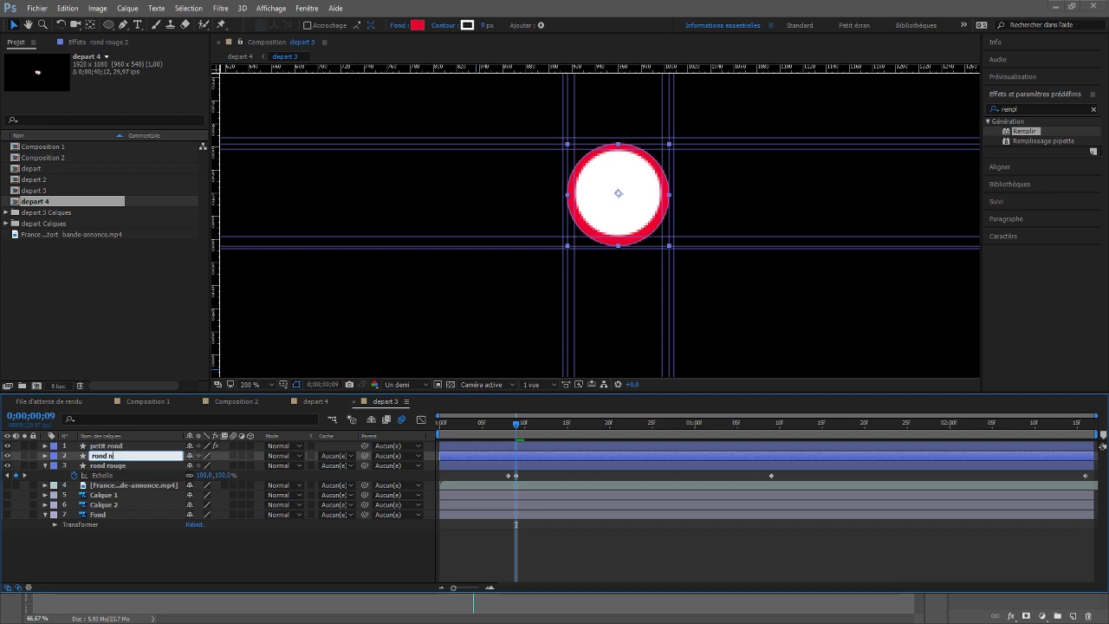
key(Return)
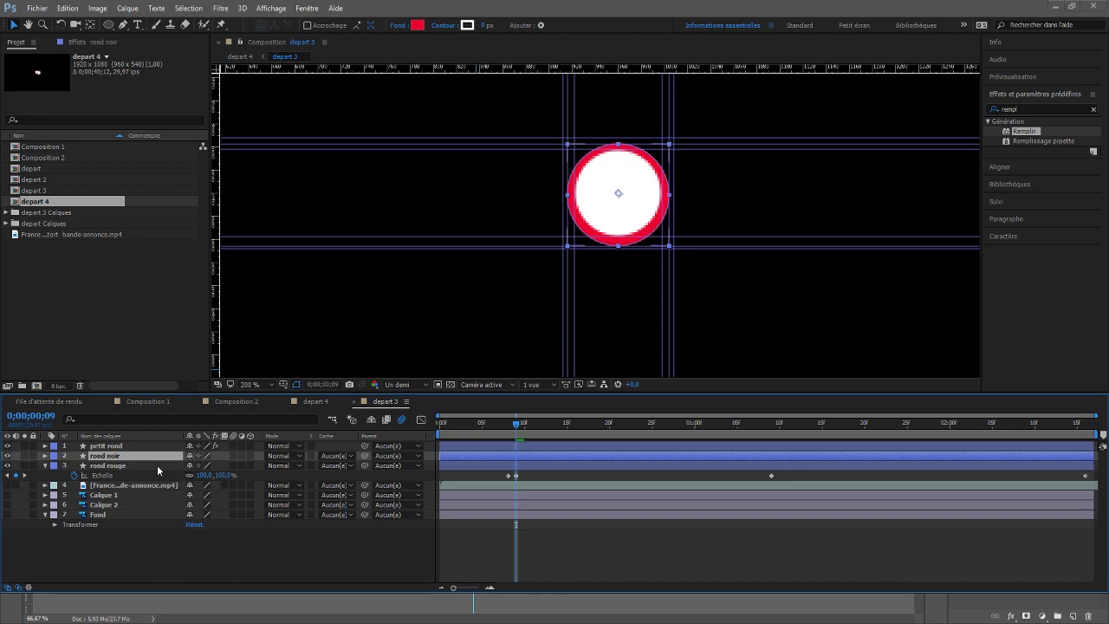
Delete all the scale keyframes copied onto the rond noir layer
key(u)
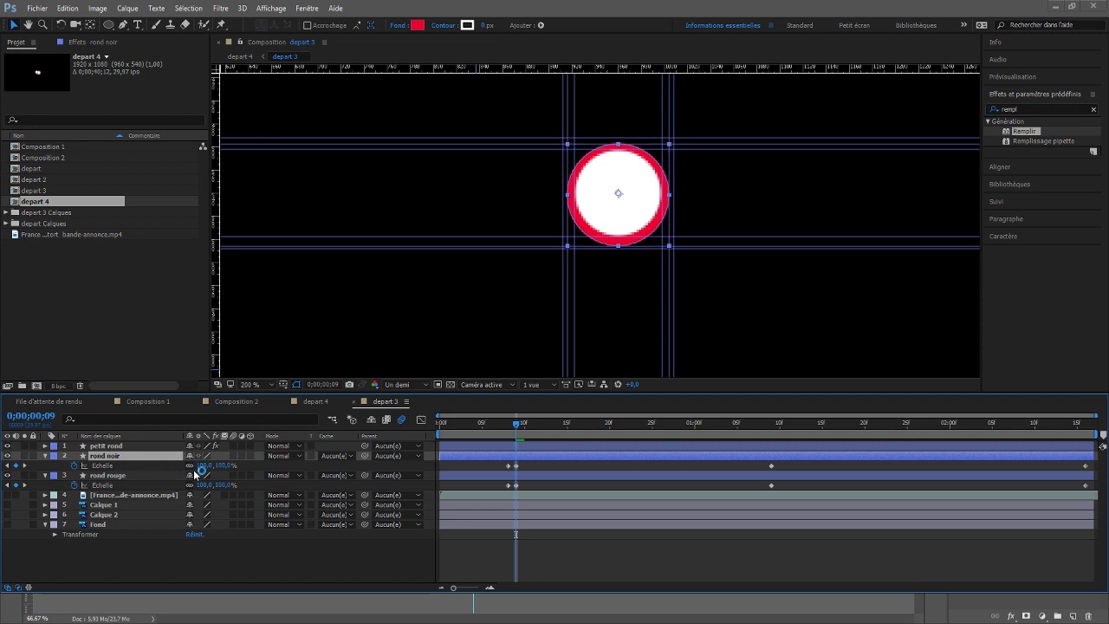
drag(1096, 470, 484, 469)
key(Delete)
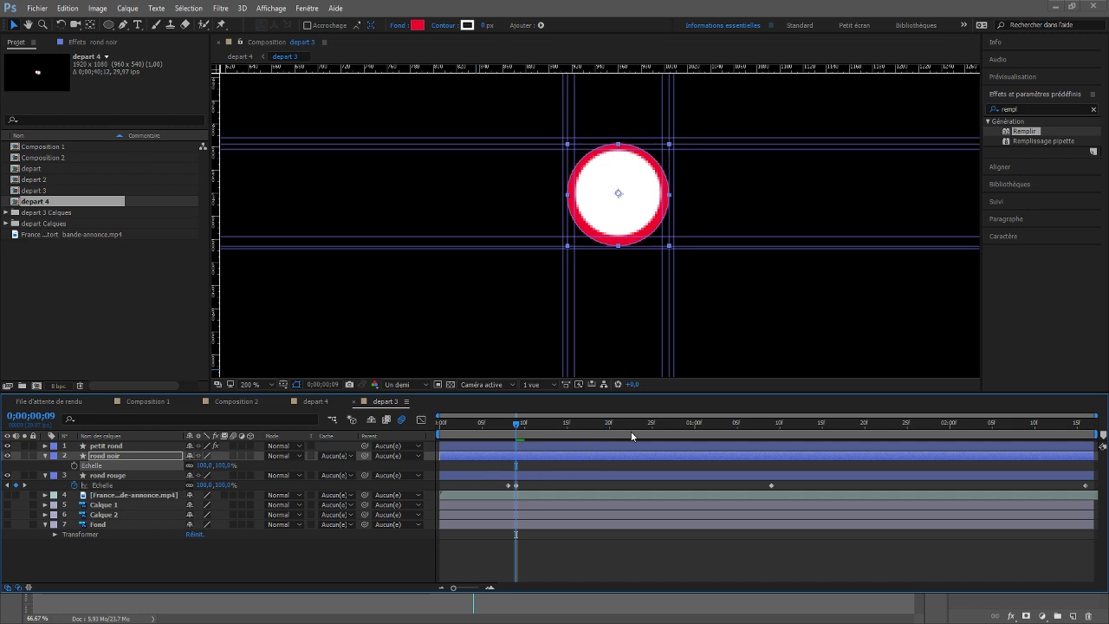
Change the rond noir shape's fill colour to black with the current time at 0;00;00;19
drag(610, 423, 602, 423)
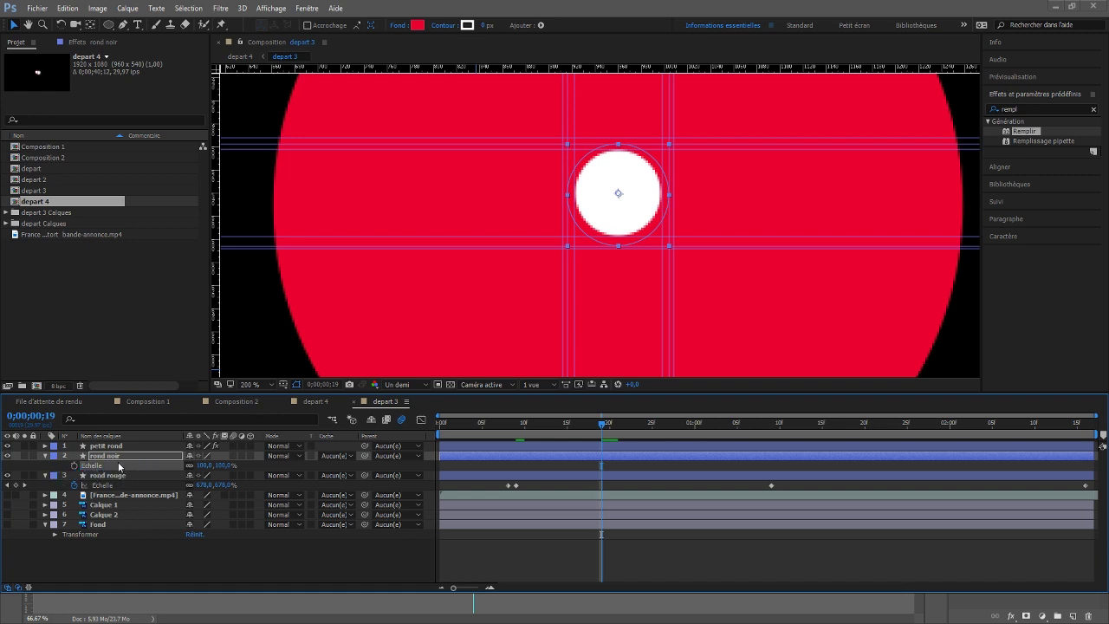
click(421, 26)
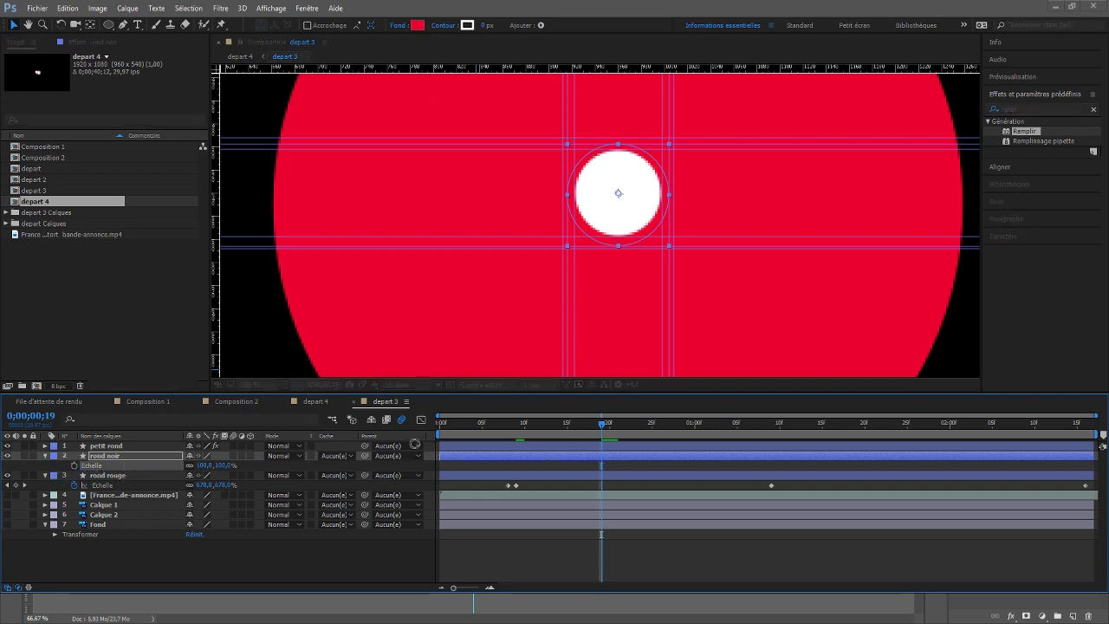
click(444, 459)
click(527, 541)
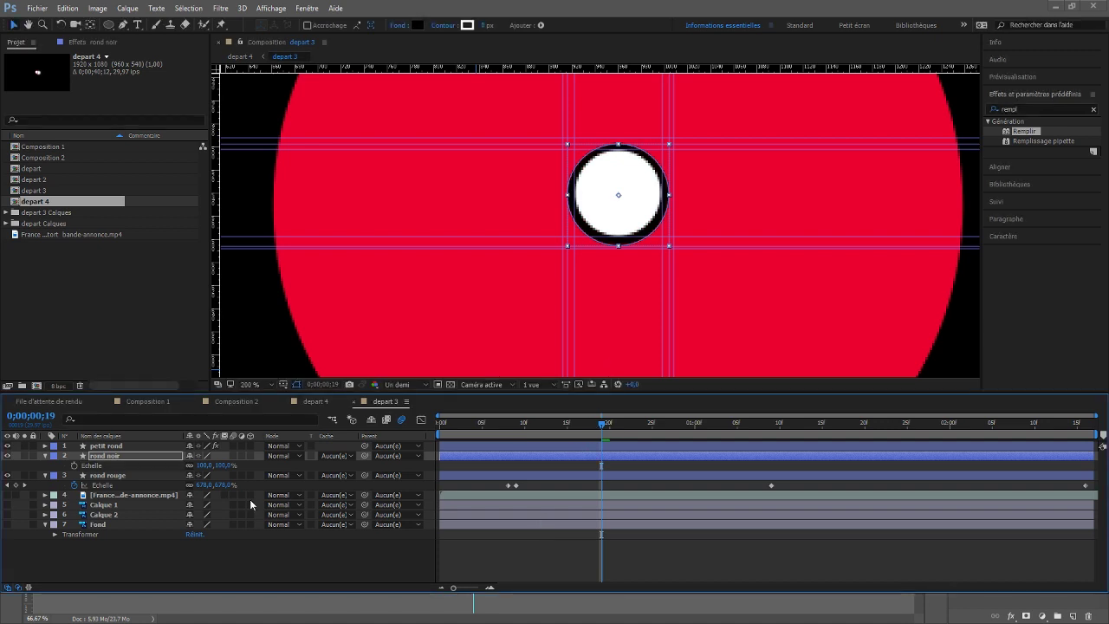
Keyframe the rond noir layer's scale at 111% on 0;00;00;19 and 0% on 0;00;00;18
drag(205, 464, 210, 466)
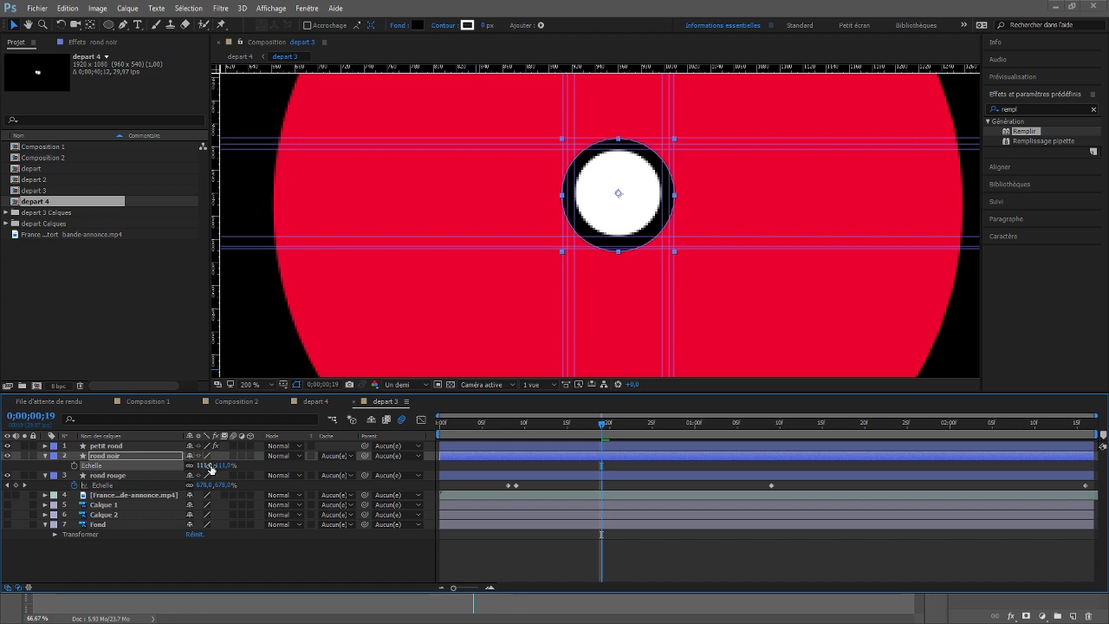
click(75, 467)
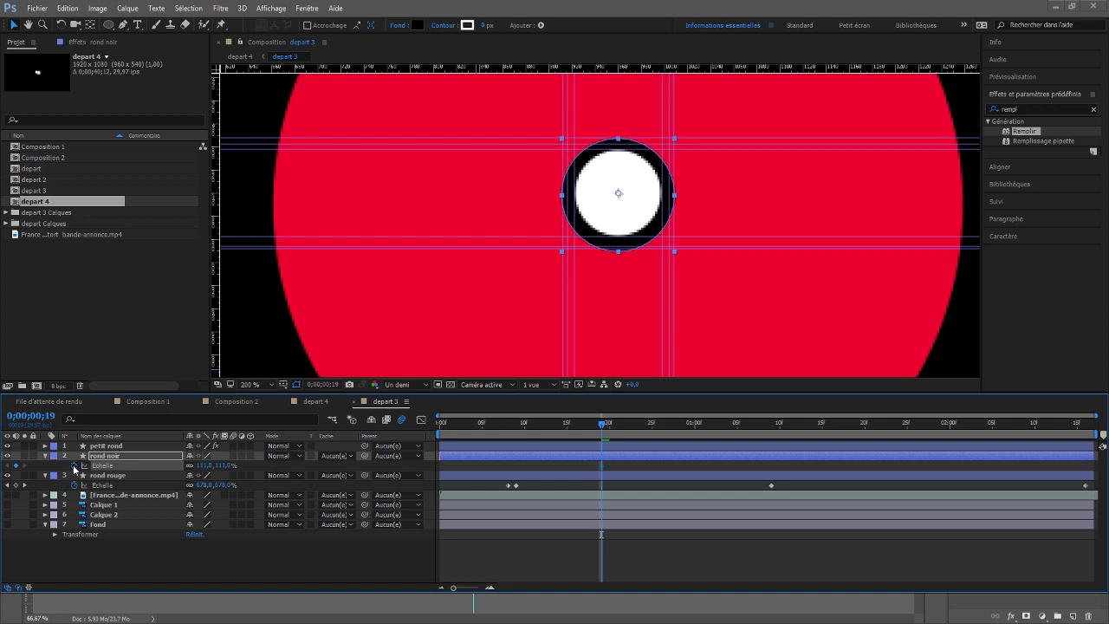
key(Page_Up)
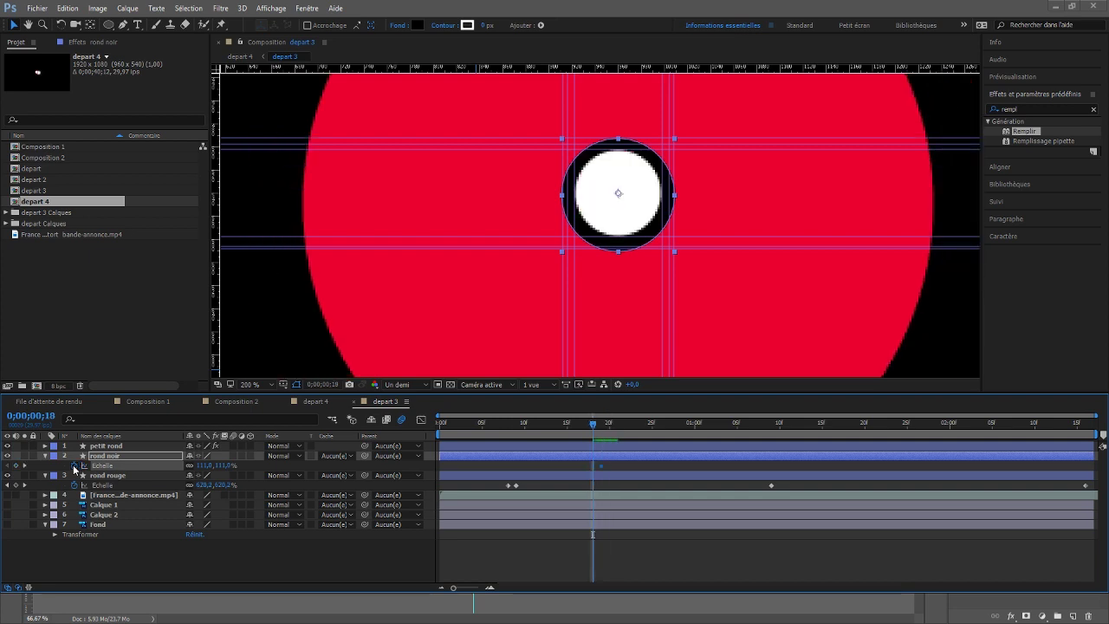
click(204, 467)
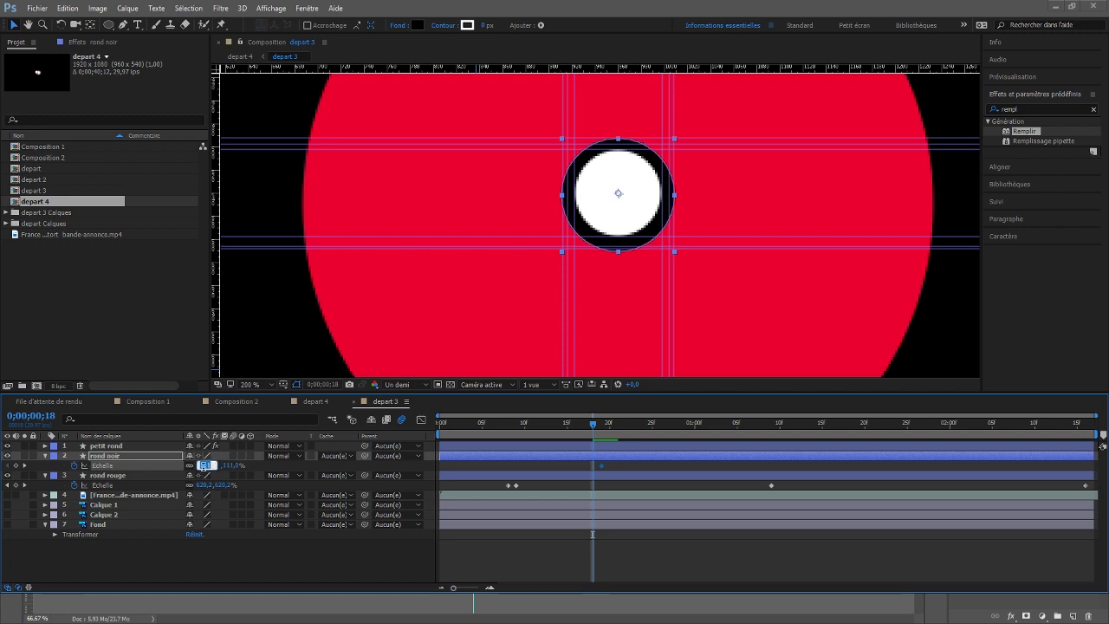
text(0)
key(Return)
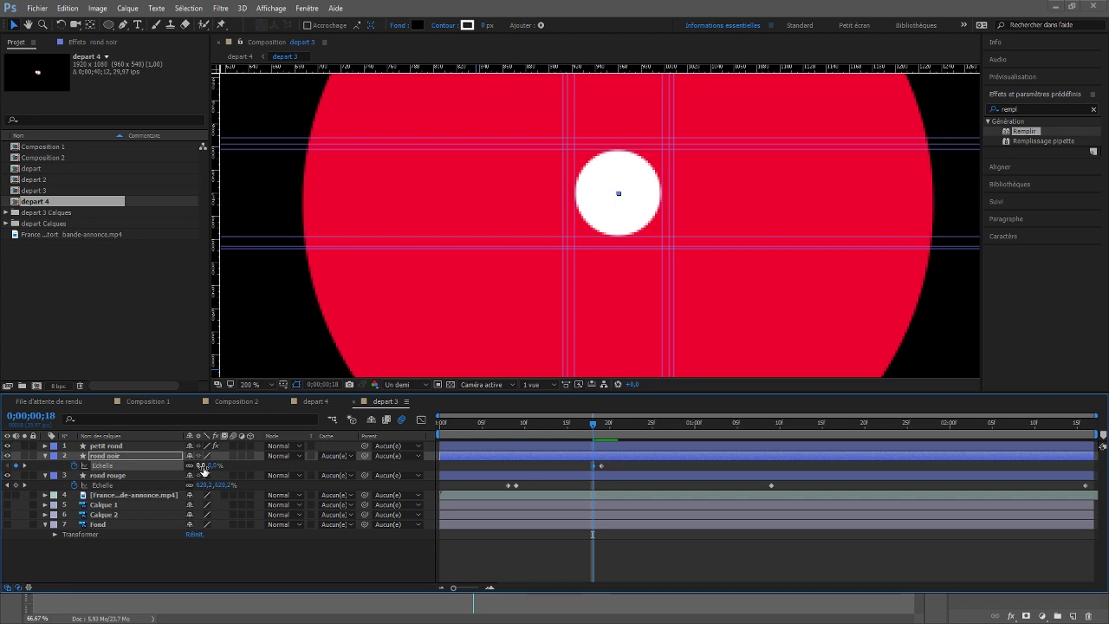
Keyframe the rond noir layer's scale at about 1825% on 0;00;01;09 and deselect the layer
click(773, 424)
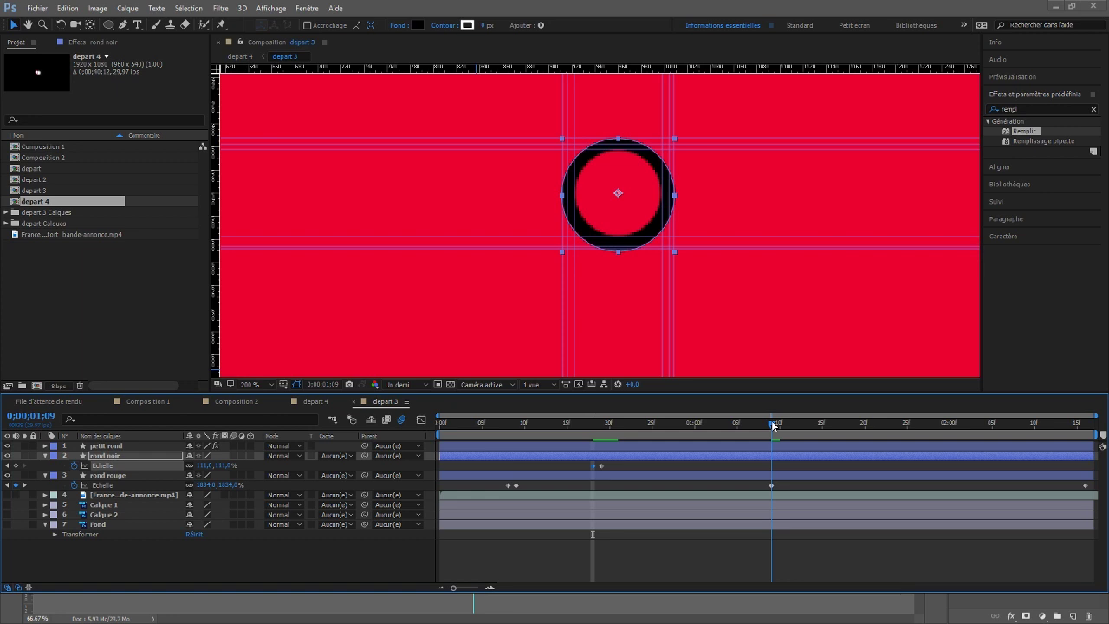
scroll(759, 291, down, 4)
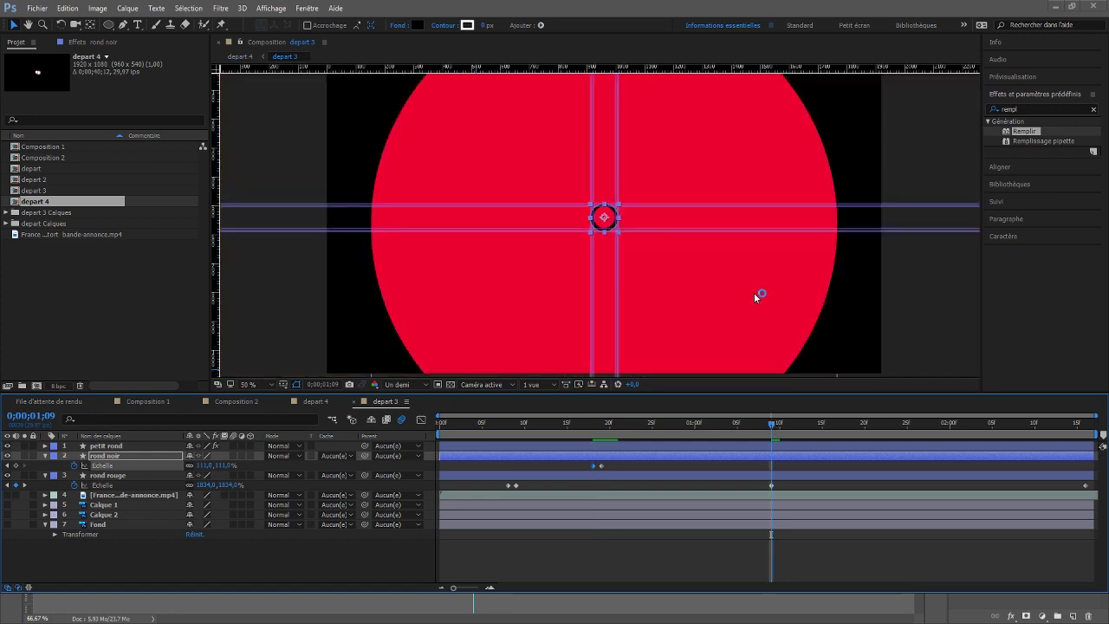
scroll(754, 292, down, 2)
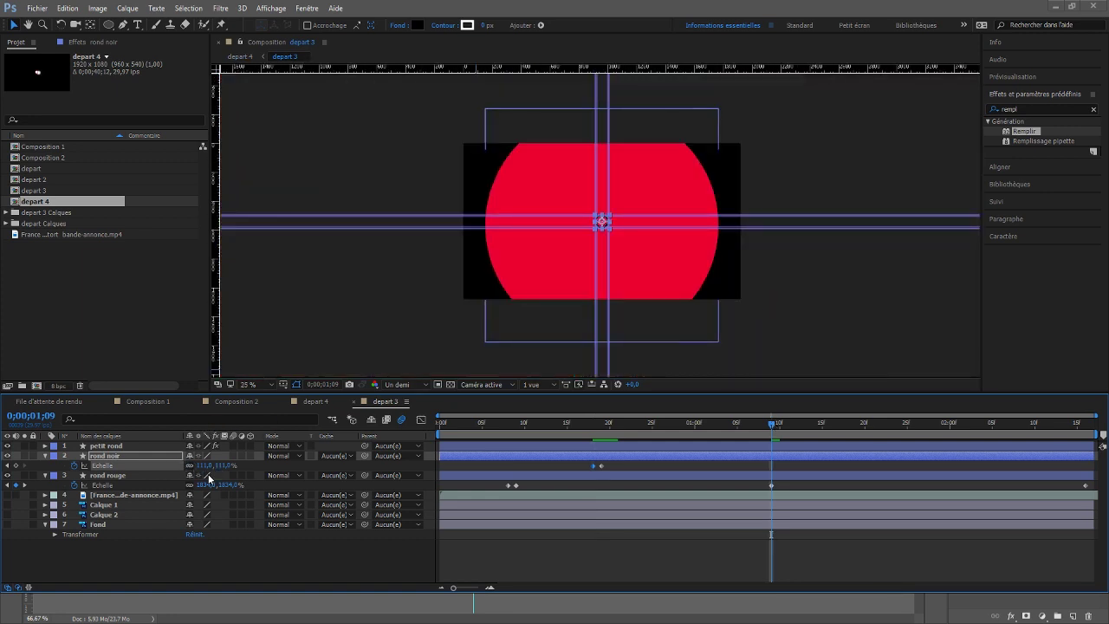
drag(204, 465, 767, 460)
drag(208, 466, 622, 463)
click(853, 336)
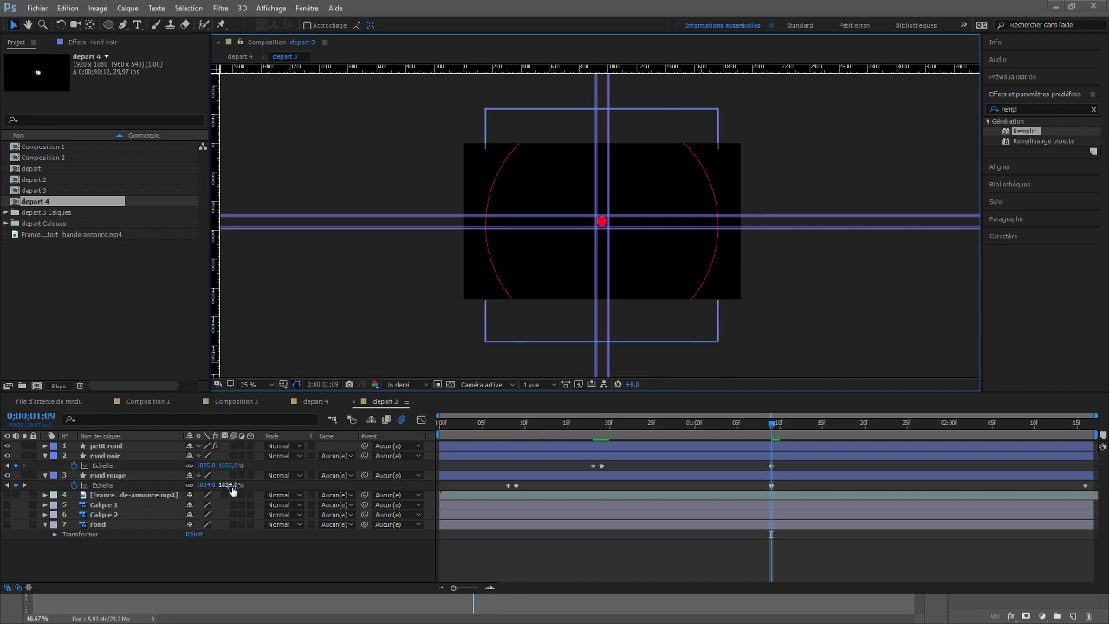
Preview the circle animation, play the reference video alone for comparison, and restore the visibility of the circle layers with the reference hidden
key(space)
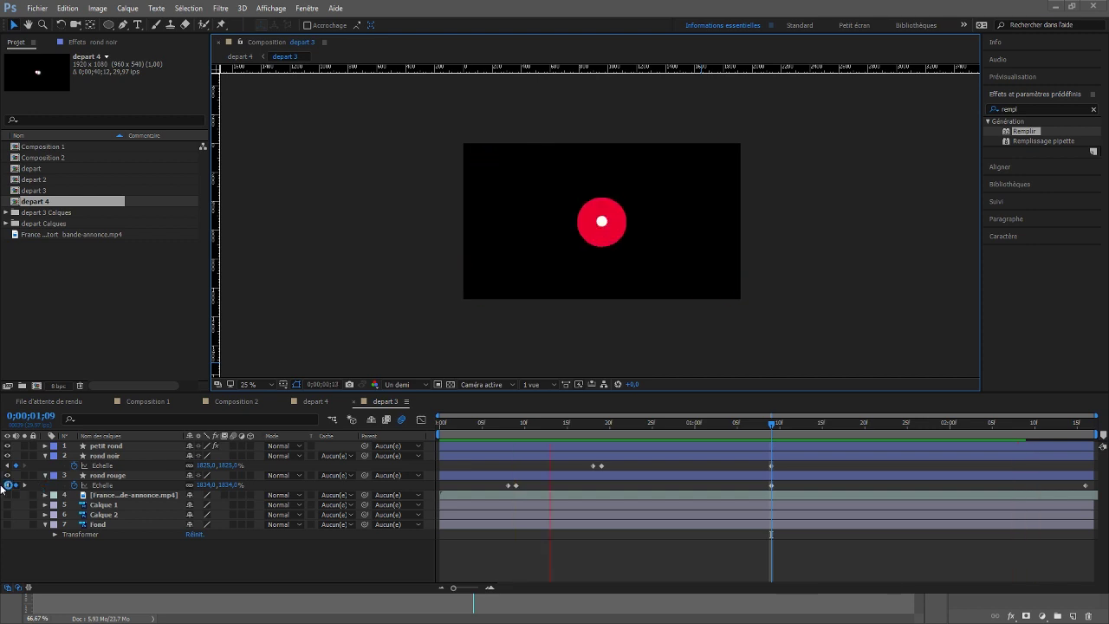
key(space)
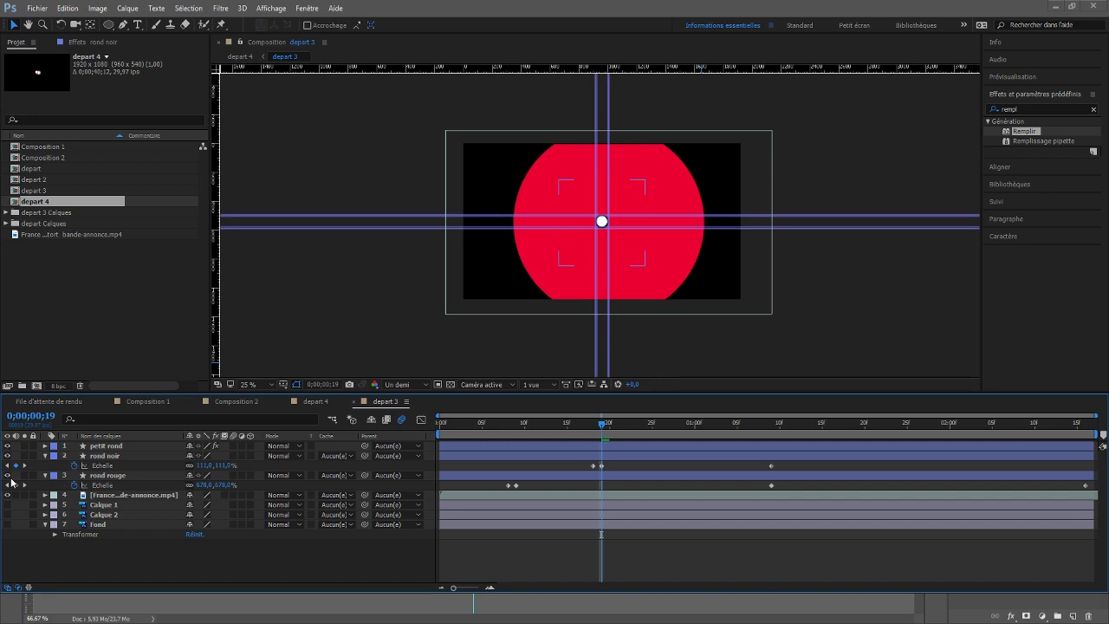
key(space)
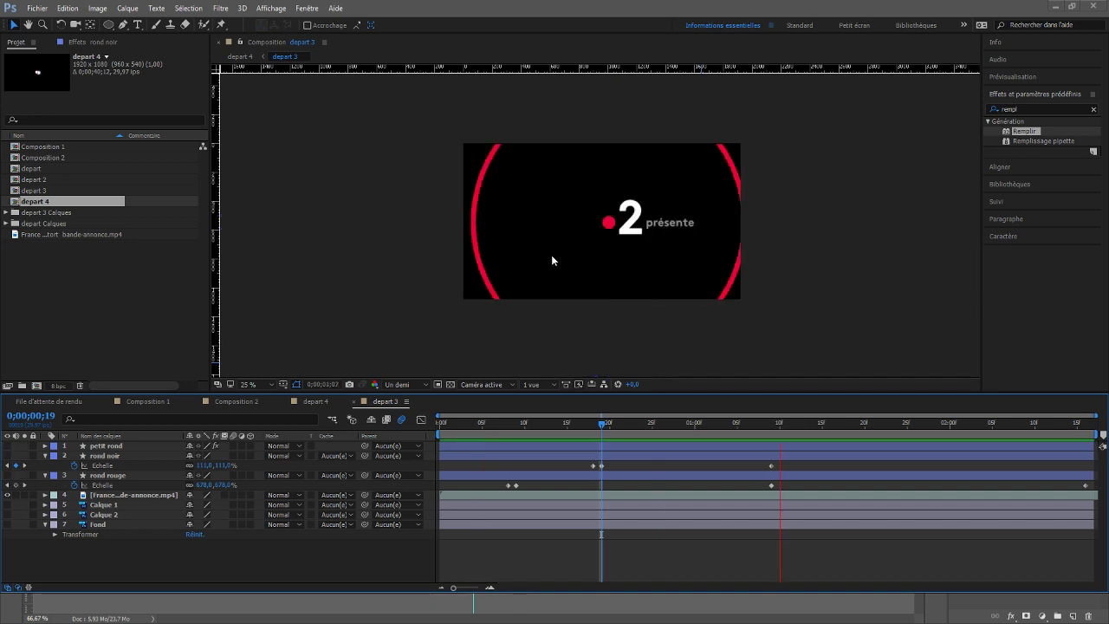
key(space)
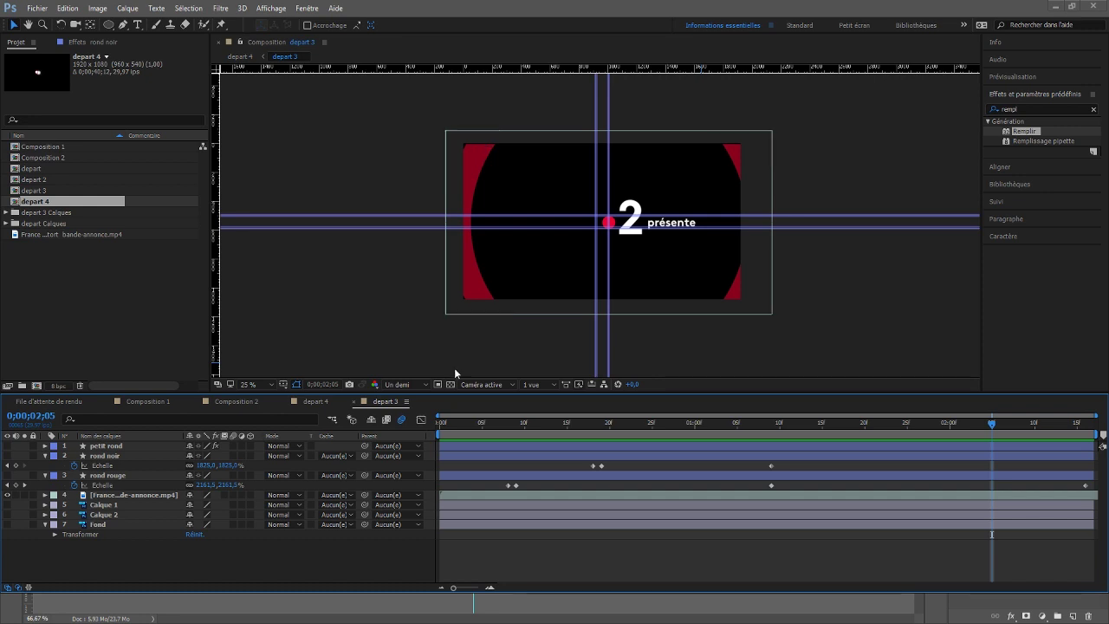
click(8, 495)
drag(8, 476, 10, 448)
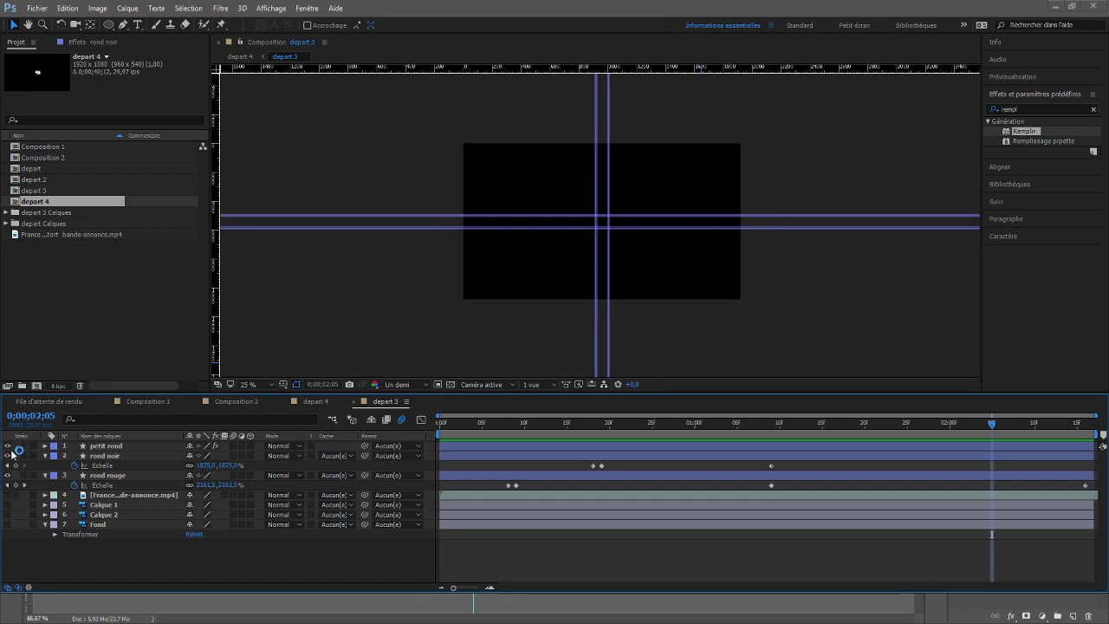
Move the rond noir and rond rouge scale keyframes at 0;00;01;09 together to 0;00;01;11
click(770, 425)
click(766, 465)
shift+click(776, 486)
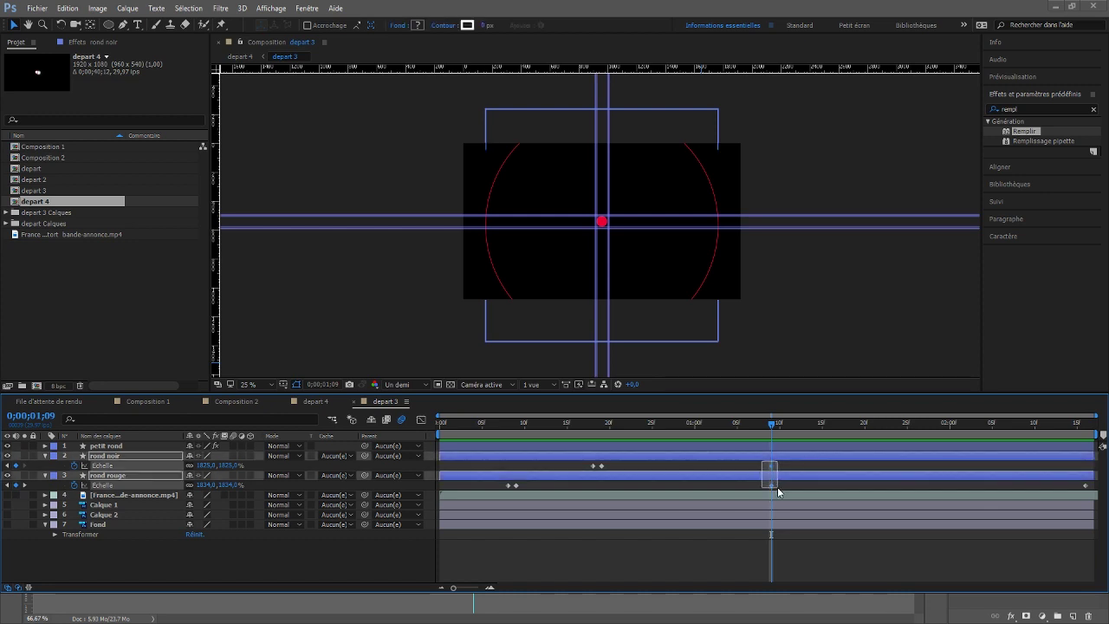
drag(777, 487, 787, 489)
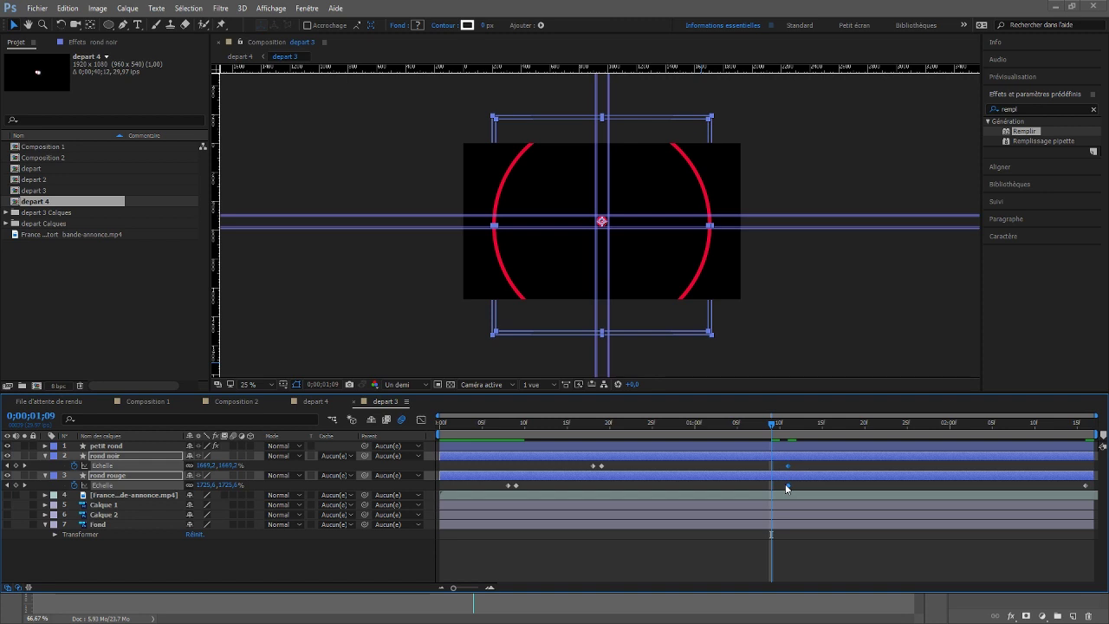
click(788, 425)
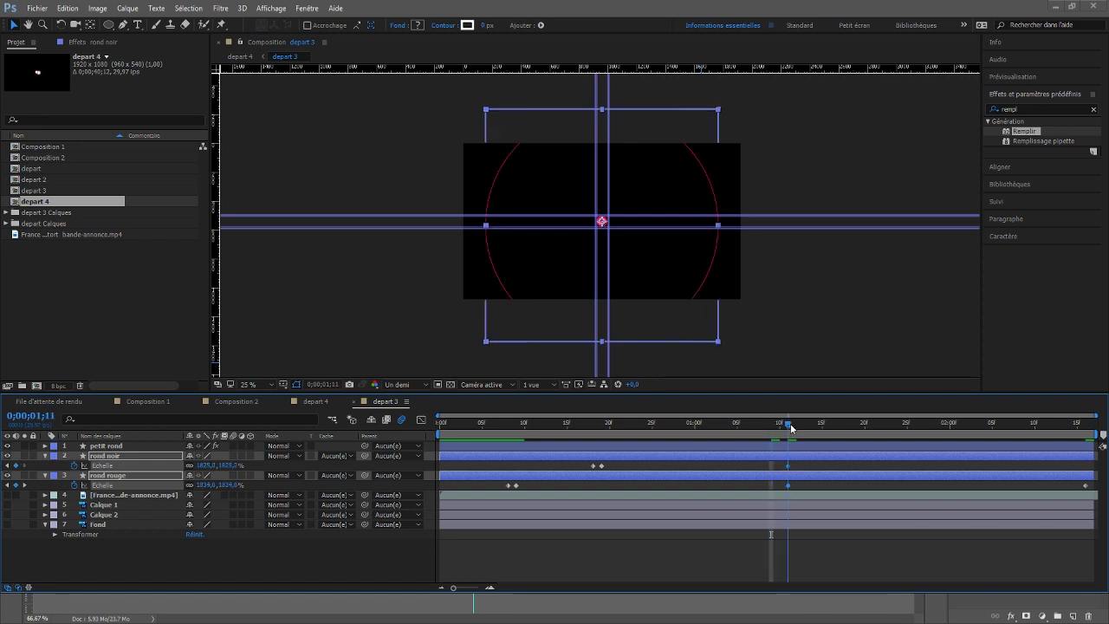
Keyframe the rond rouge layer's opacity at 100% on 0;00;01;11 and 70% on 0;00;01;12, and preview the change
click(113, 478)
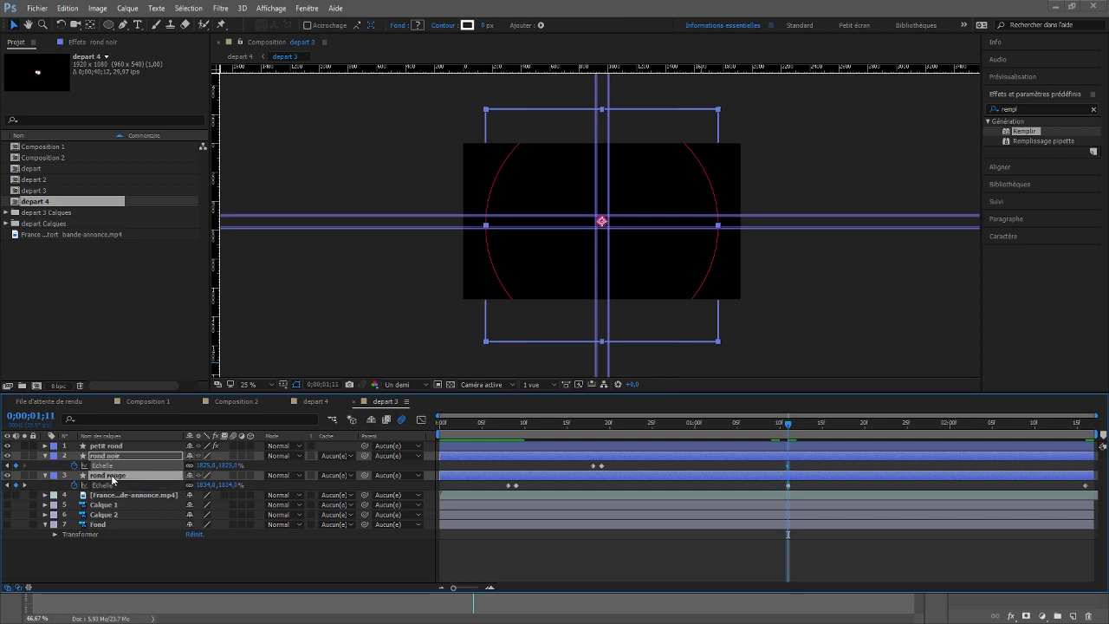
key(t)
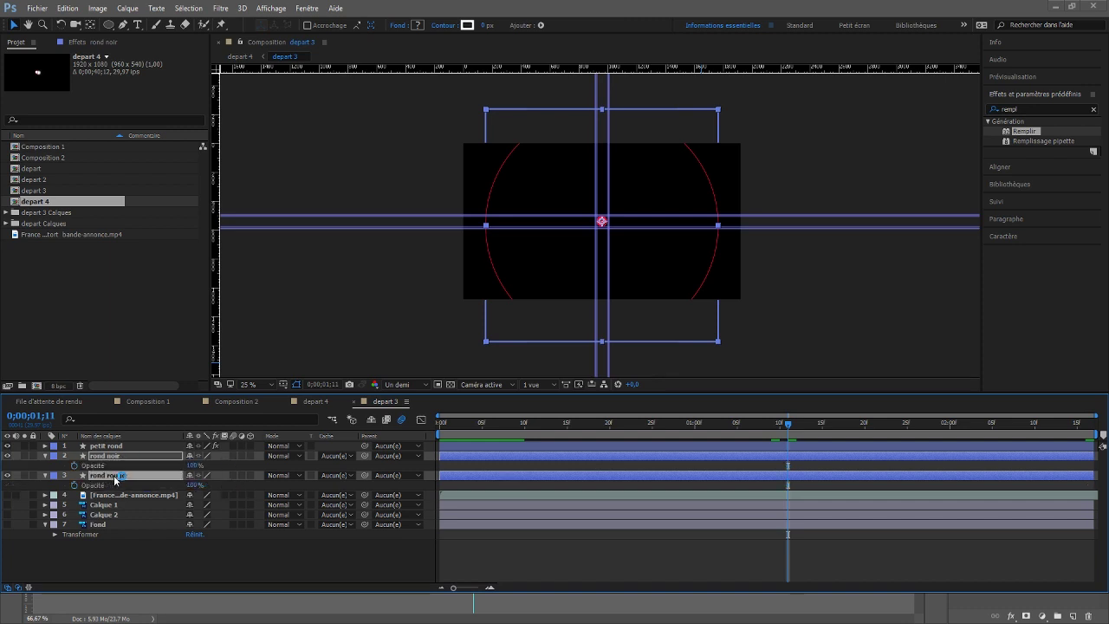
click(113, 506)
click(113, 478)
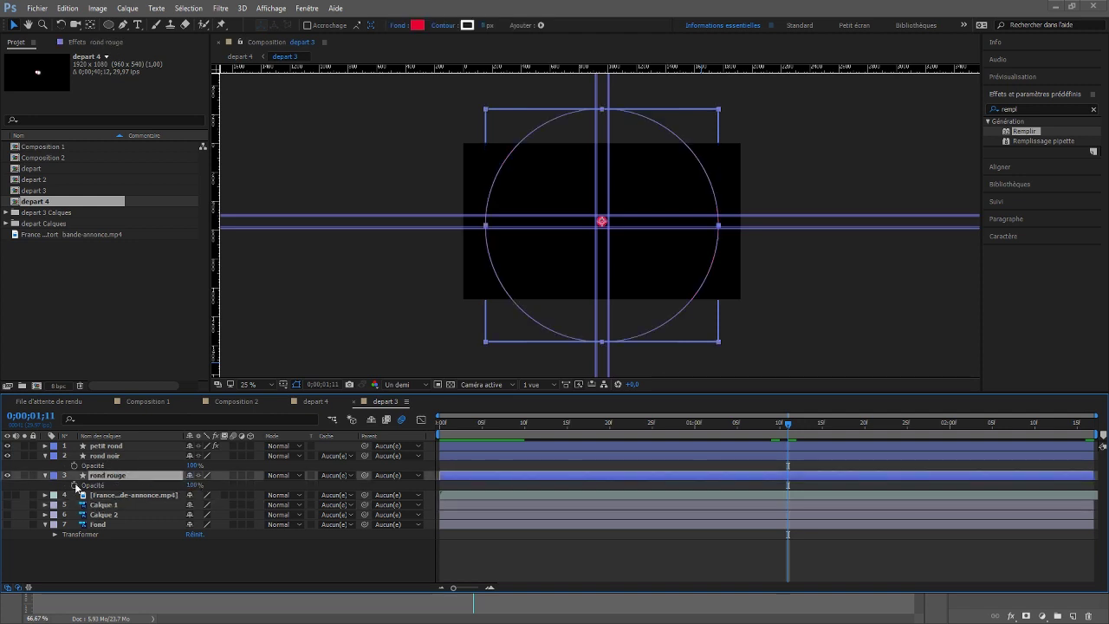
click(79, 485)
key(Page_Down)
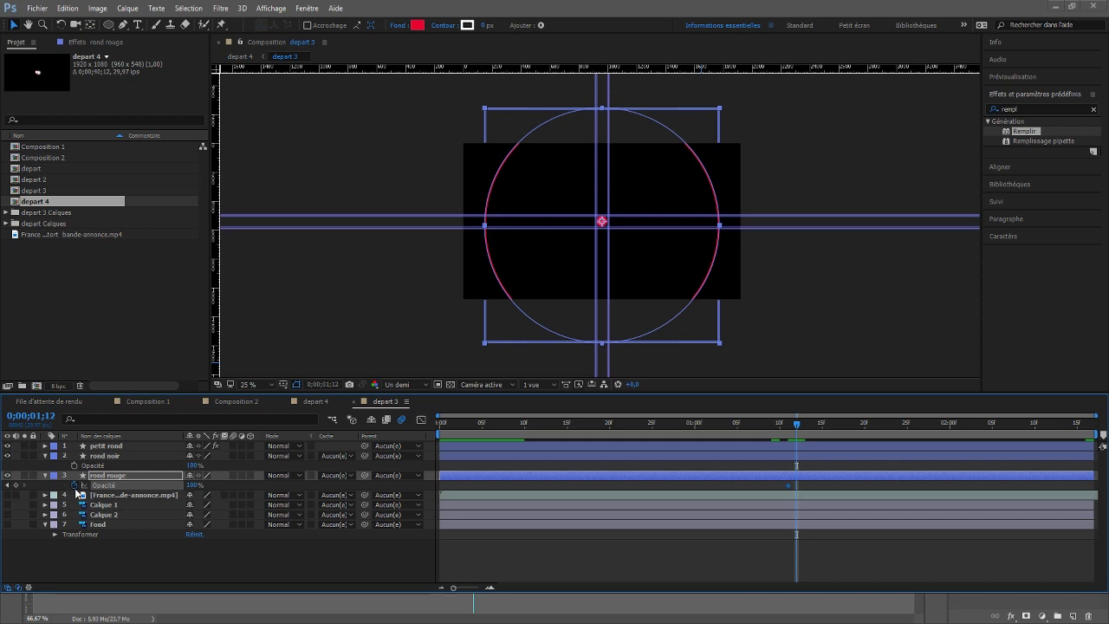
click(194, 485)
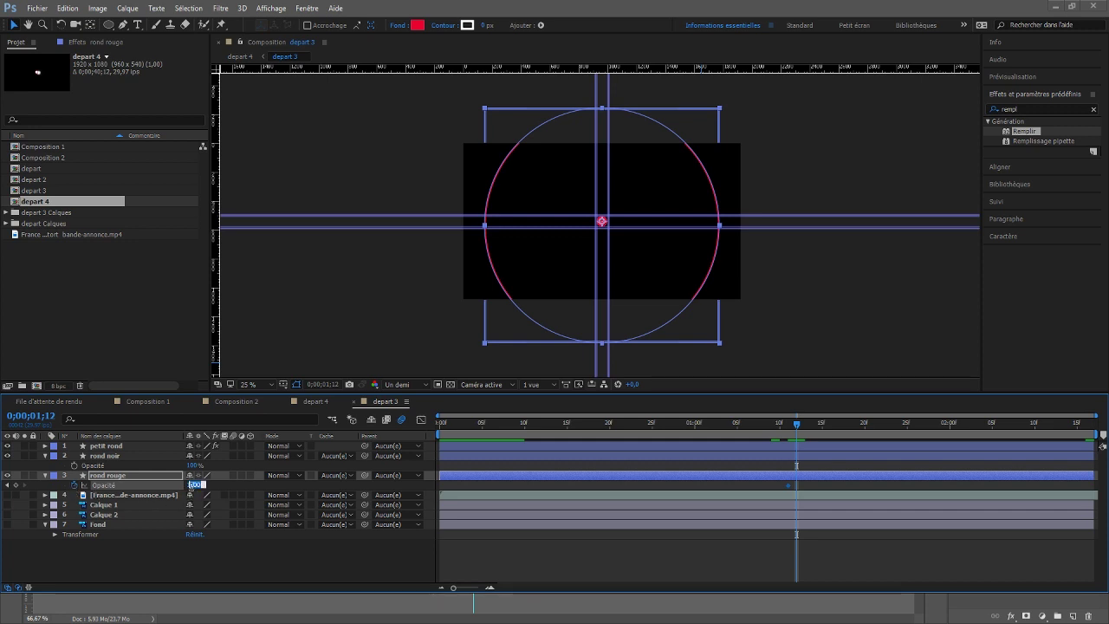
text(70)
key(Return)
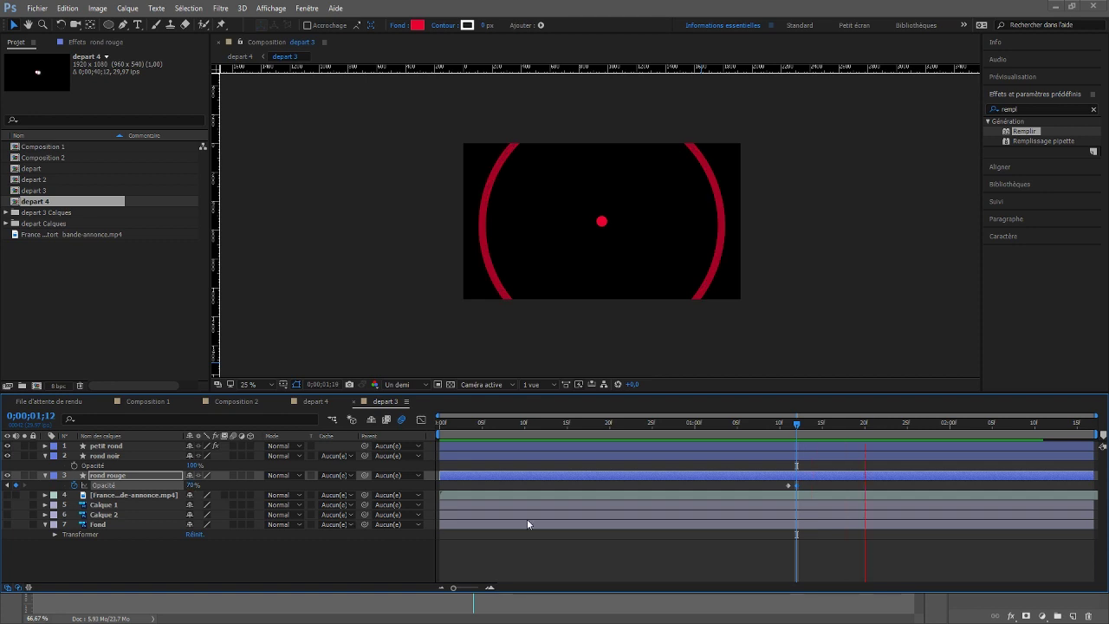
key(space)
Apply Easy Ease to the existing keyframes of petit rond, rond noir and rond rouge up to 0;00;01;12, and preview the animation
click(107, 446)
ctrl+click(111, 477)
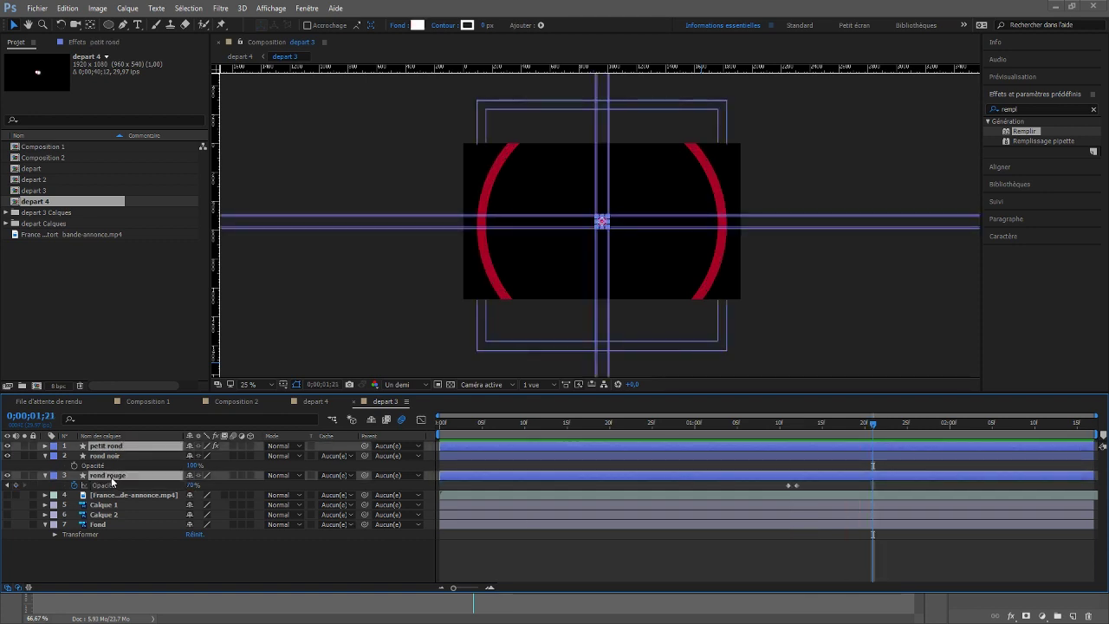
ctrl+click(107, 458)
key(u)
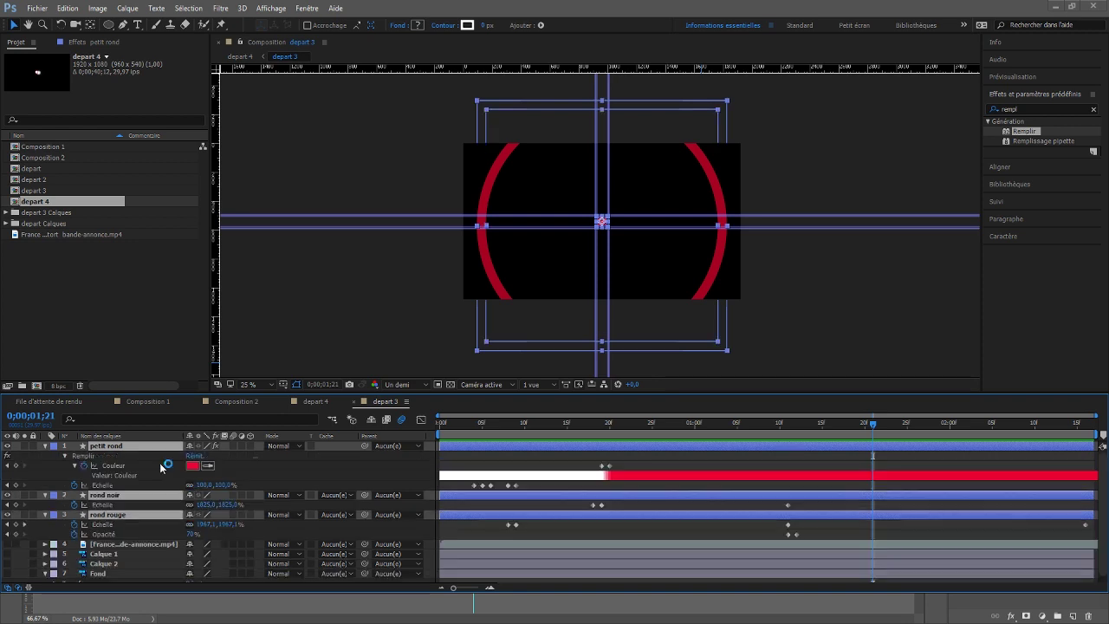
drag(812, 535, 458, 467)
key(F9)
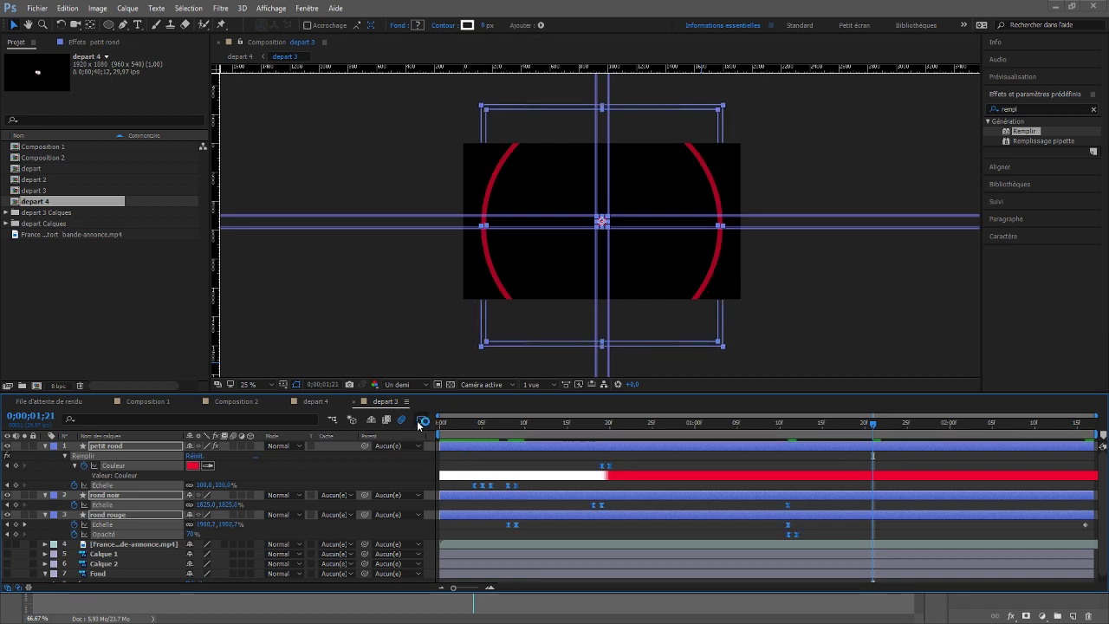
click(421, 421)
click(421, 422)
click(675, 465)
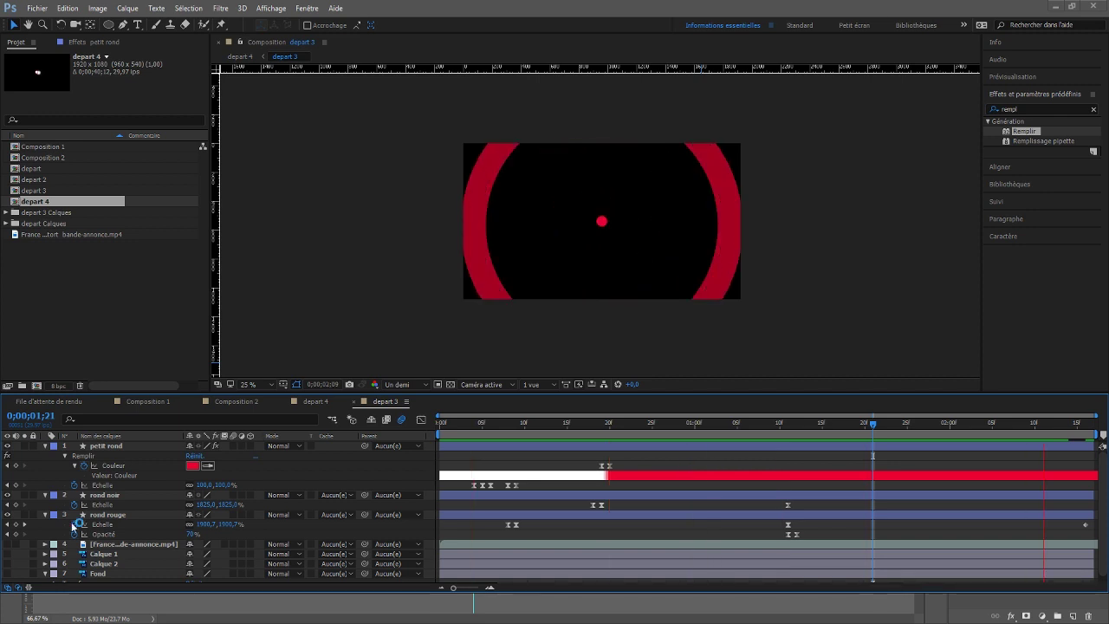
key(space)
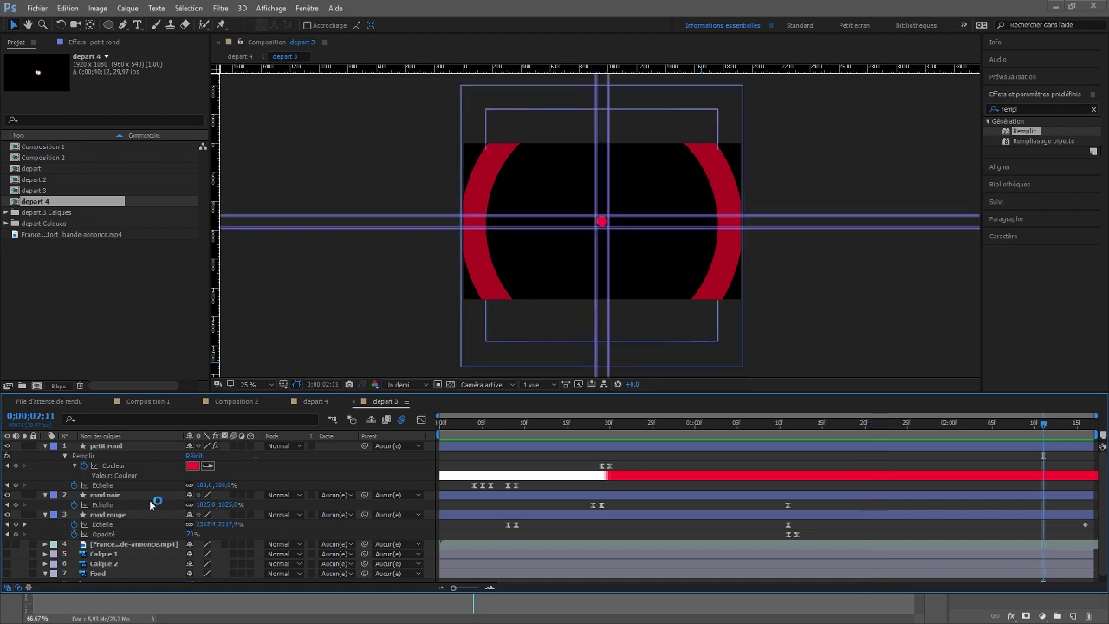
Show only the reference video and examine frame by frame how the 2 appears between 0;00;00;22 and 0;00;01;02
click(8, 514)
click(8, 545)
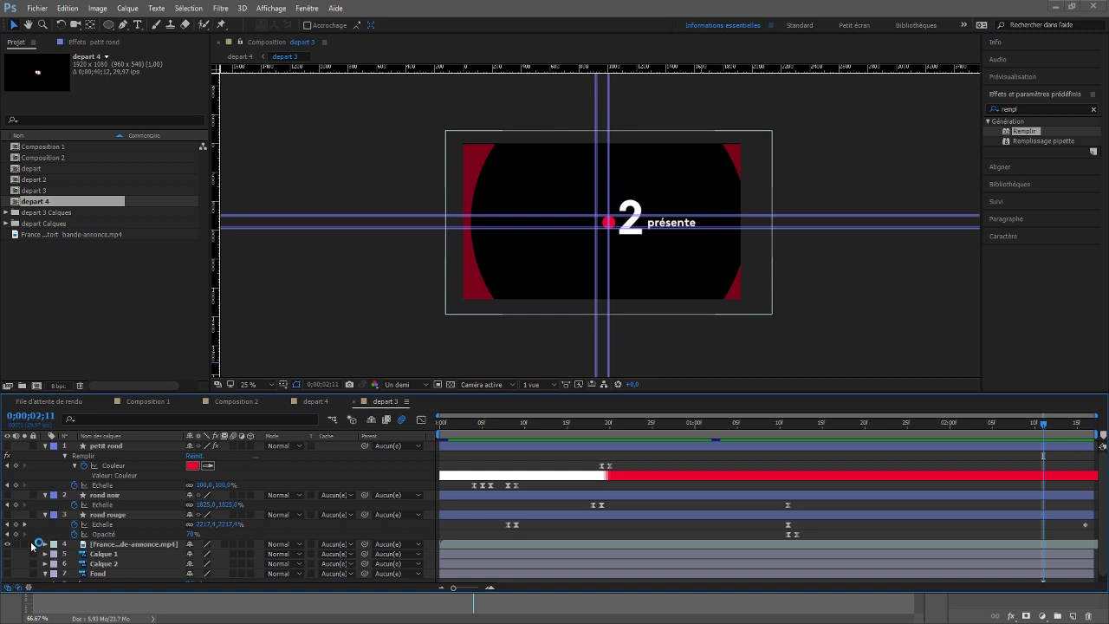
click(795, 425)
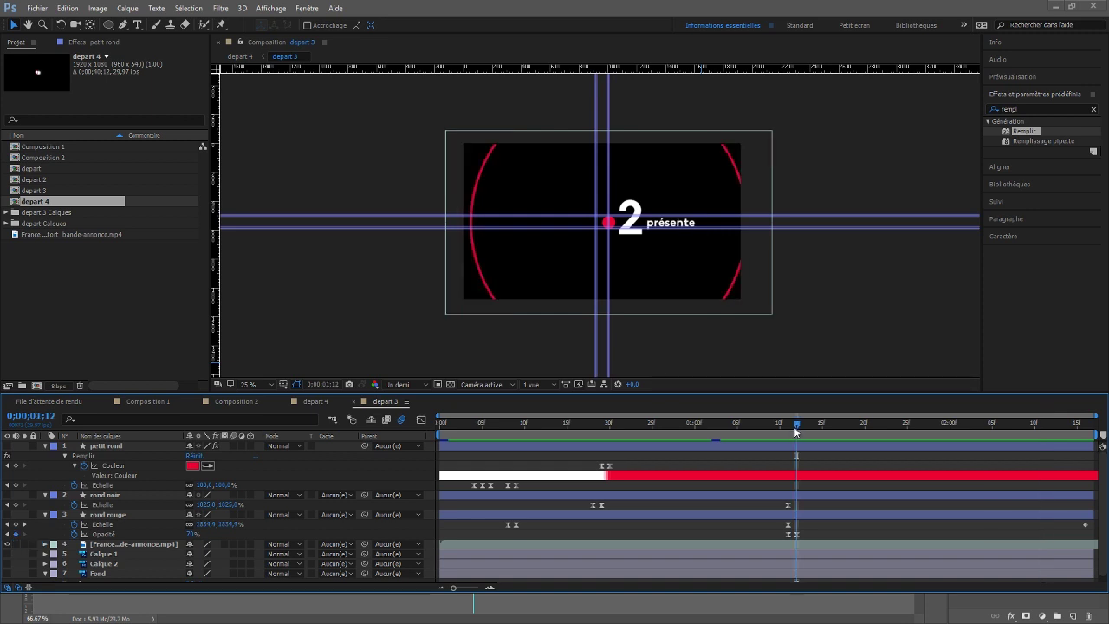
drag(788, 433, 630, 428)
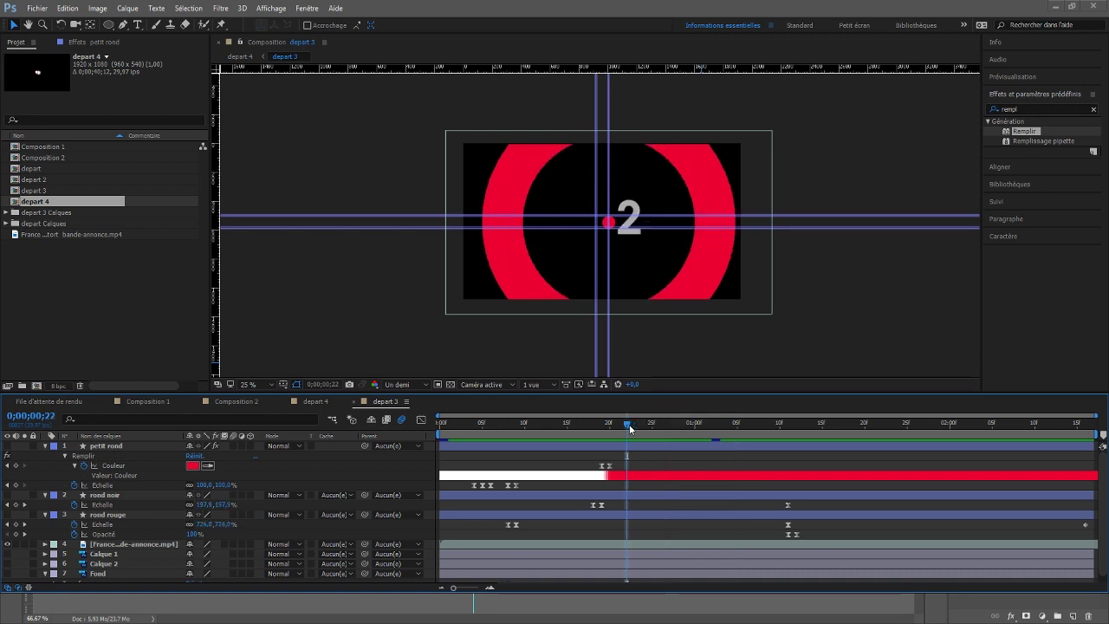
key(Page_Down)
key(Page_Down)
key(Page_Down)
key(Page_Down)
key(Page_Down)
key(Page_Down)
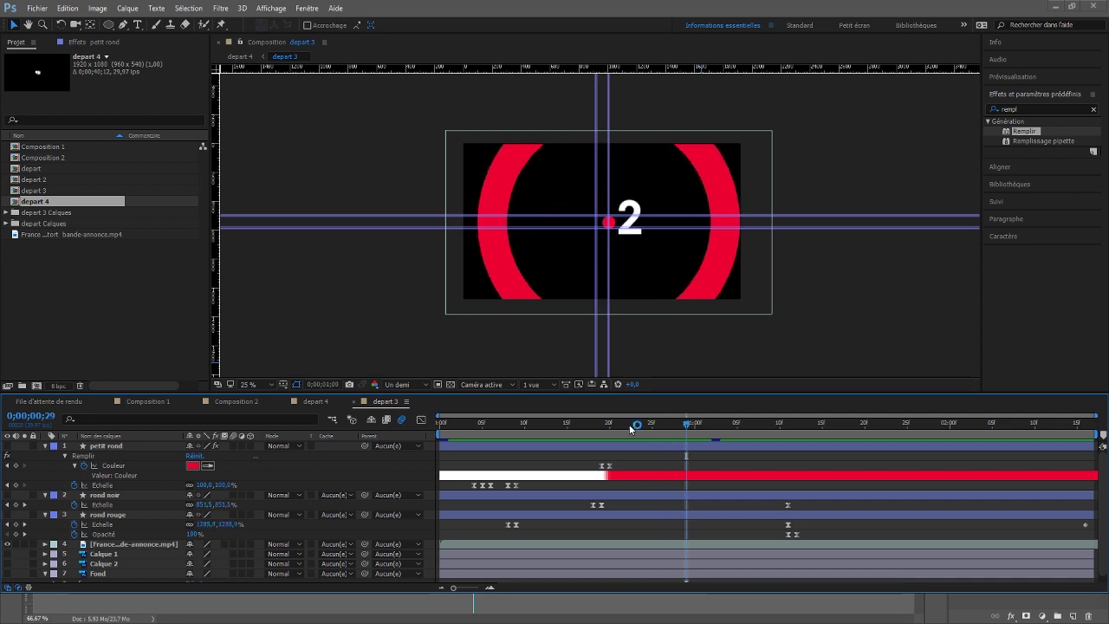
key(Page_Down)
key(Page_Down)
key(Page_Down)
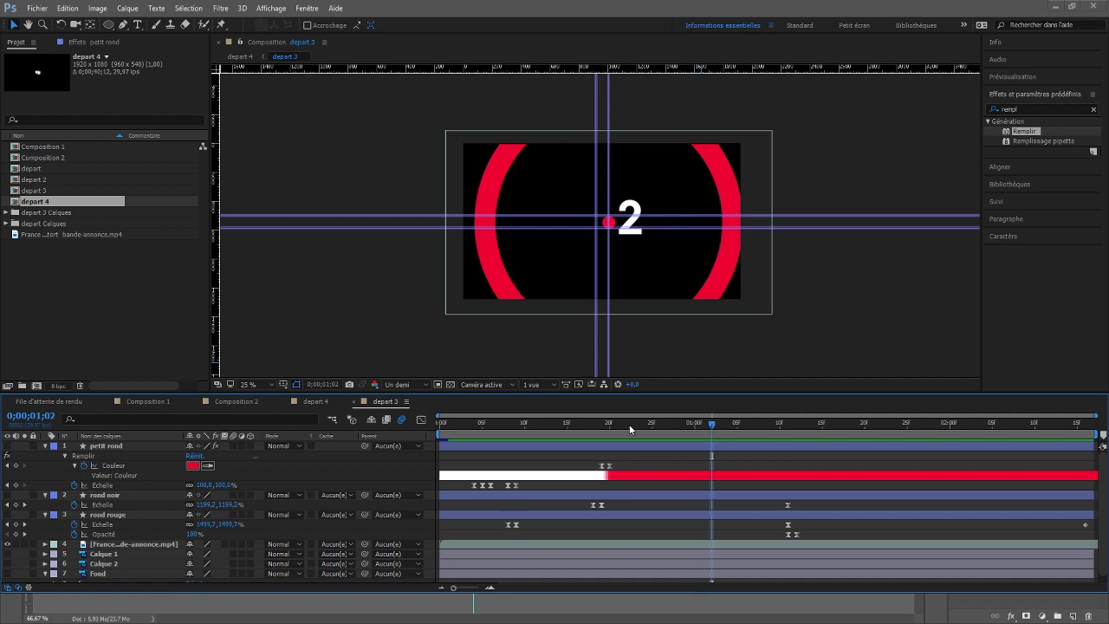
key(Page_Up)
key(Page_Up)
key(Page_Up)
key(Page_Up)
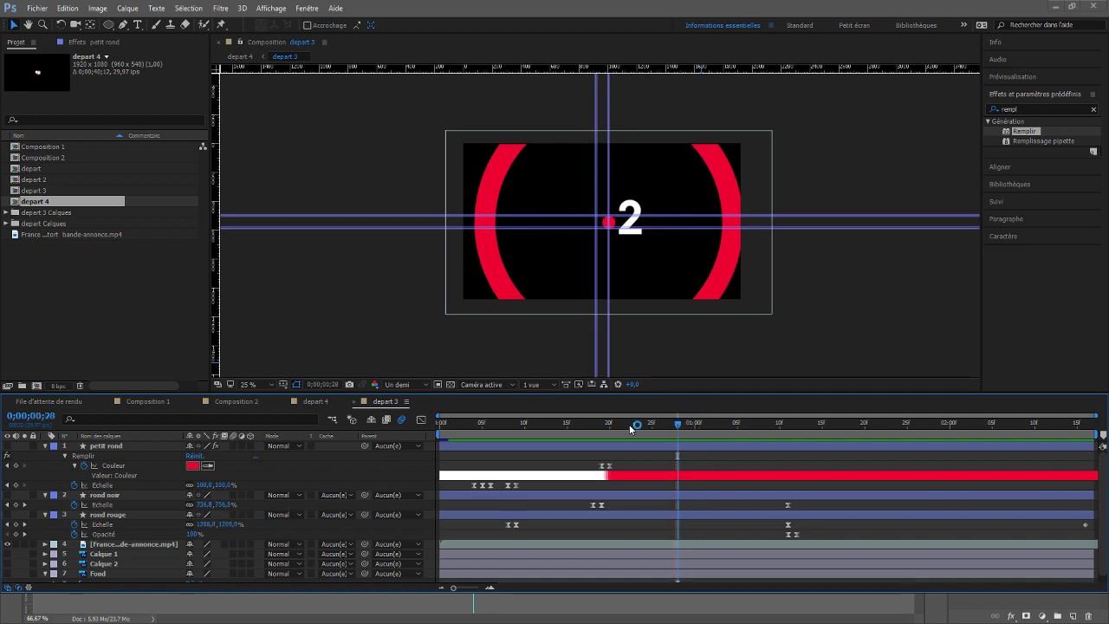
key(Page_Up)
key(Page_Up)
key(Page_Up)
key(Page_Up)
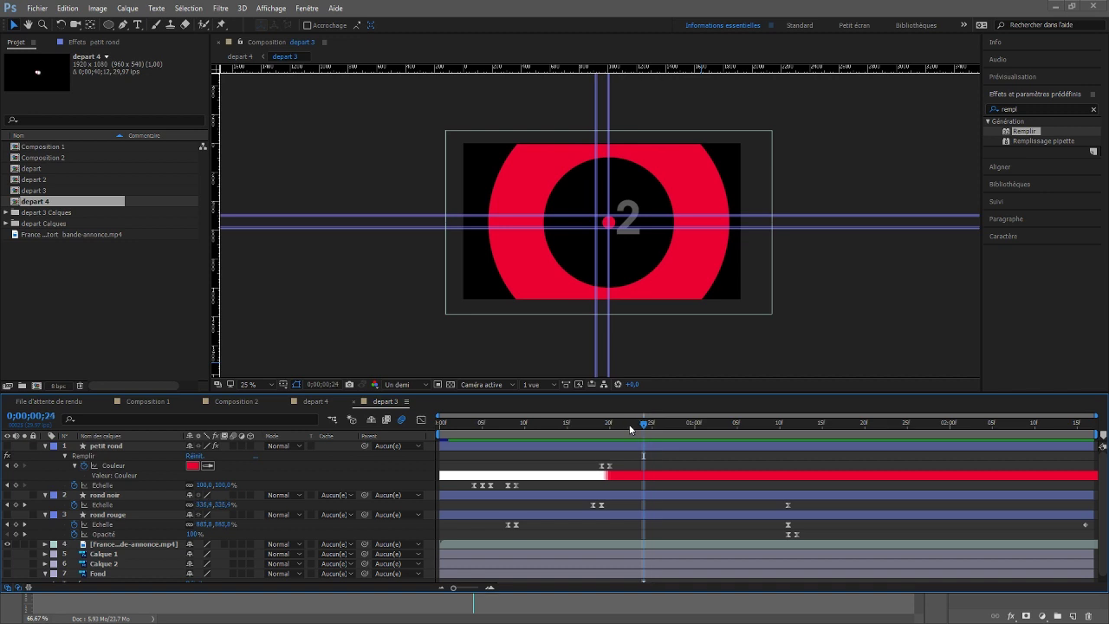
key(Page_Up)
key(Page_Up)
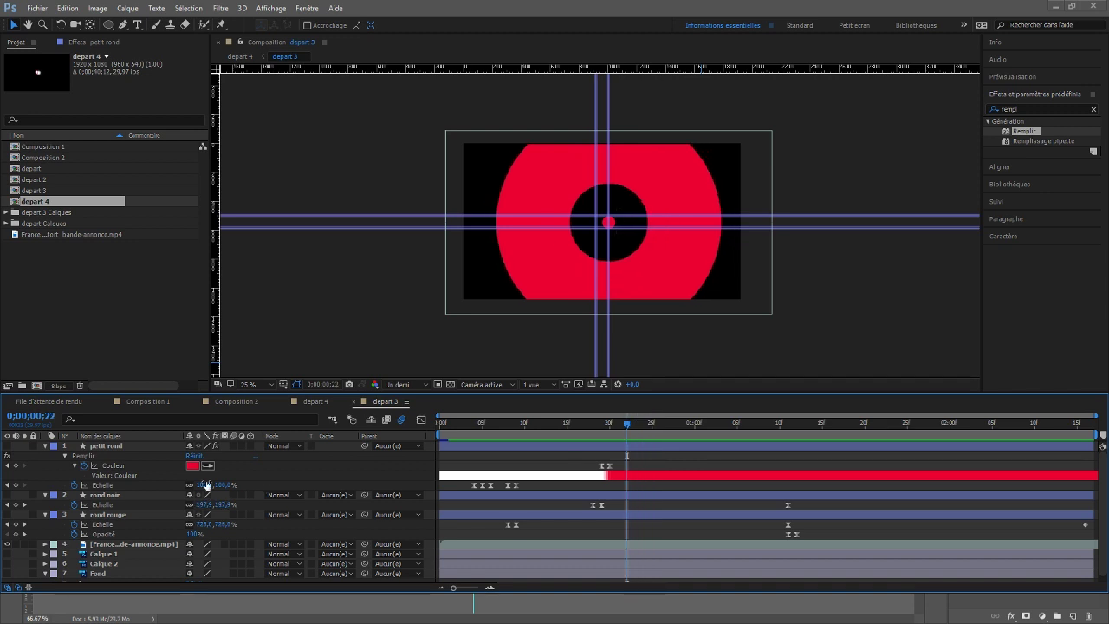
Make the petit rond, rond noir and rond rouge layers visible again and hide the reference video layer
click(6, 446)
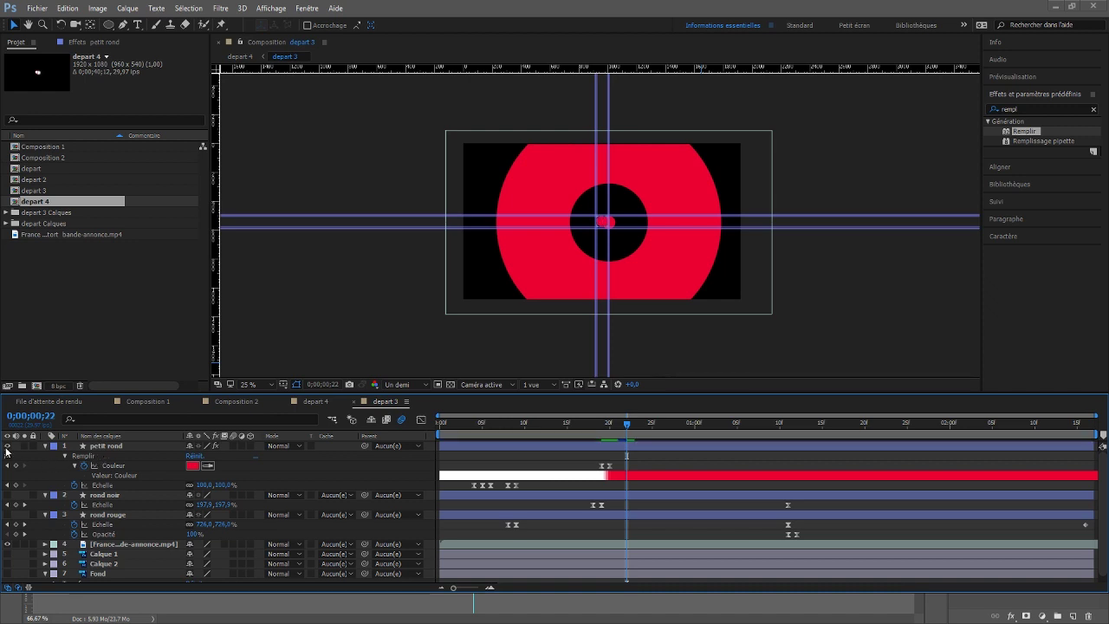
click(7, 495)
click(7, 545)
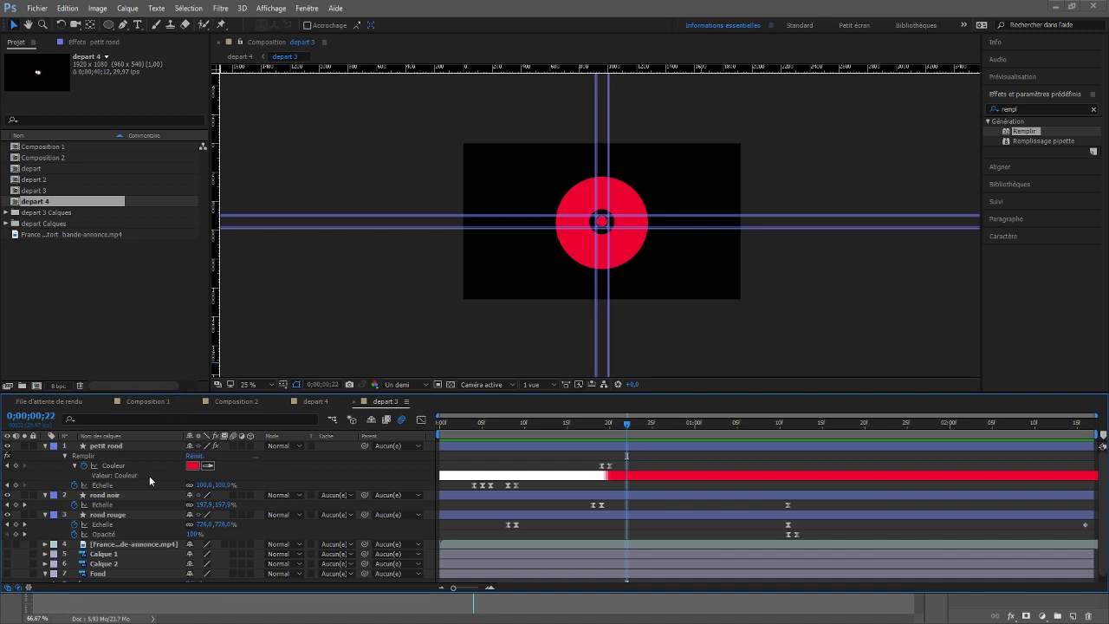
Create a white text layer reading "SF" near the small circle and enlarge its font size to about 164 px
click(137, 25)
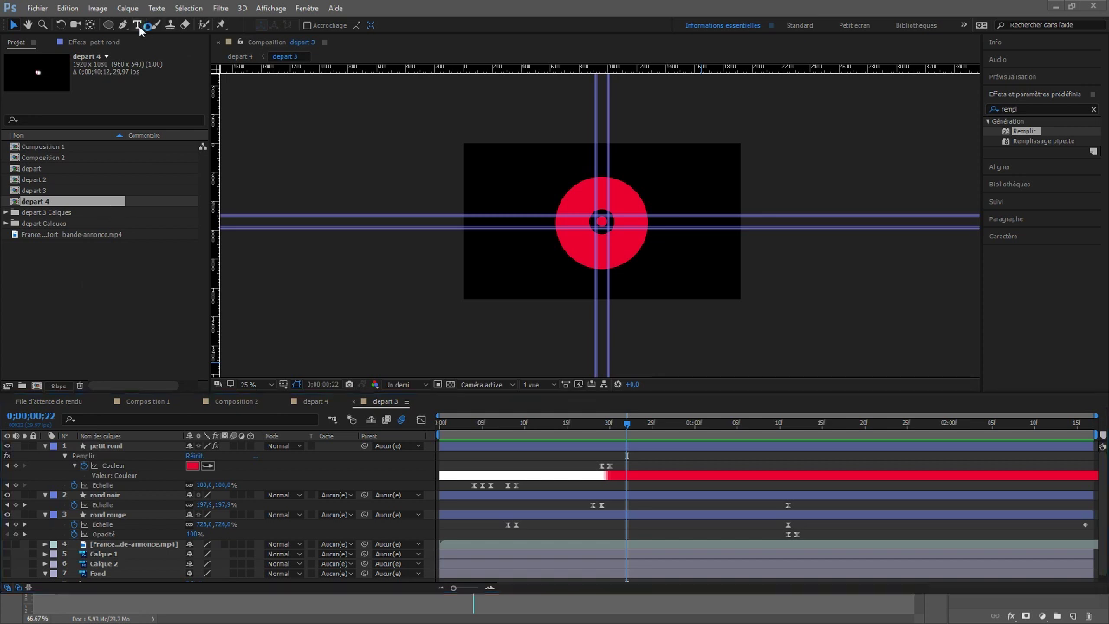
click(618, 233)
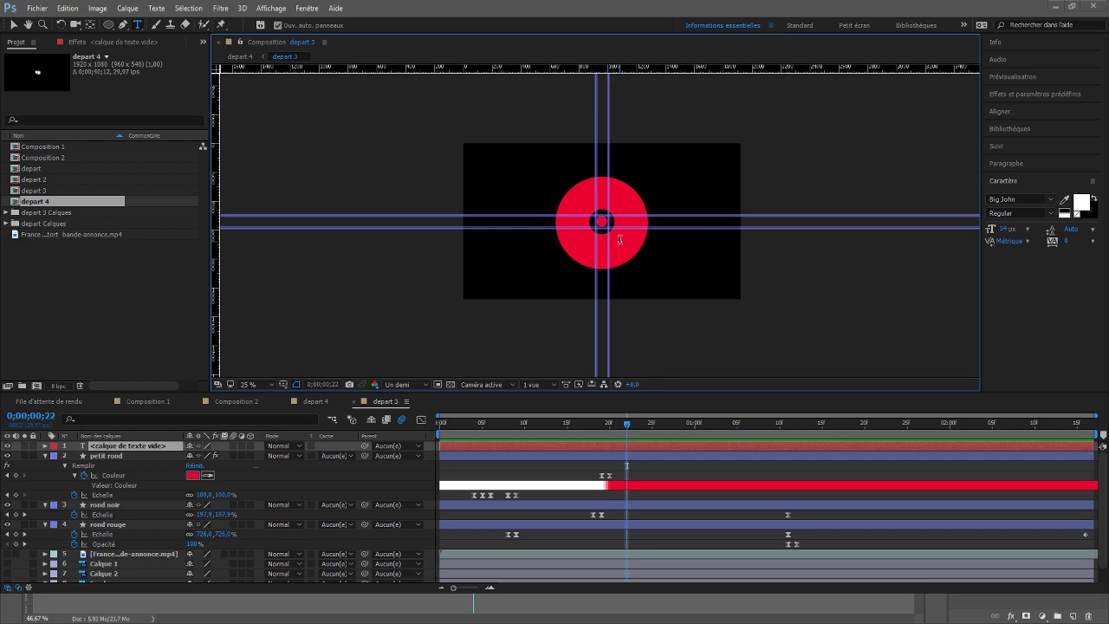
text(S)
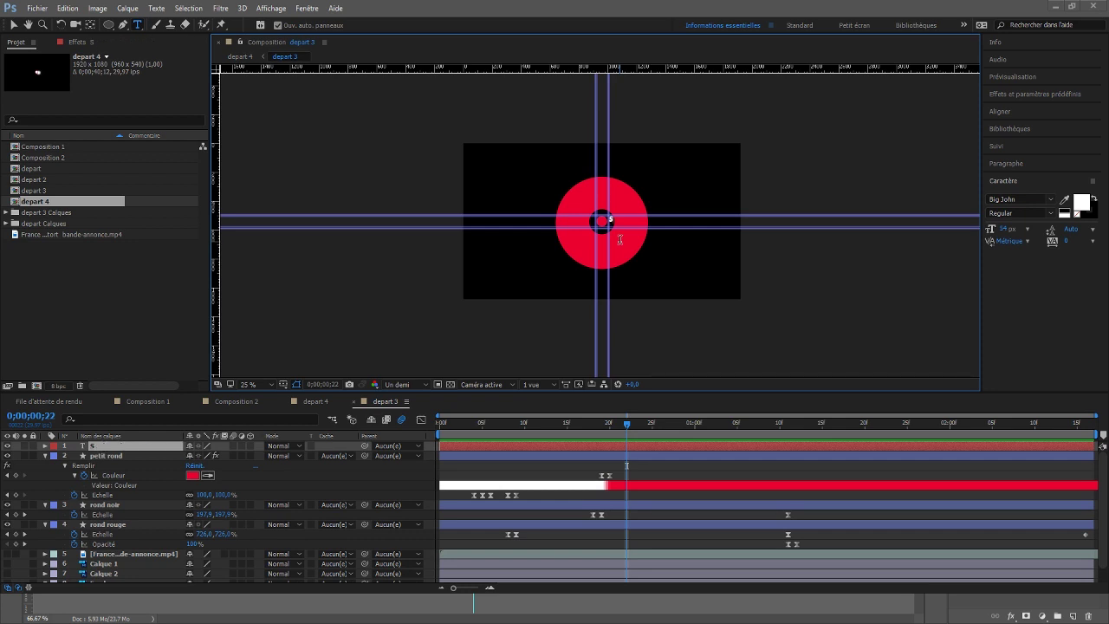
text(F)
click(613, 220)
drag(1005, 230, 1046, 240)
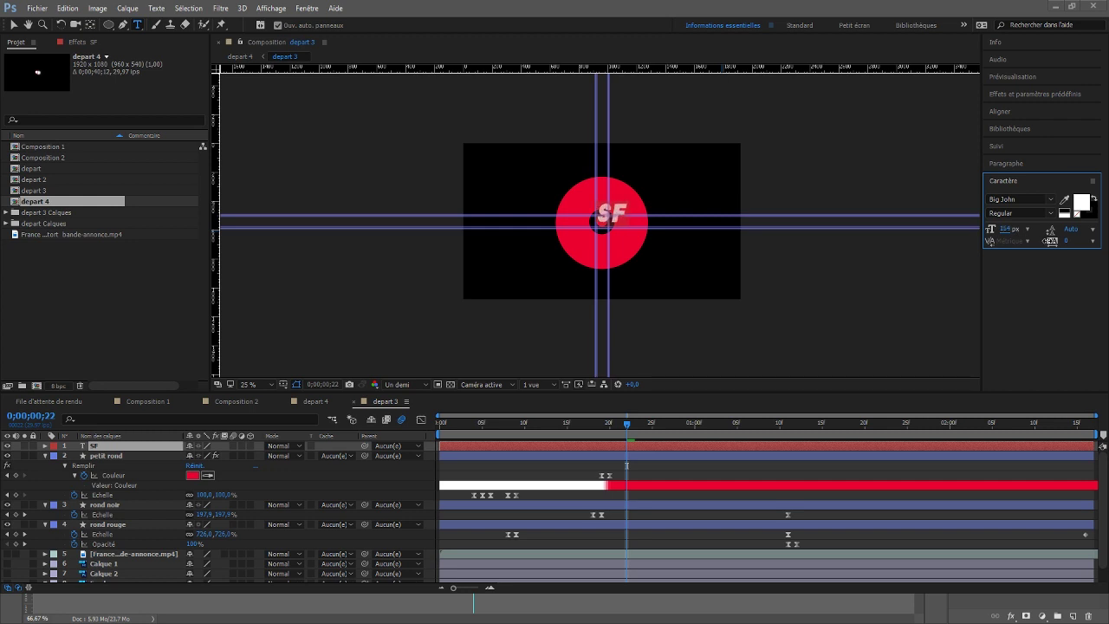
Place the SF text just to the right of the small circle, nudge it vertically into alignment with the circle, and deselect it
click(14, 26)
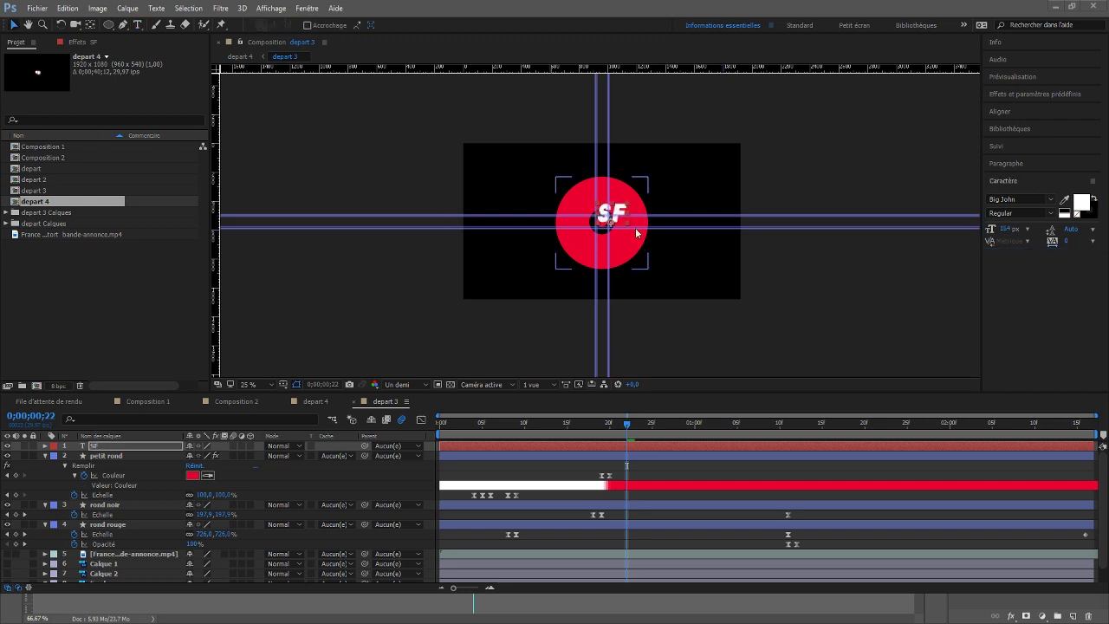
drag(613, 219, 633, 222)
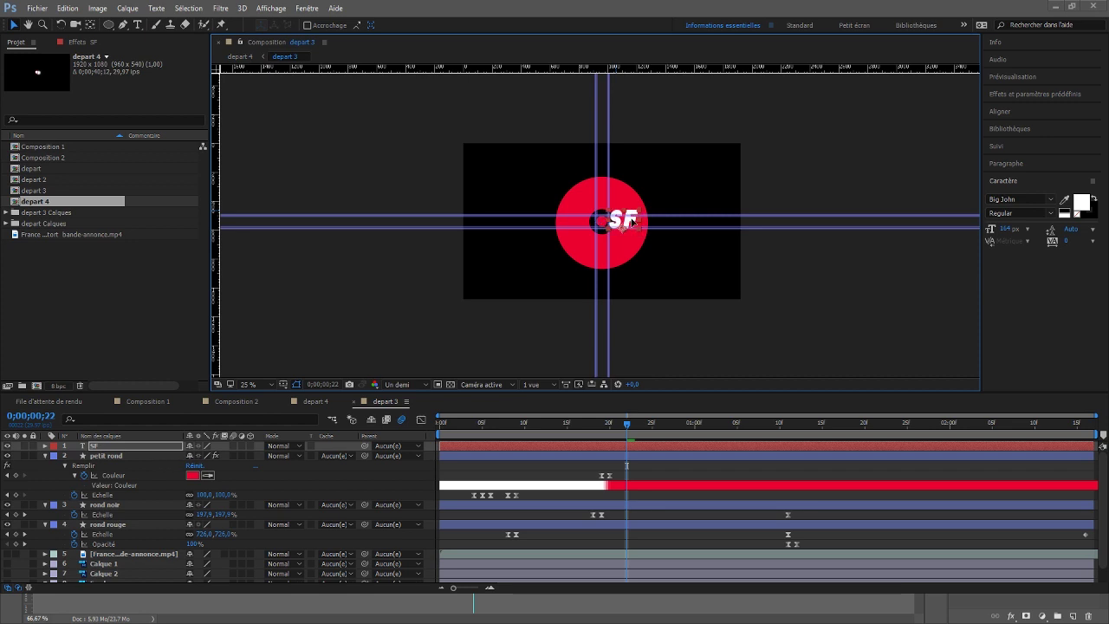
click(848, 338)
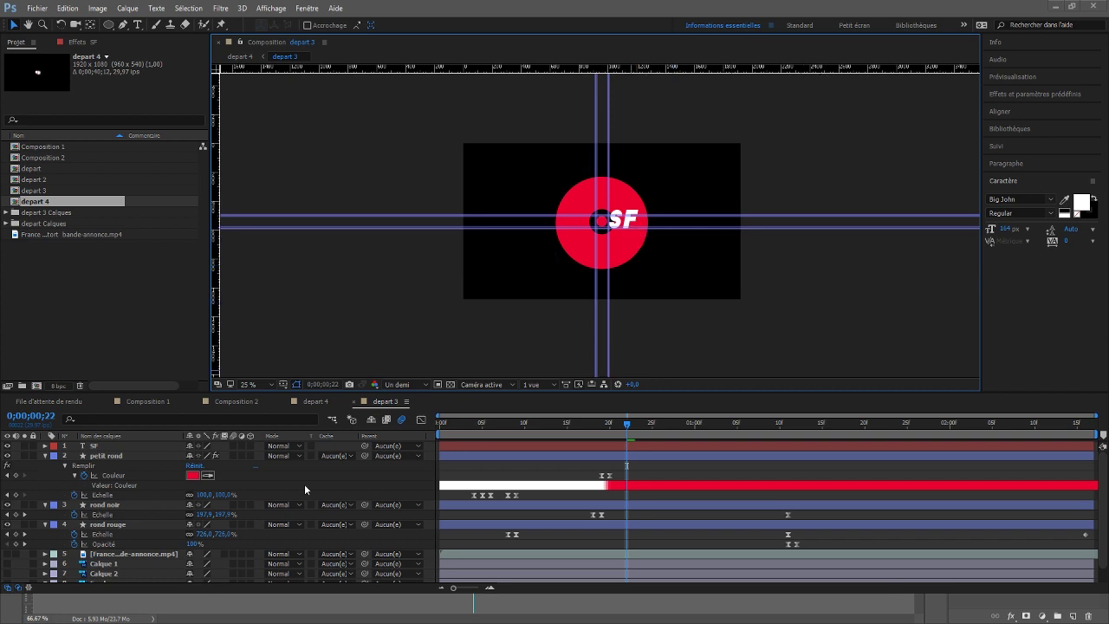
click(103, 447)
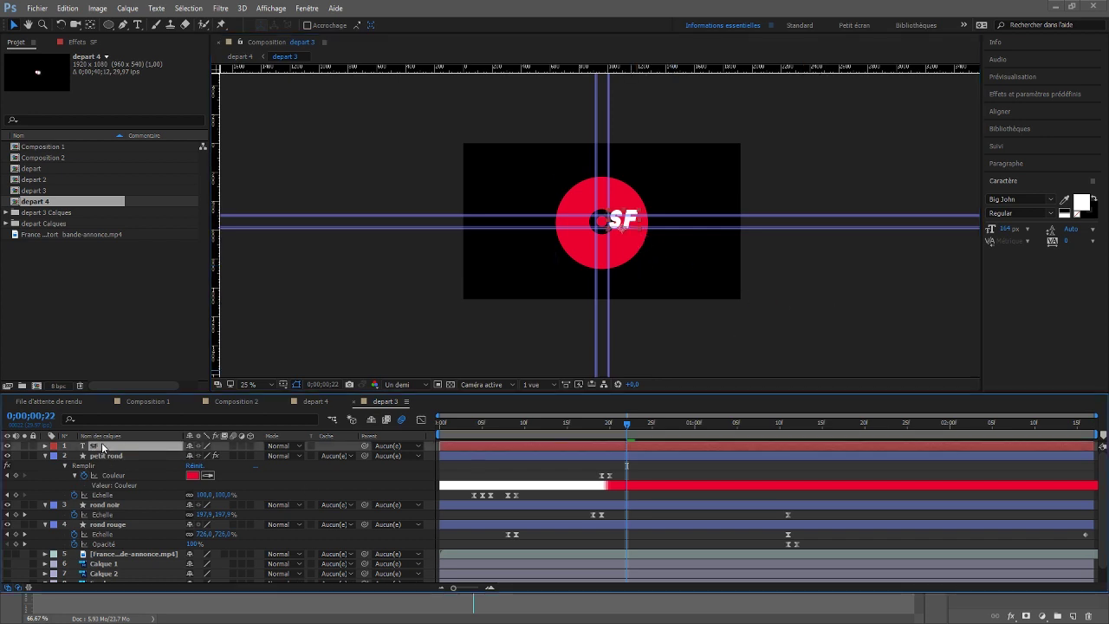
key(Return)
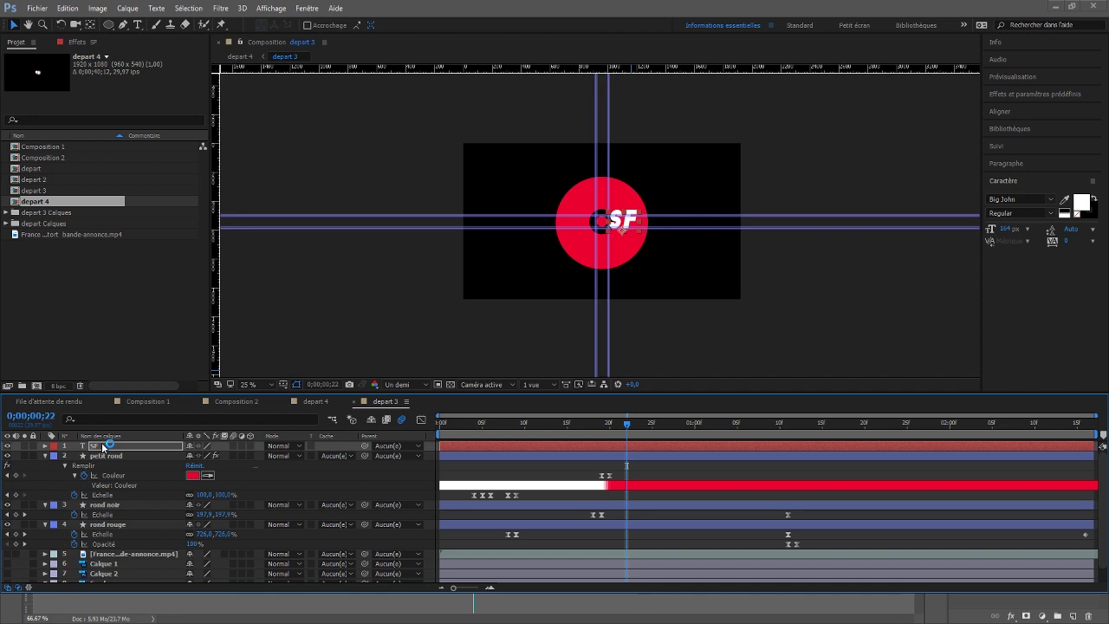
key(Down)
key(Down)
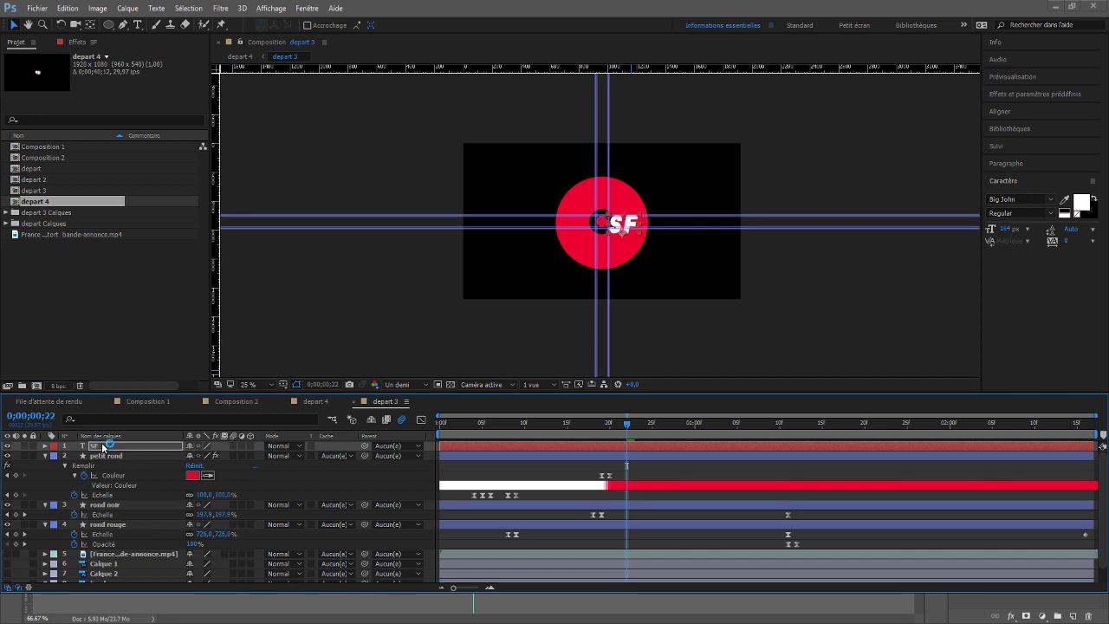
key(Up)
key(Up)
key(Up)
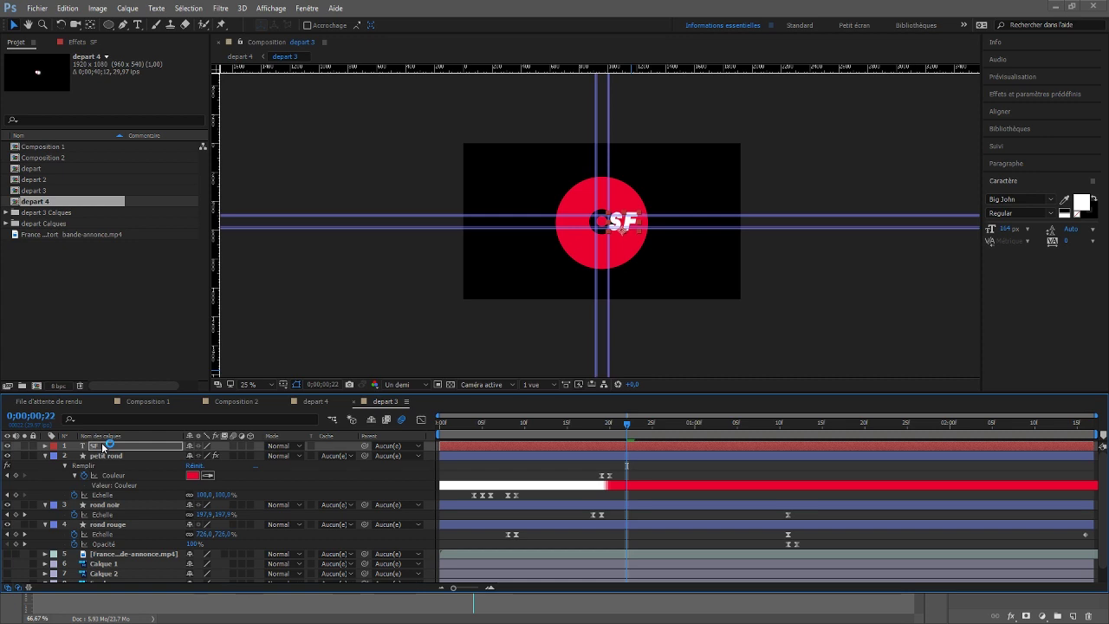
click(848, 324)
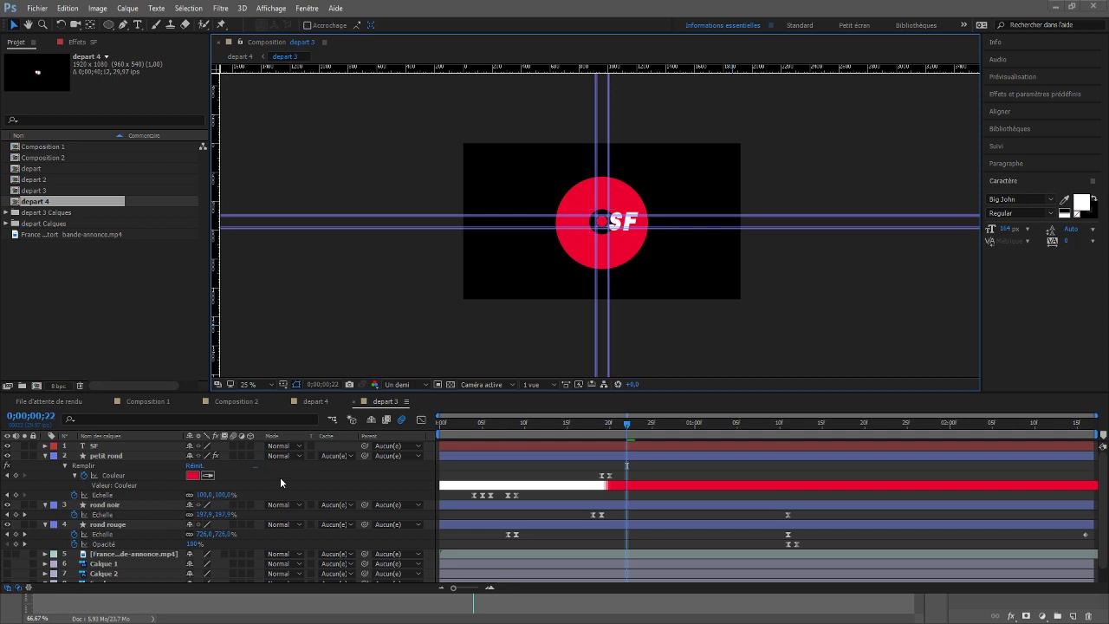
Reveal the SF layer's position, scale and opacity and enable keyframing for all three at 0;00;00;22
click(97, 445)
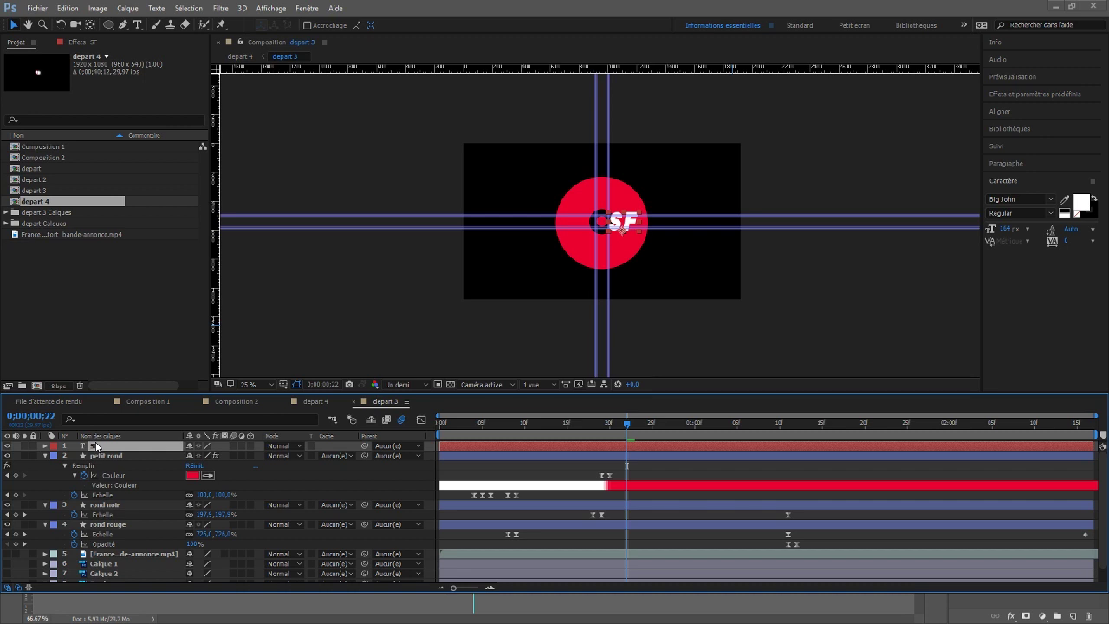
key(p)
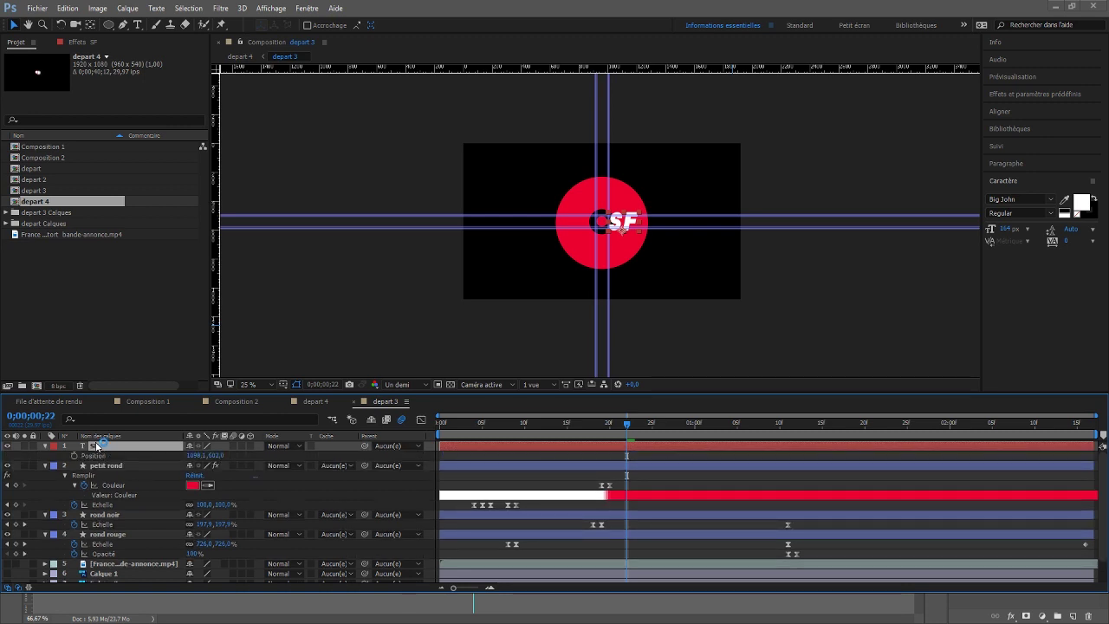
key(shift+s)
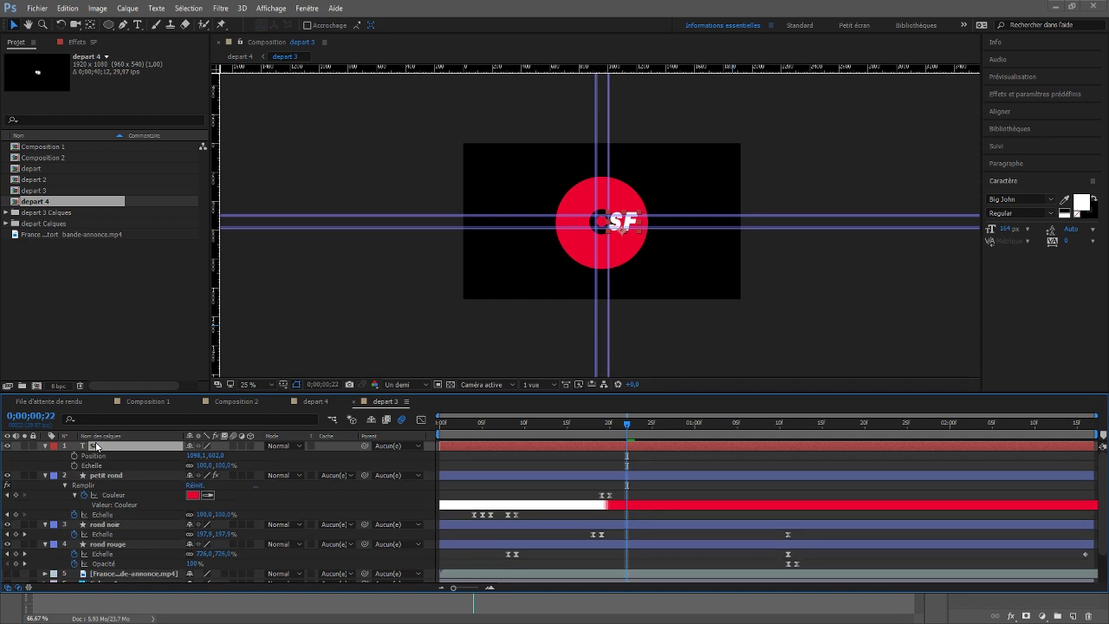
key(shift+t)
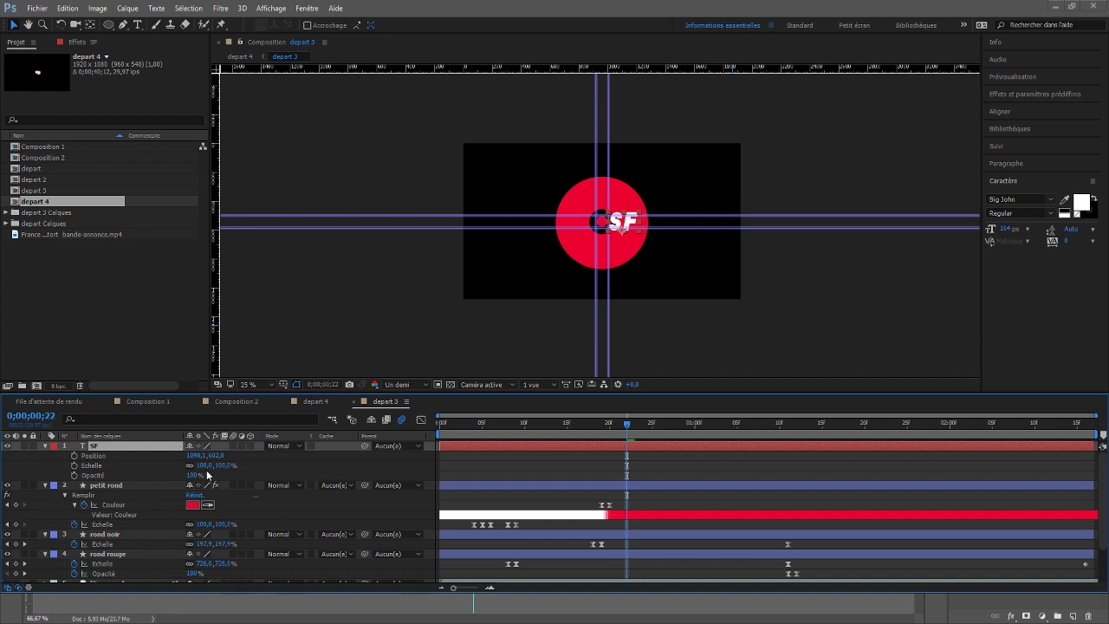
drag(75, 475, 83, 443)
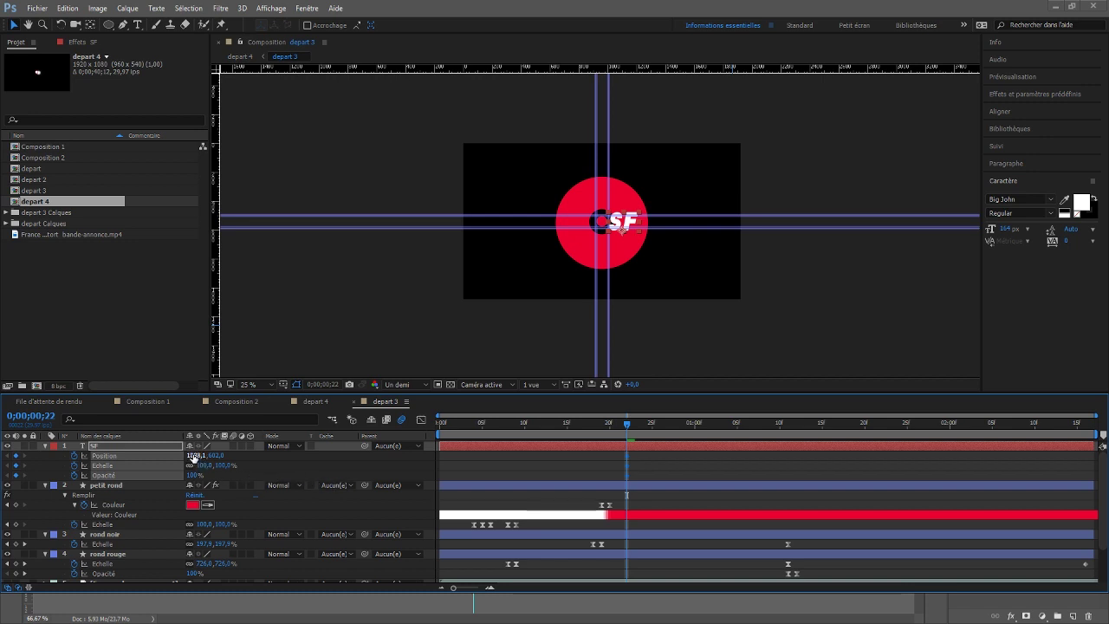
Set the SF layer's starting keyframes to 96% scale and 0% opacity
drag(202, 468, 199, 466)
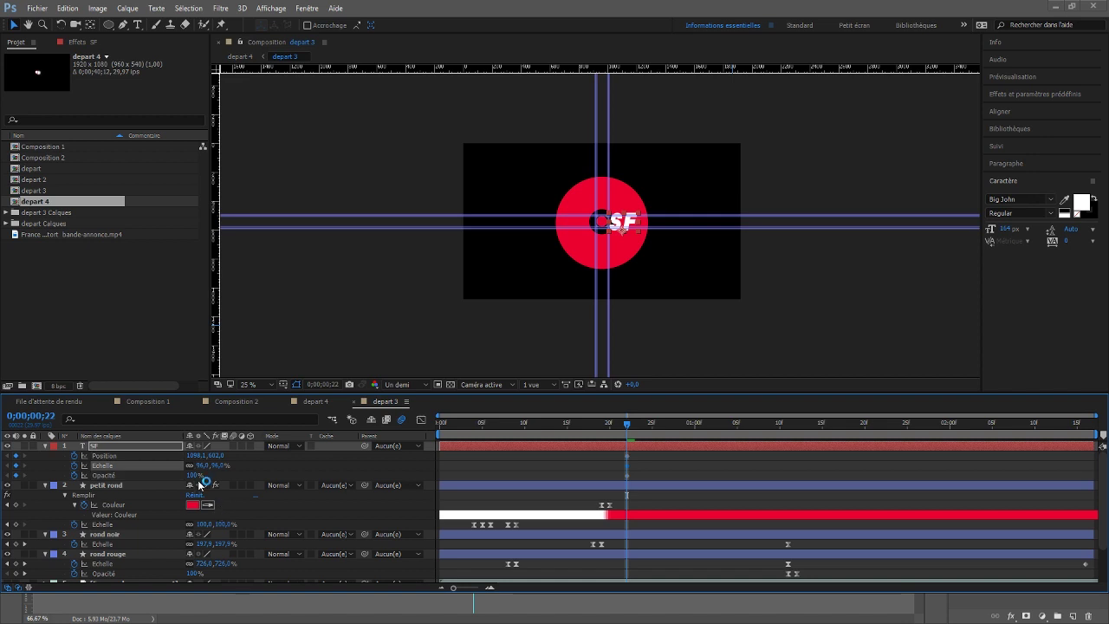
click(195, 475)
text(0)
key(Return)
At 0;00;00;26, keyframe the SF layer at 104% scale, 100% opacity and a horizontal position of 1115.1
key(Page_Down)
key(Page_Down)
key(Page_Down)
key(Page_Down)
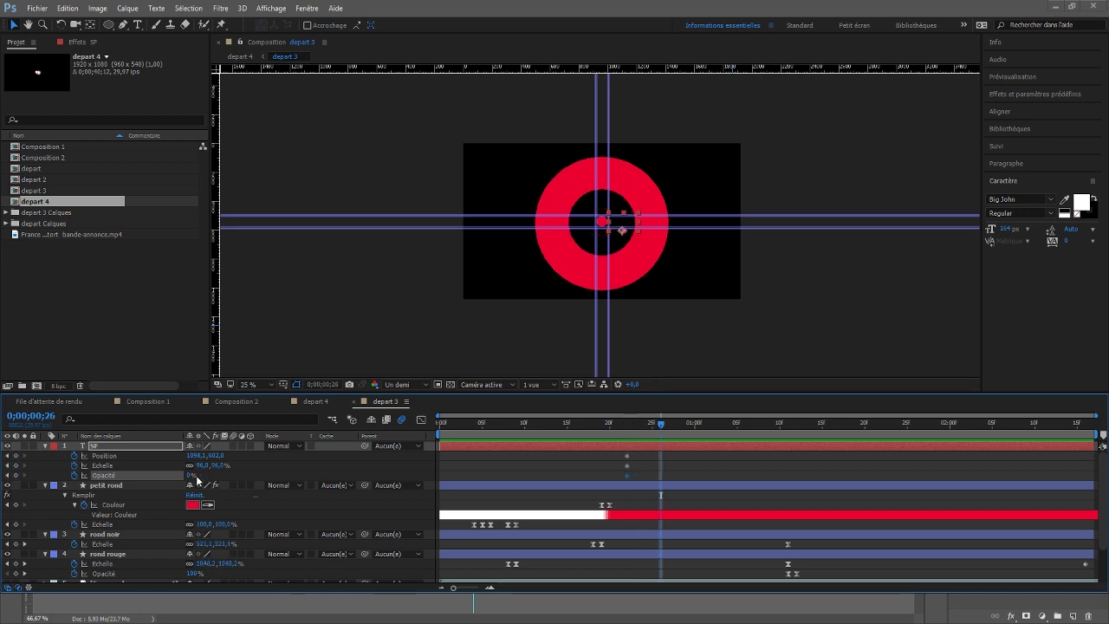
drag(201, 469, 195, 459)
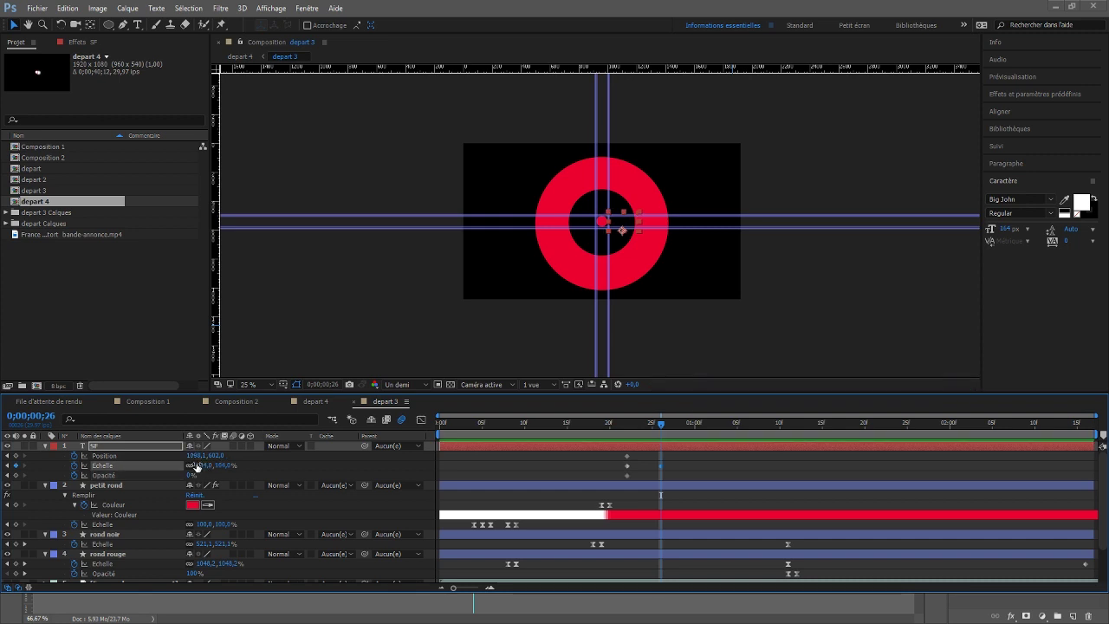
click(190, 475)
text(100)
key(Return)
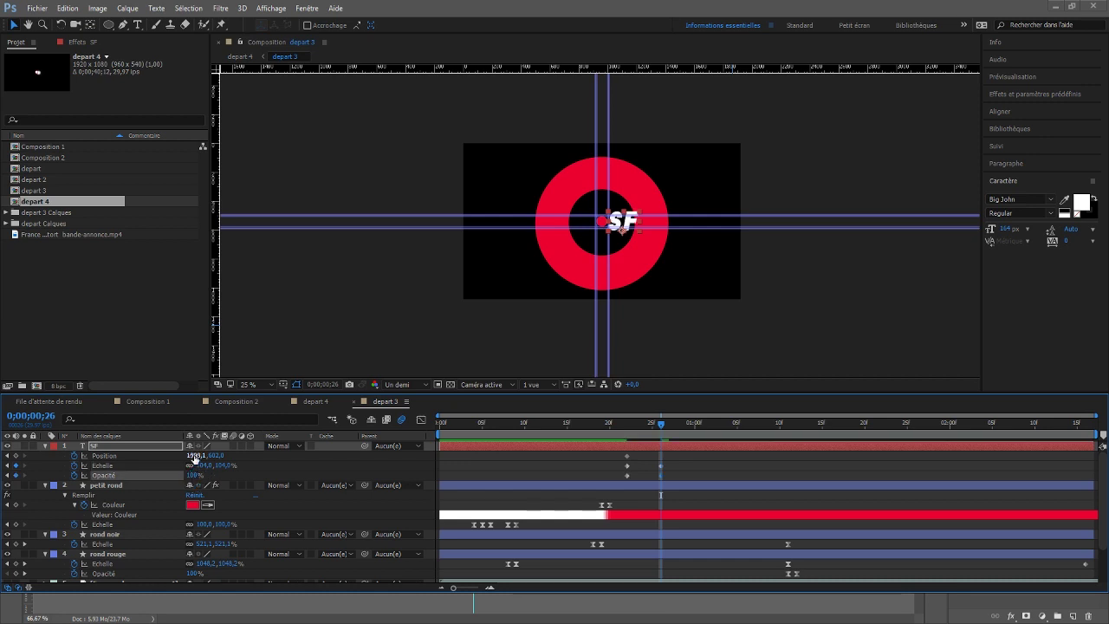
drag(196, 457, 205, 456)
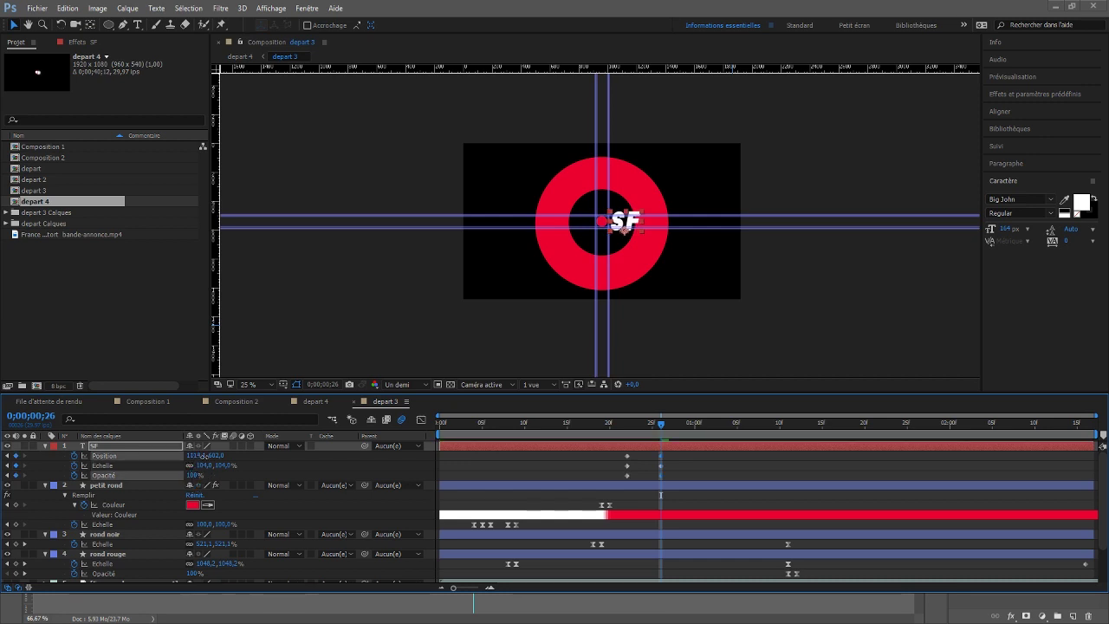
Apply easing to all of the SF layer's position, scale and opacity keyframes and preview the animation
click(680, 479)
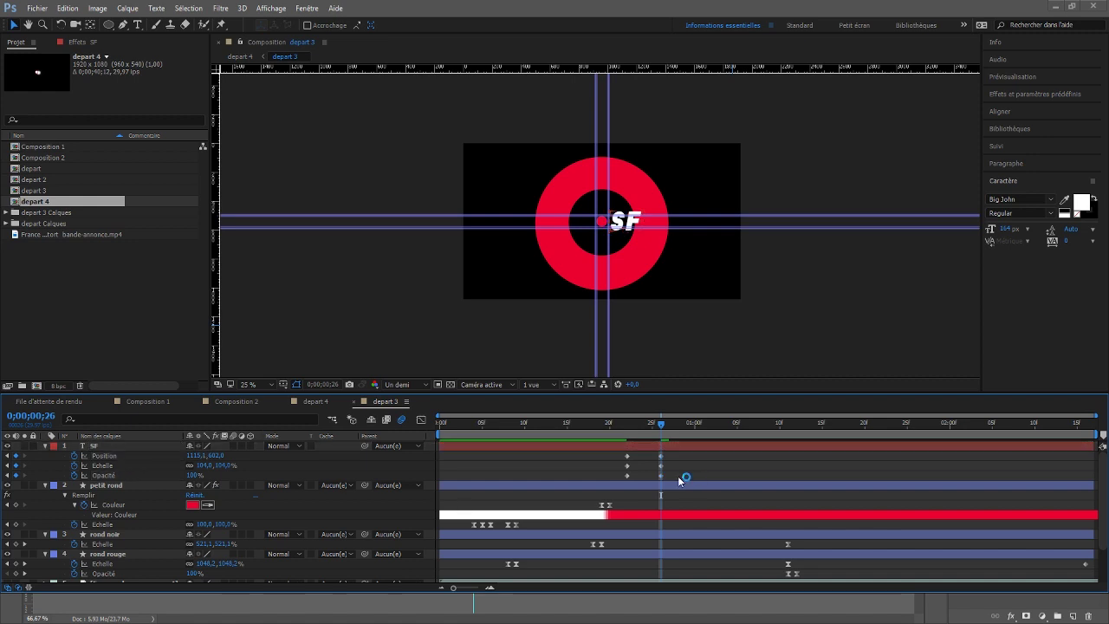
drag(678, 476, 604, 456)
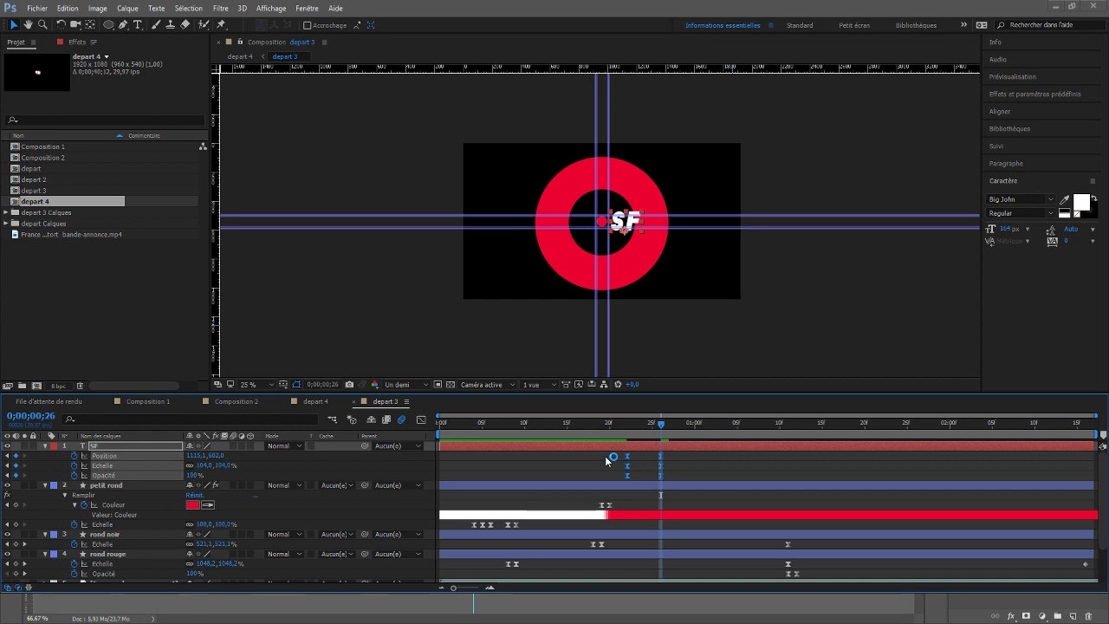
key(space)
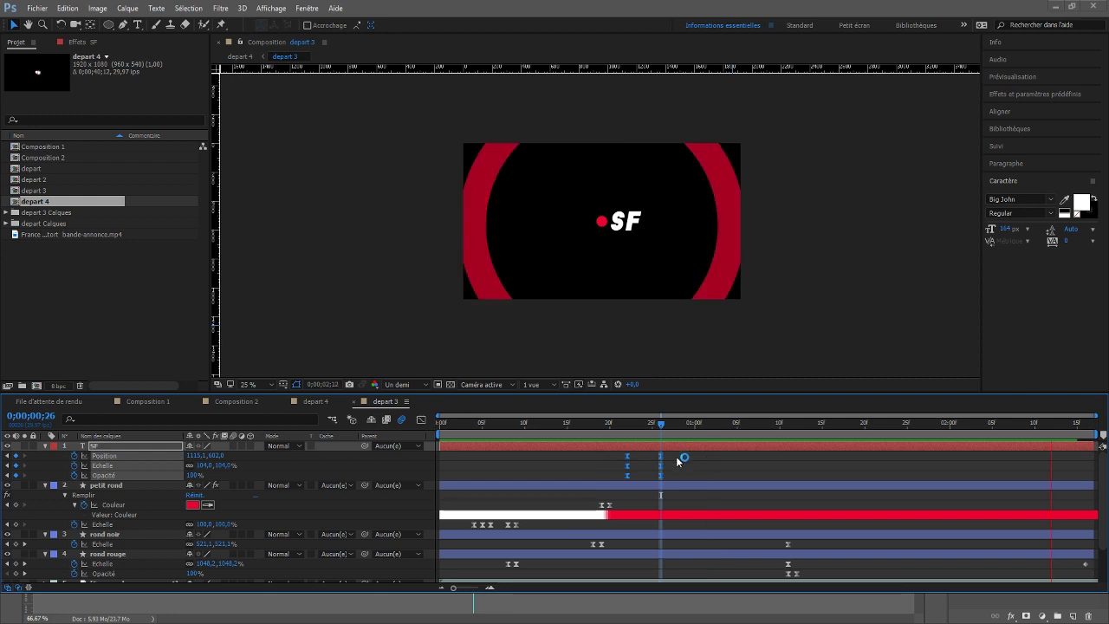
key(space)
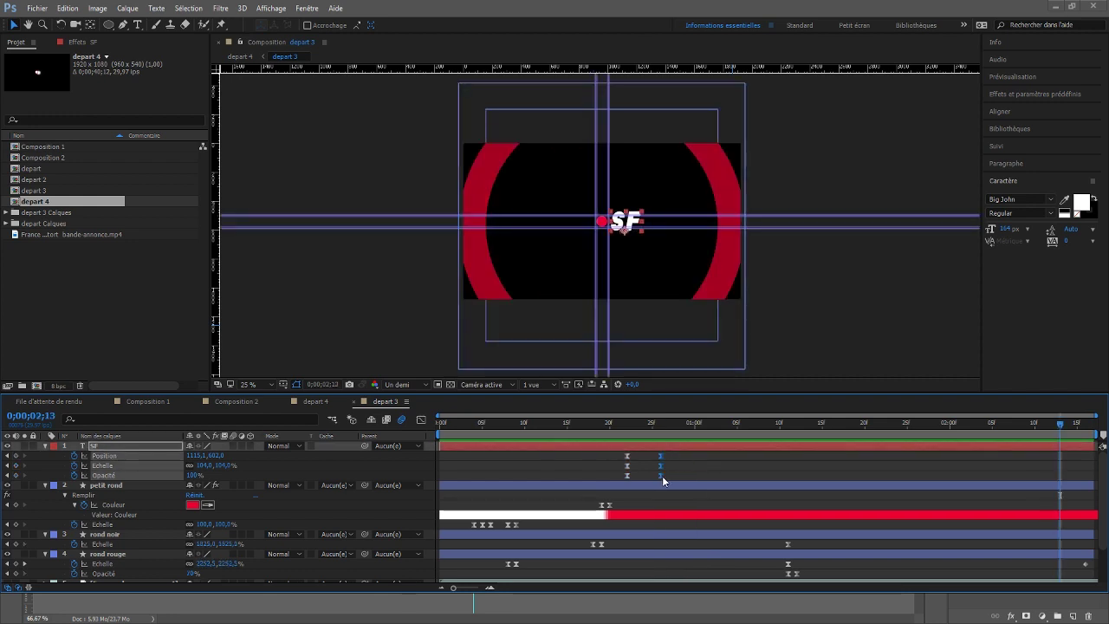
Slow the SF reveal by moving its ending position, scale and opacity keyframes to 0;00;01;05, and preview it
drag(662, 476, 693, 476)
key(space)
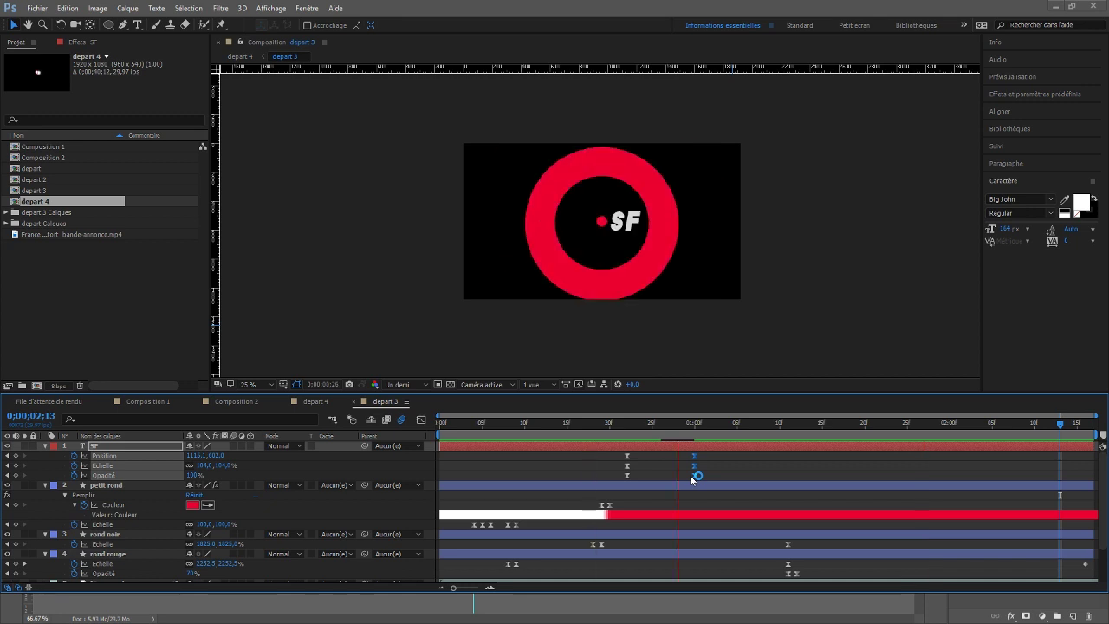
click(693, 458)
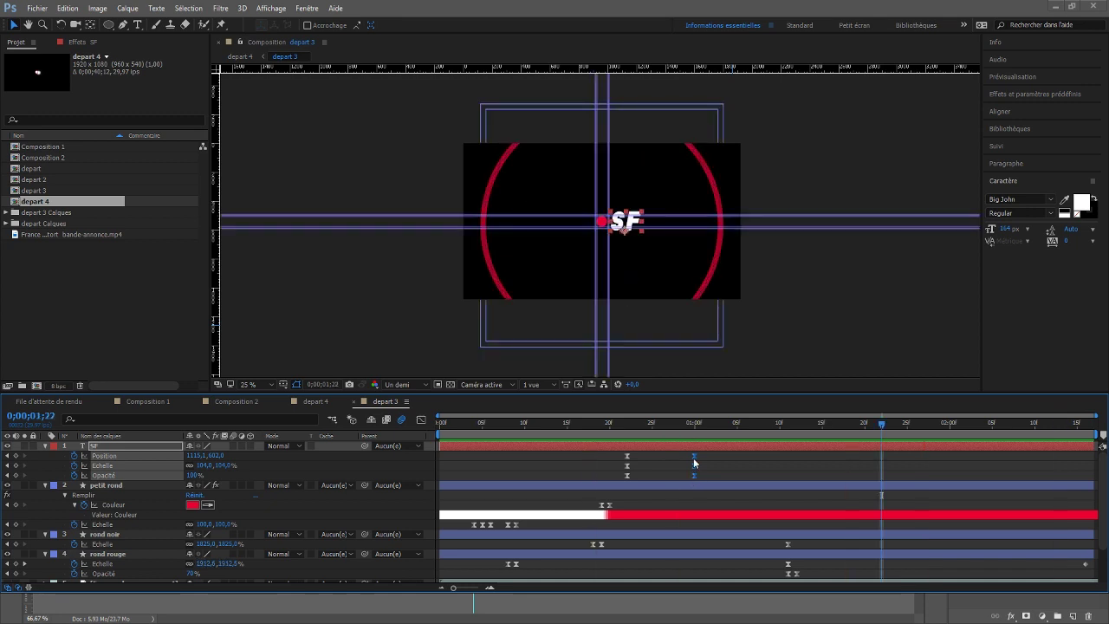
drag(694, 457, 737, 459)
key(space)
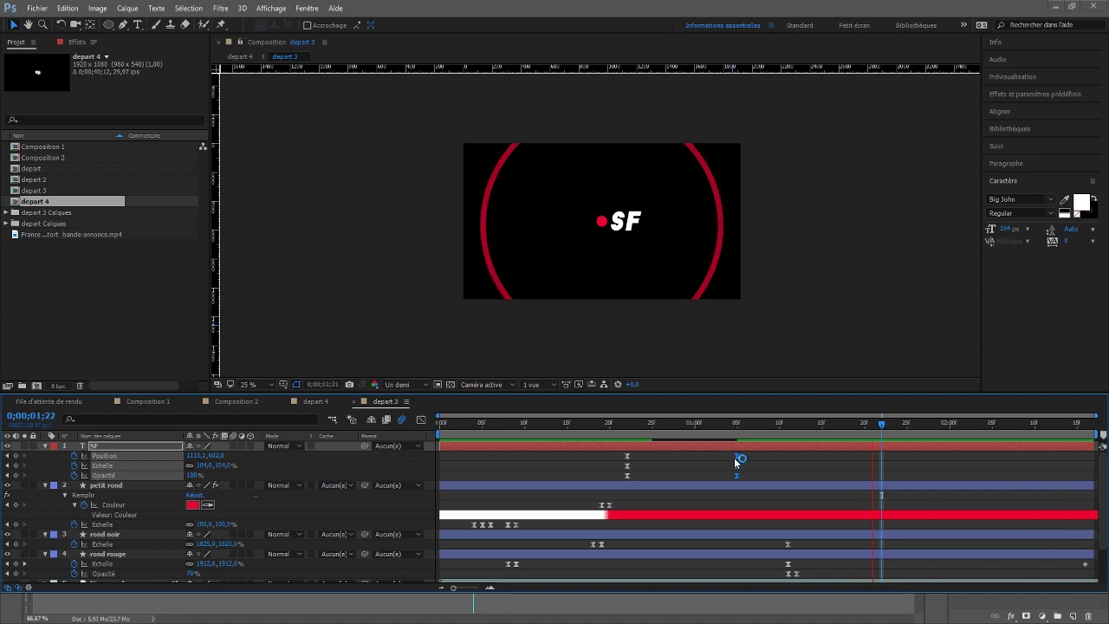
Duplicate the SF text layer
click(94, 447)
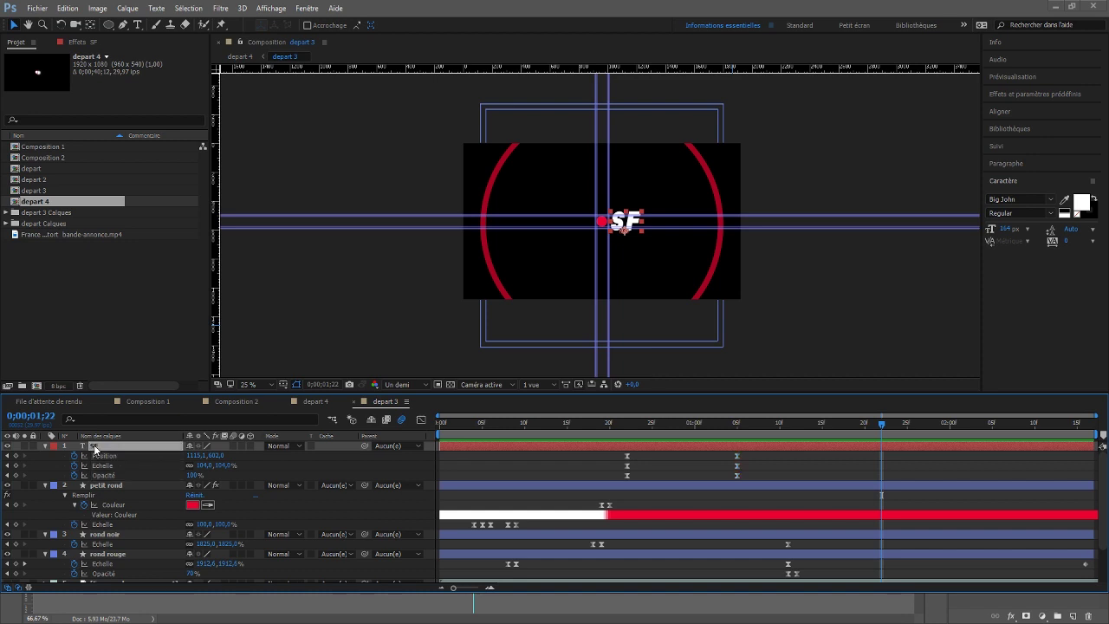
key(Return)
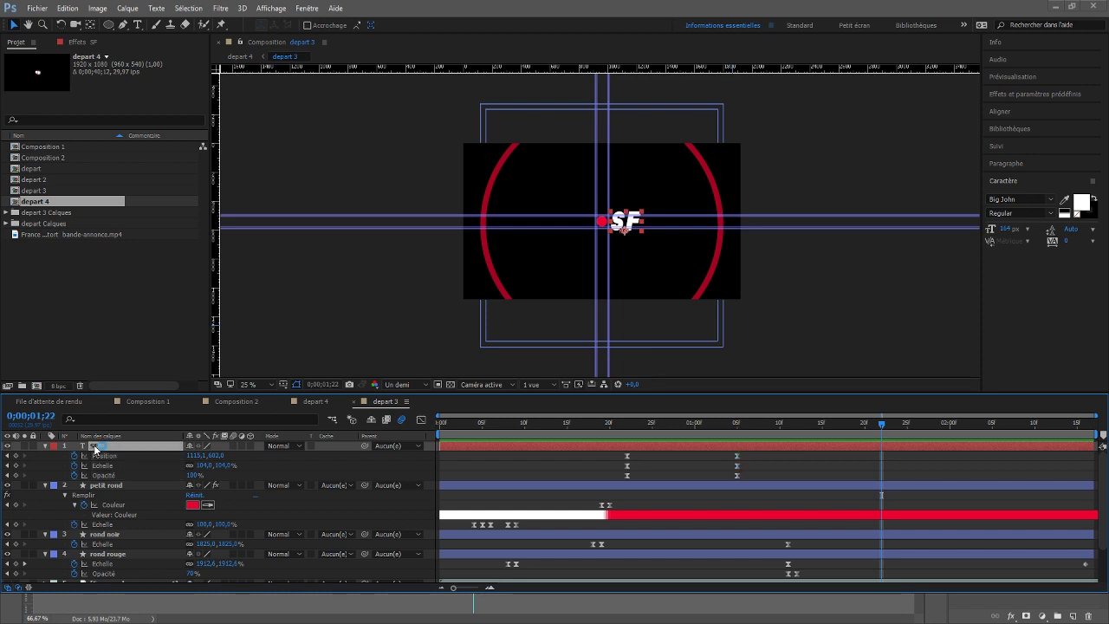
key(ctrl+d)
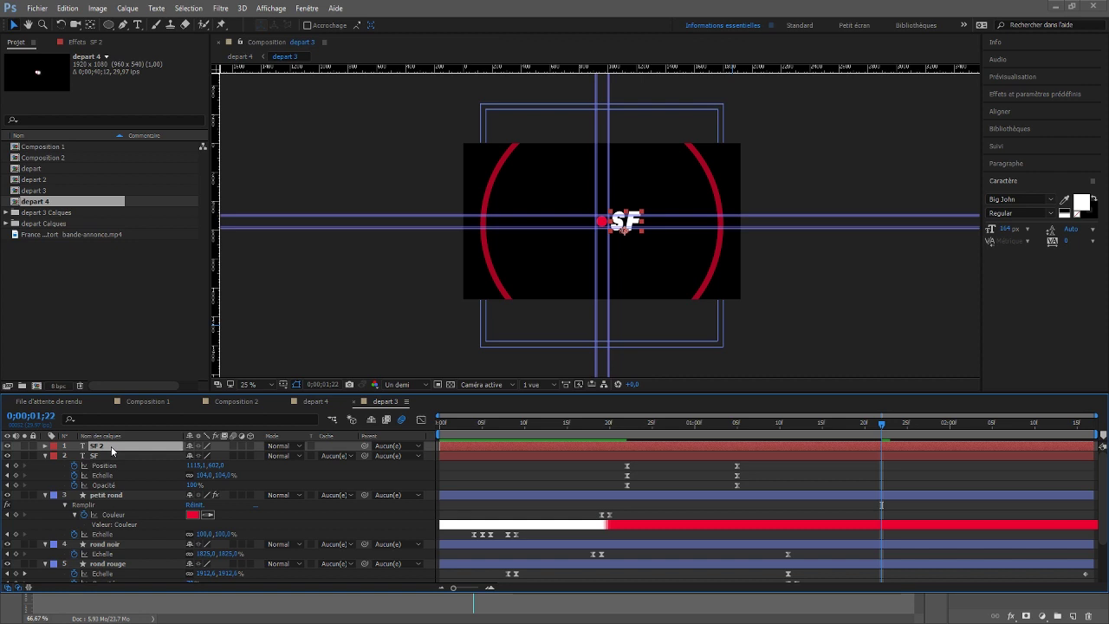
Try to place the duplicated SF text just to the right of the original
drag(636, 236, 666, 229)
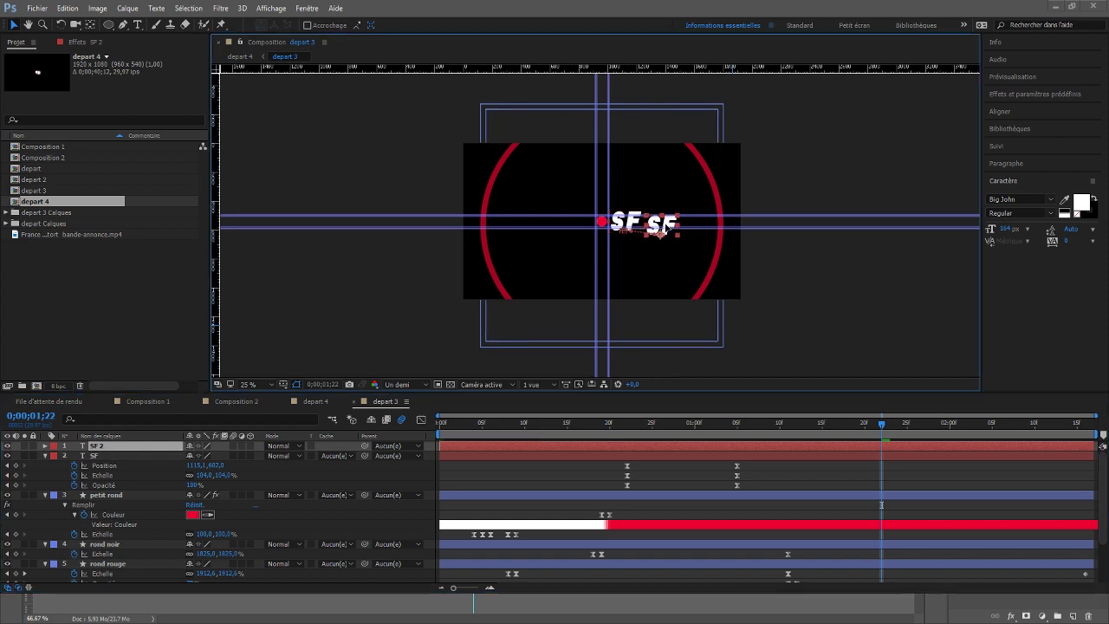
key(Return)
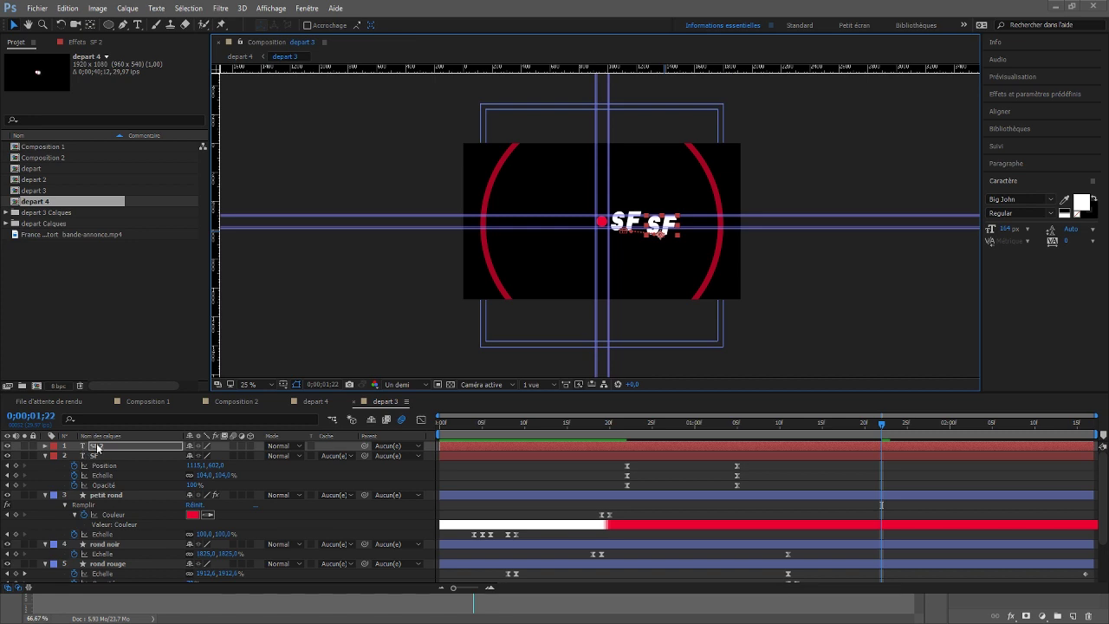
drag(777, 461, 612, 481)
click(110, 447)
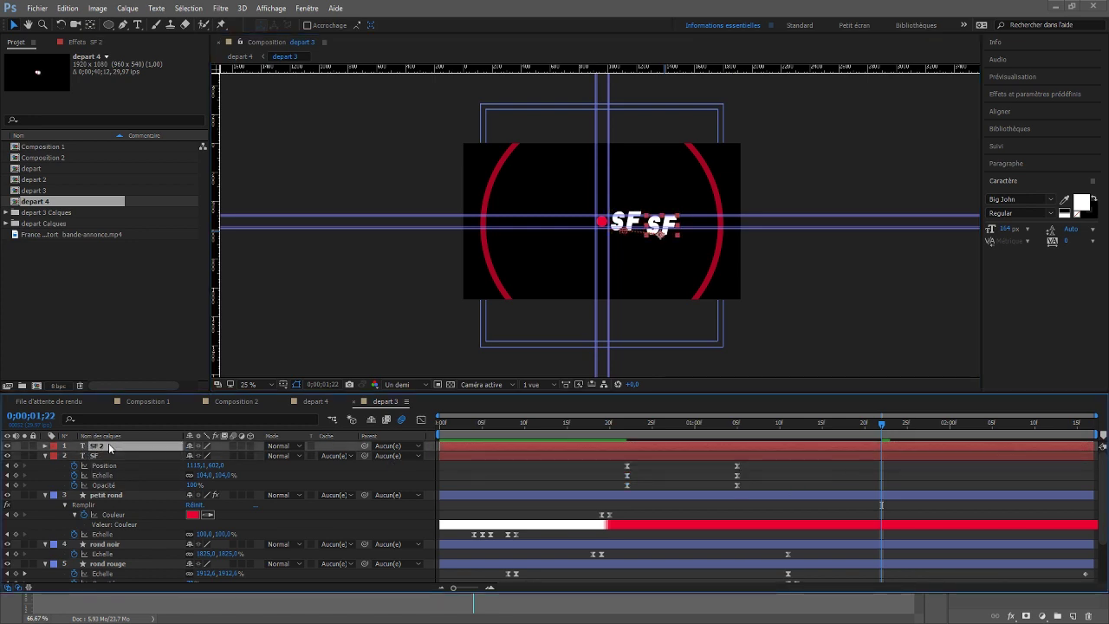
Reveal the duplicated layer's keyframes and delete its extra position keyframe at 0;00;01;22
key(u)
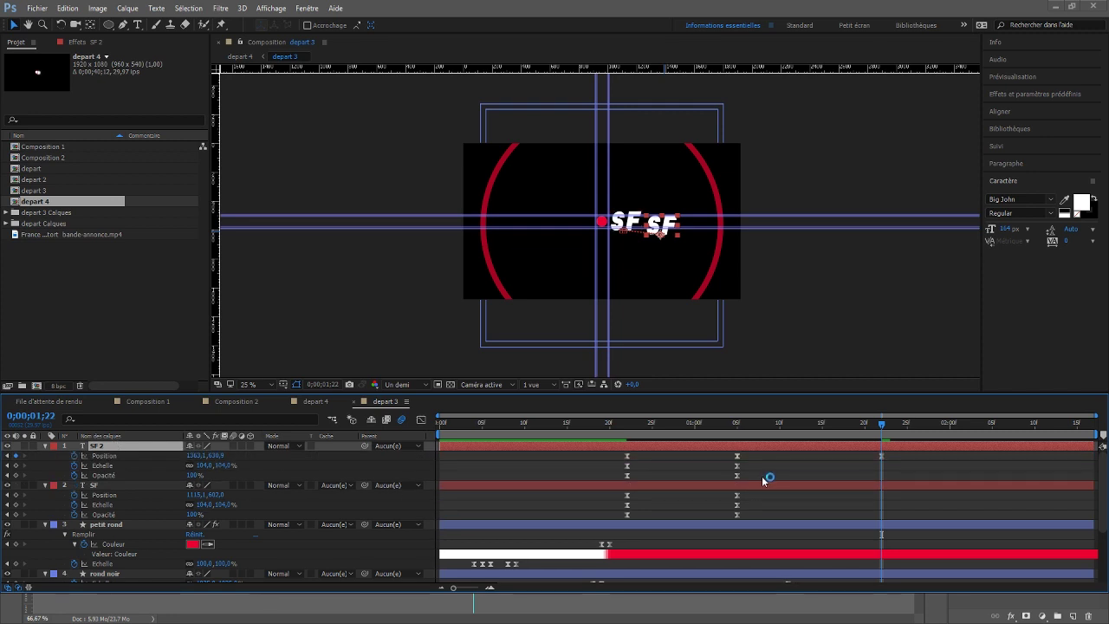
click(881, 455)
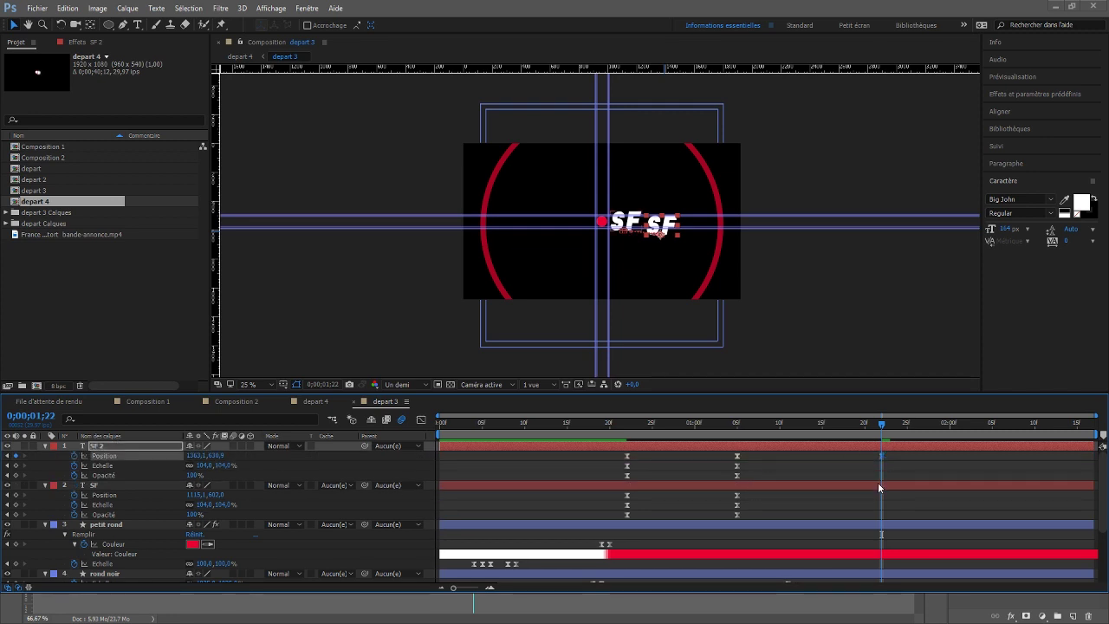
key(Delete)
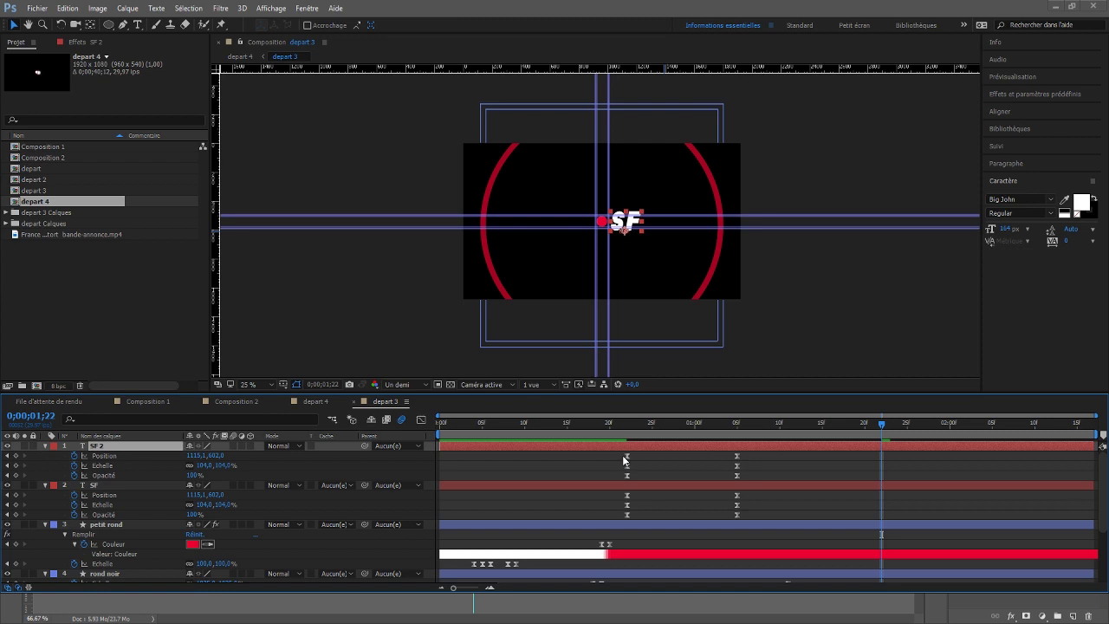
Shift all of the duplicate's keyframes to start at 0;00;01;19 and move its text to the right of the original SF
drag(622, 455, 758, 481)
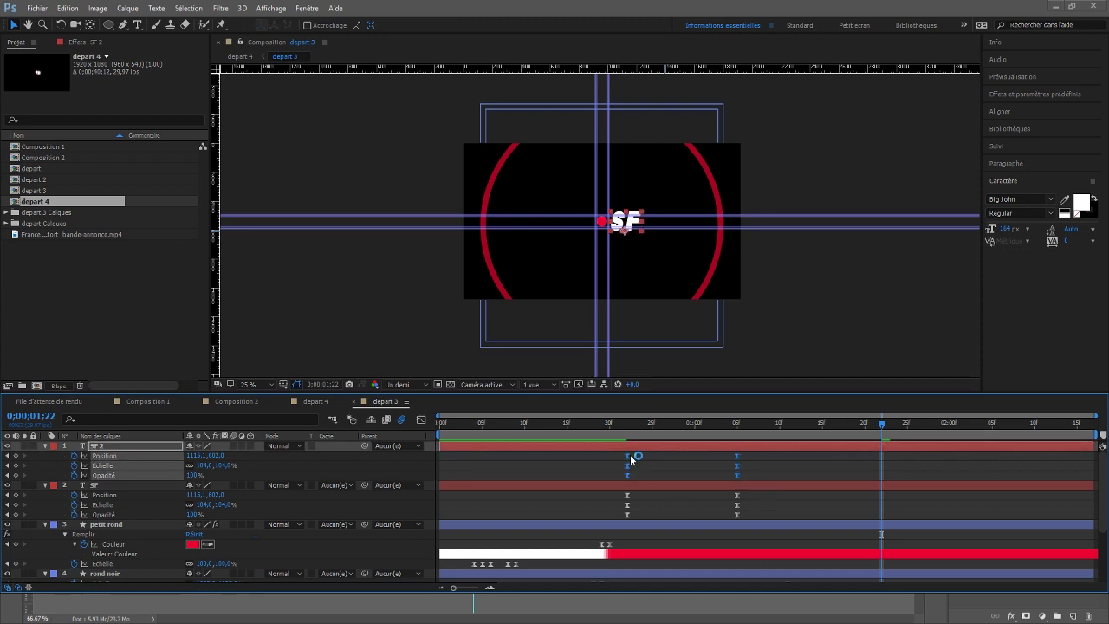
drag(627, 460, 858, 462)
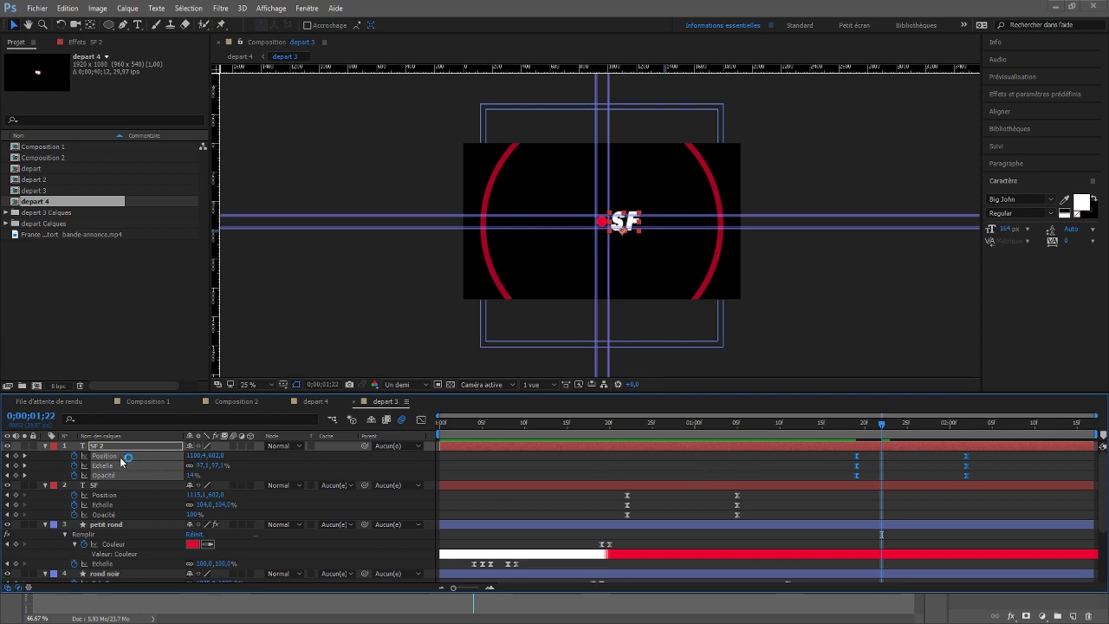
click(860, 428)
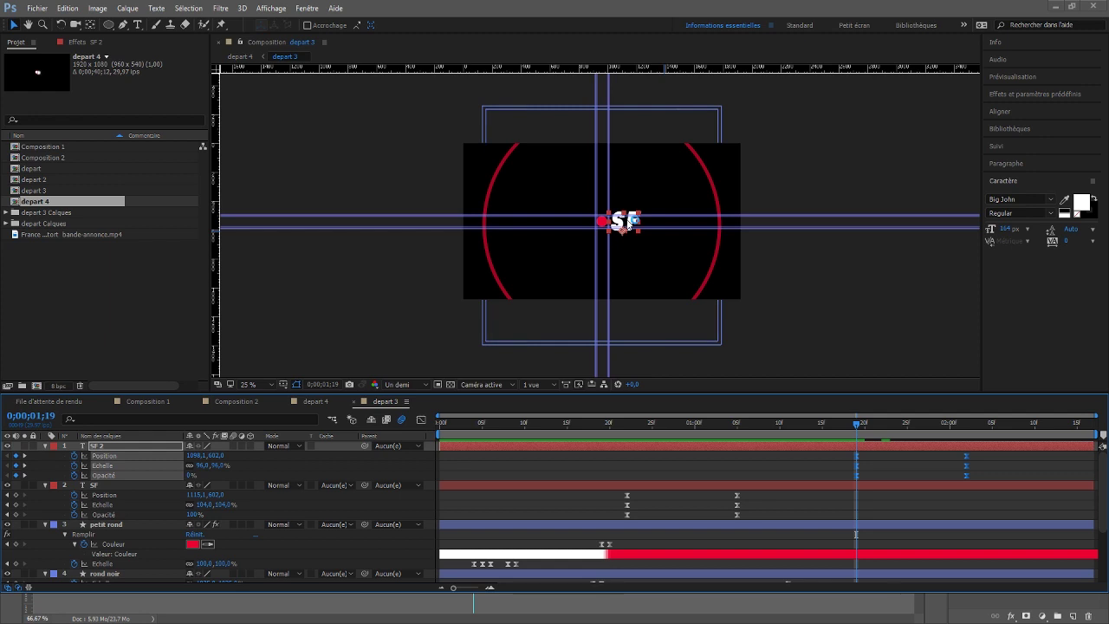
drag(630, 224, 657, 226)
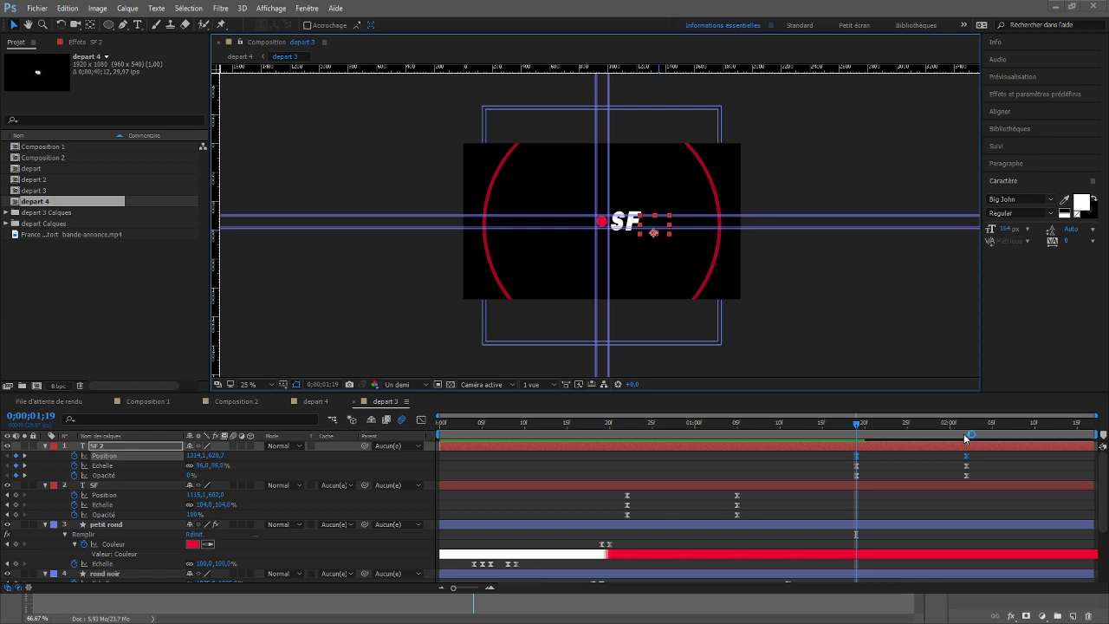
Replace the duplicated layer's text with "présente"
key(ctrl+t)
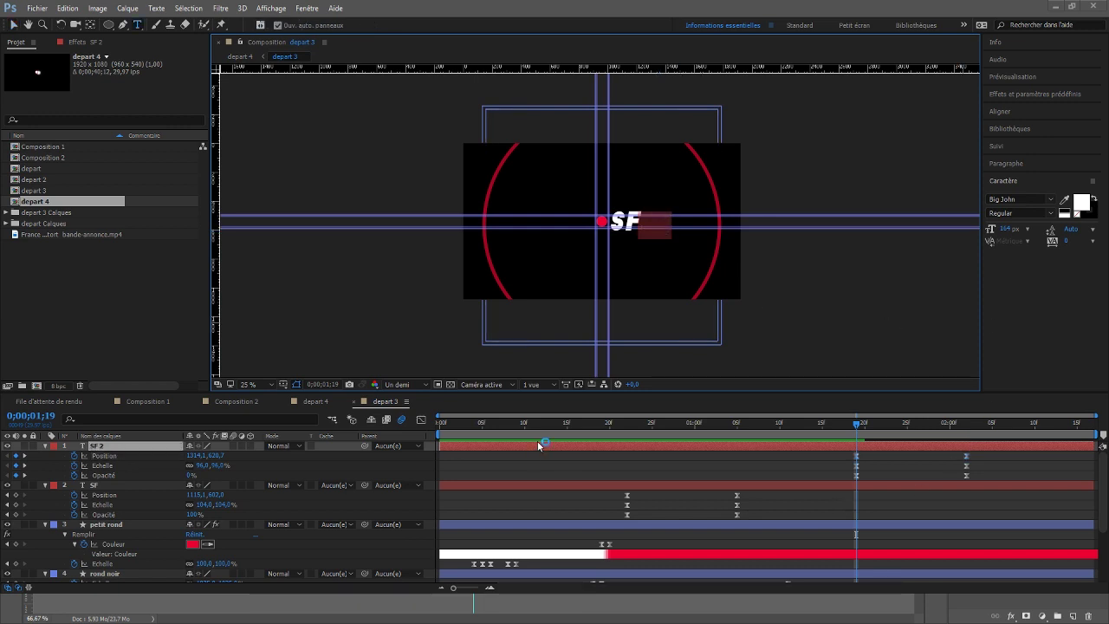
text(présente)
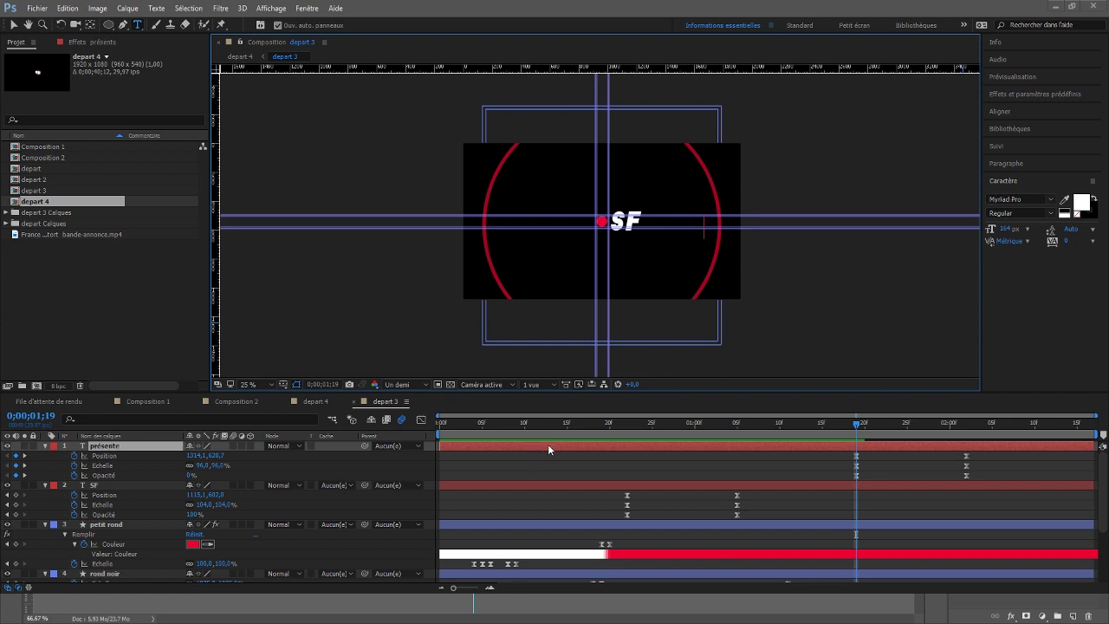
At 0;00;02;02, retype the "présente" text without its accent as "presente"
click(967, 424)
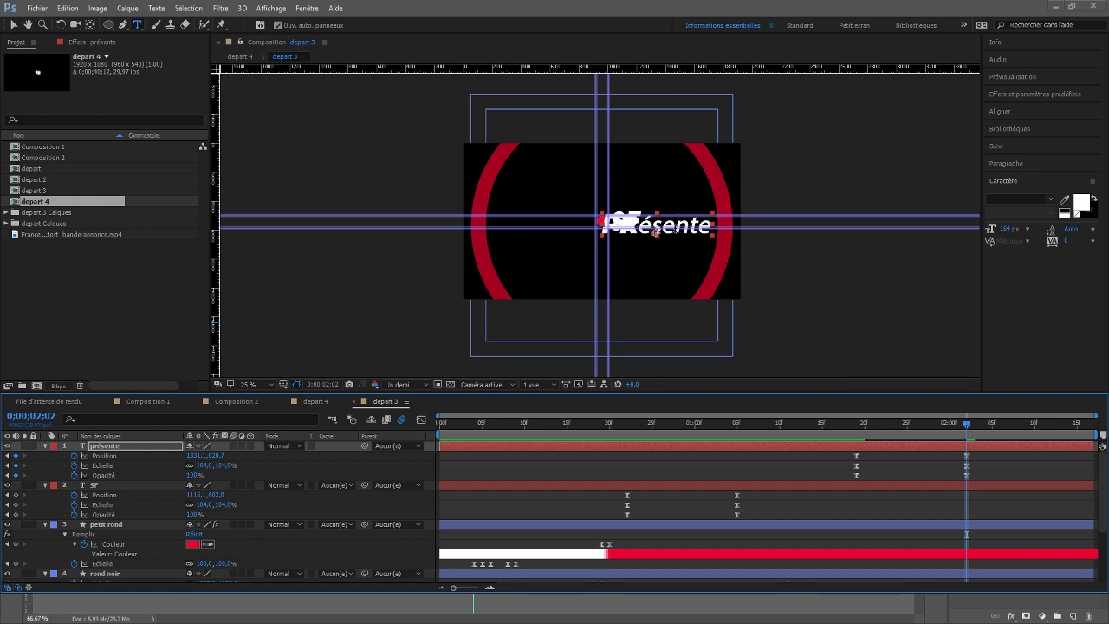
double_click(675, 228)
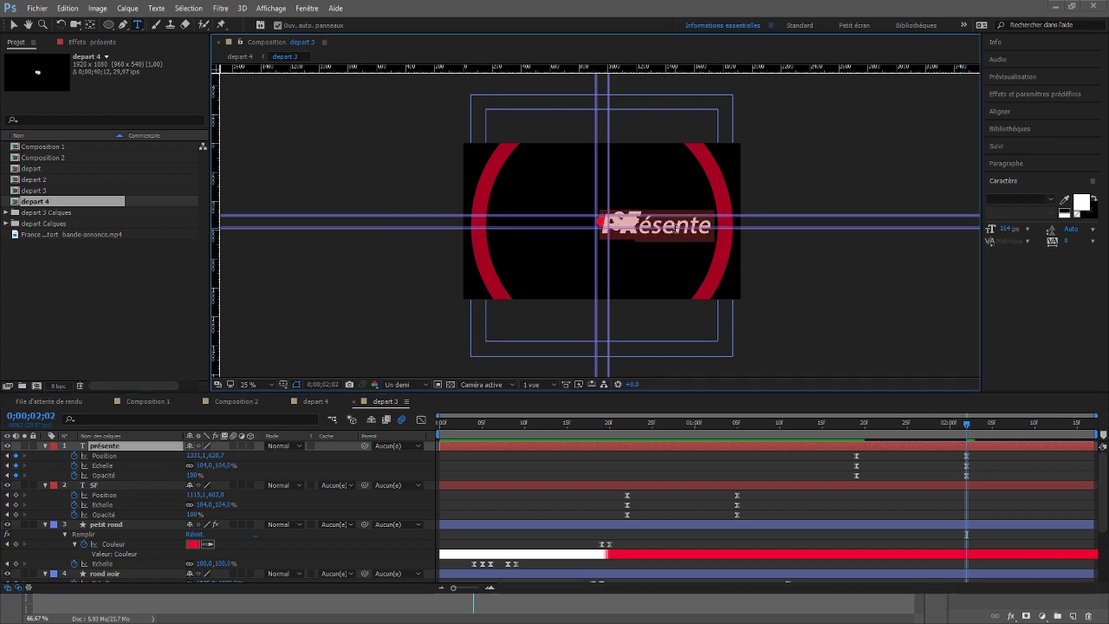
text(p)
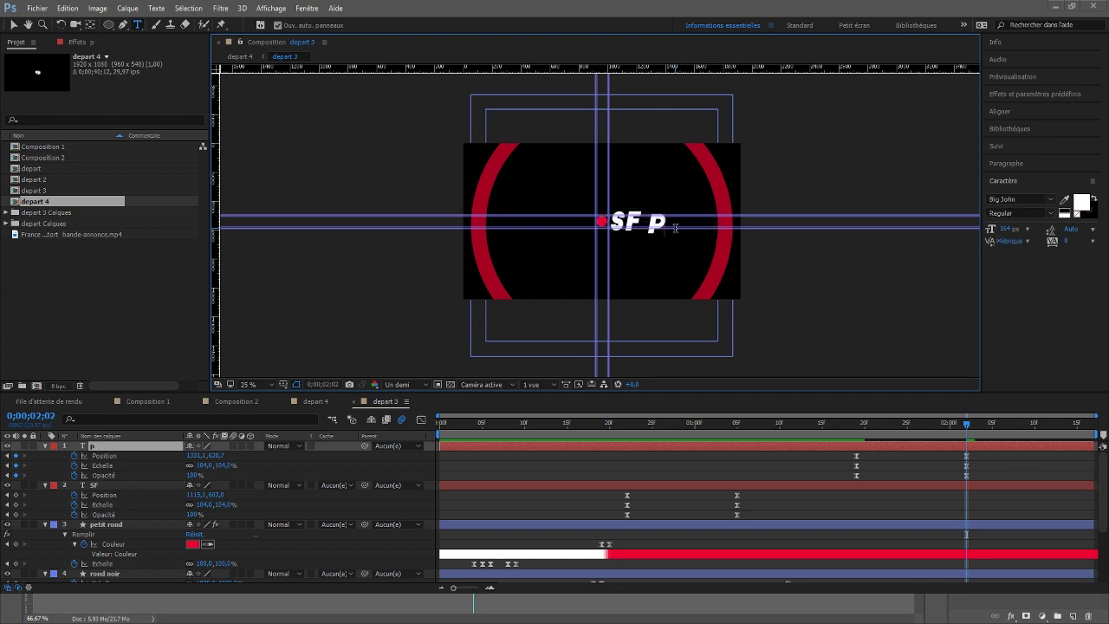
text(re)
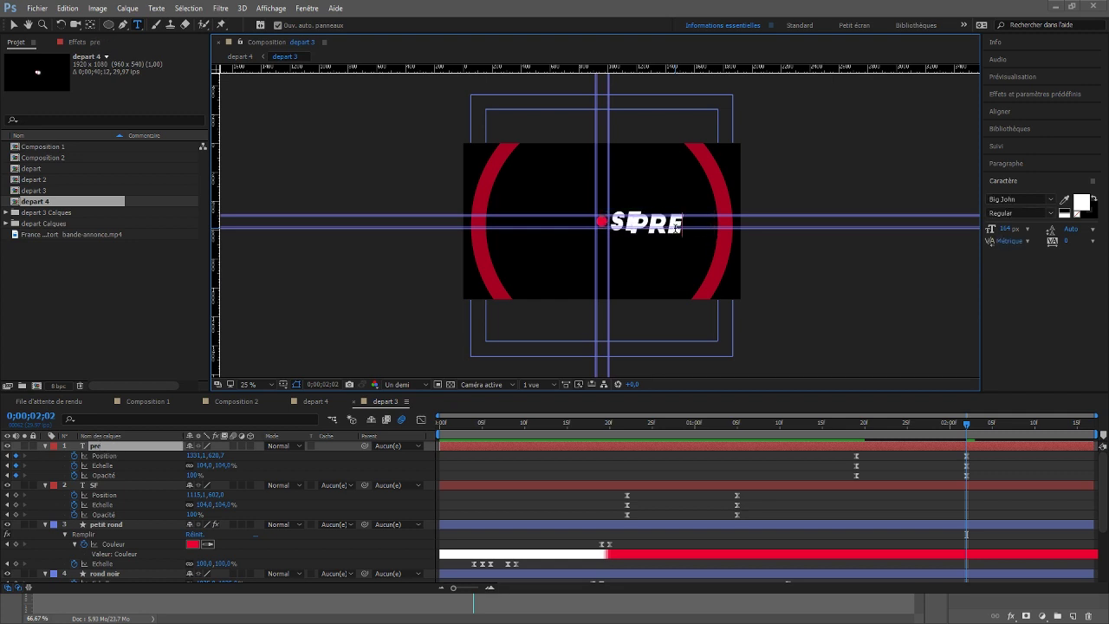
text(sente)
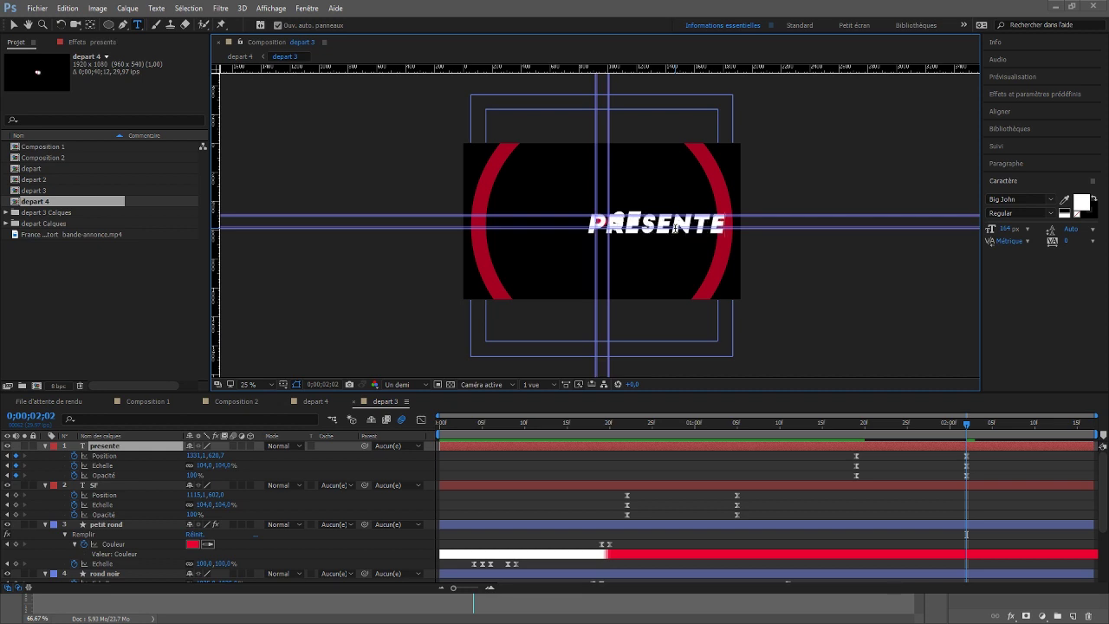
Reduce the font size of the "presente" text to 78 px
click(1011, 233)
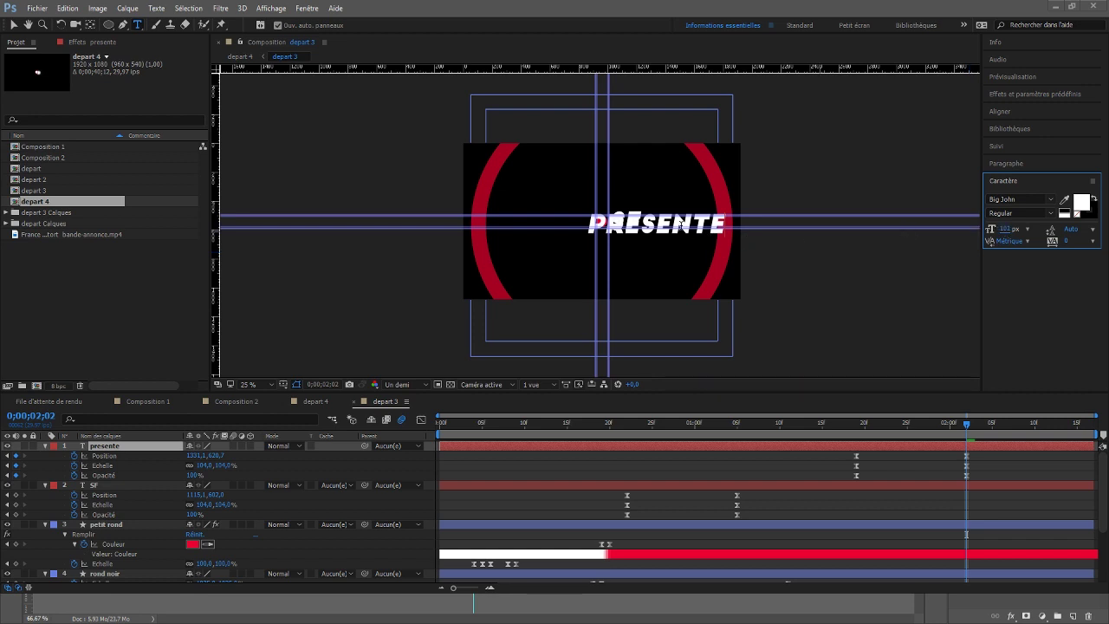
double_click(709, 239)
drag(1011, 230, 939, 231)
drag(1009, 234, 1033, 235)
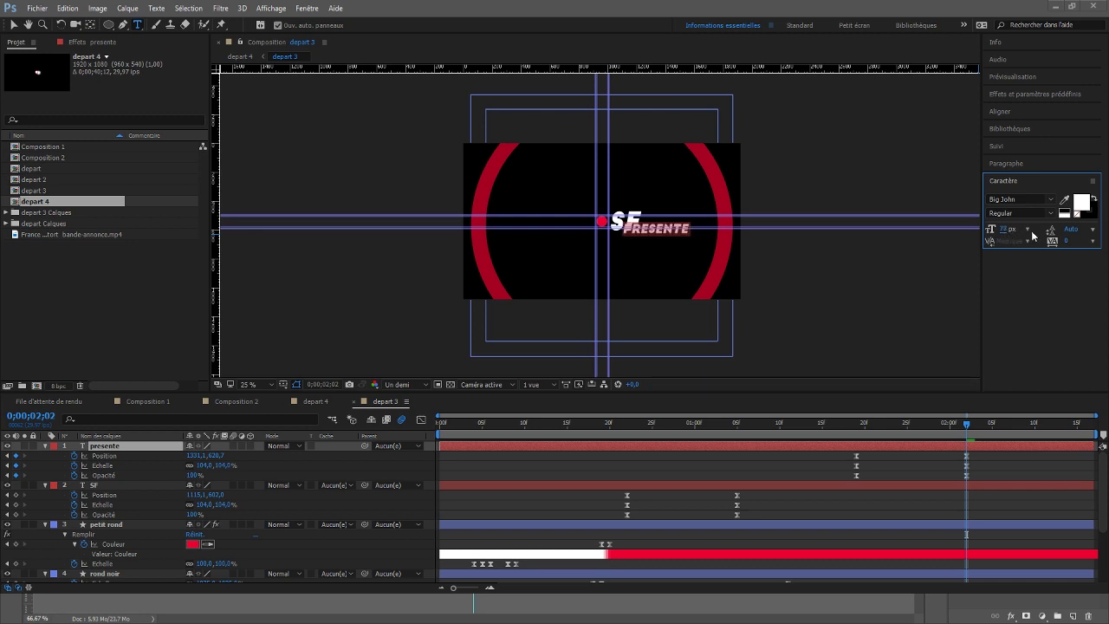
click(968, 430)
Move the "presente" text at 0;00;02;02 just to the right of SF, at about position 1447,1, 604,7
click(94, 447)
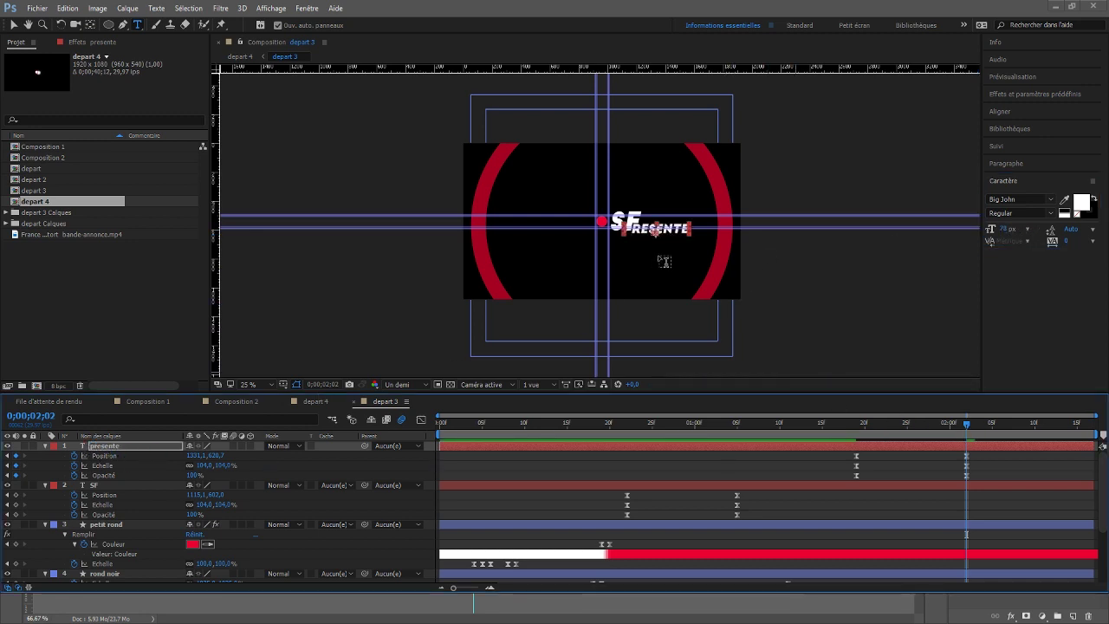
key(v)
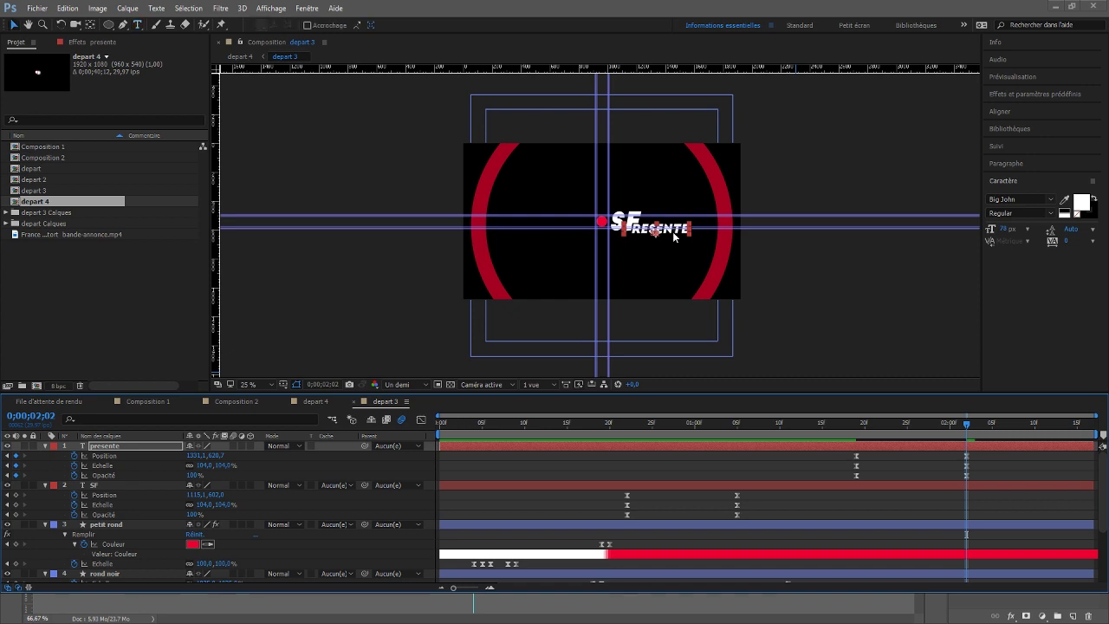
click(676, 258)
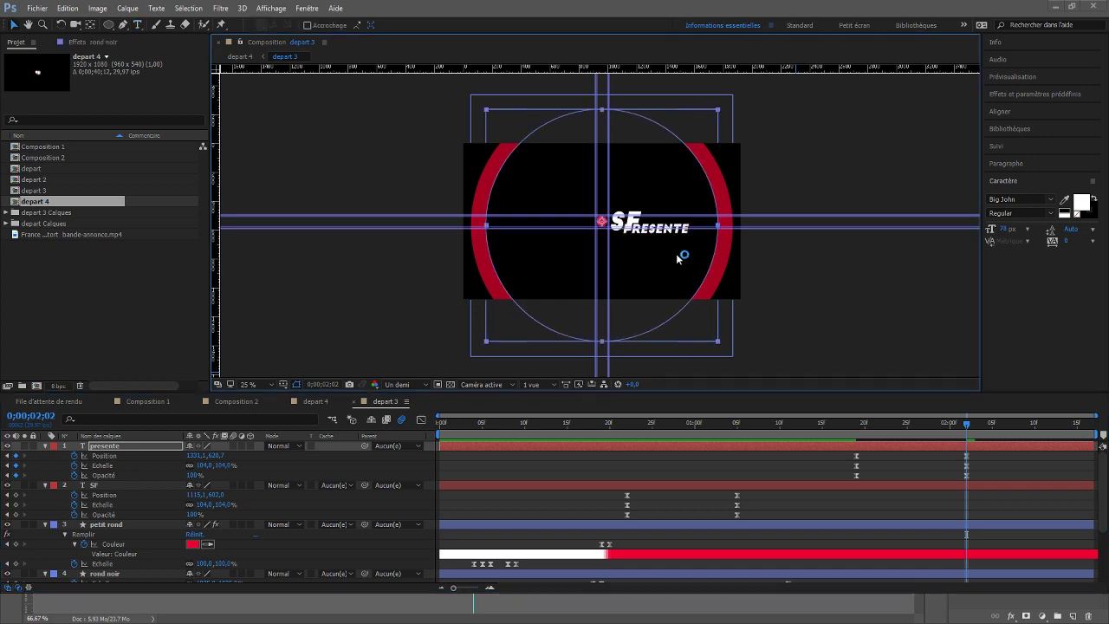
click(105, 447)
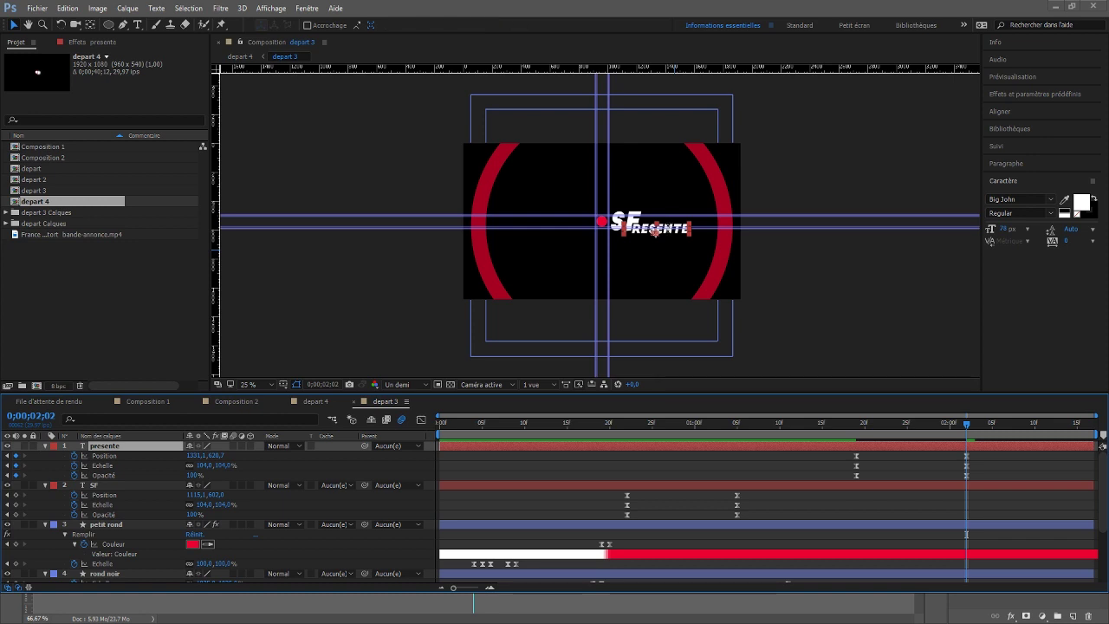
drag(656, 230, 670, 230)
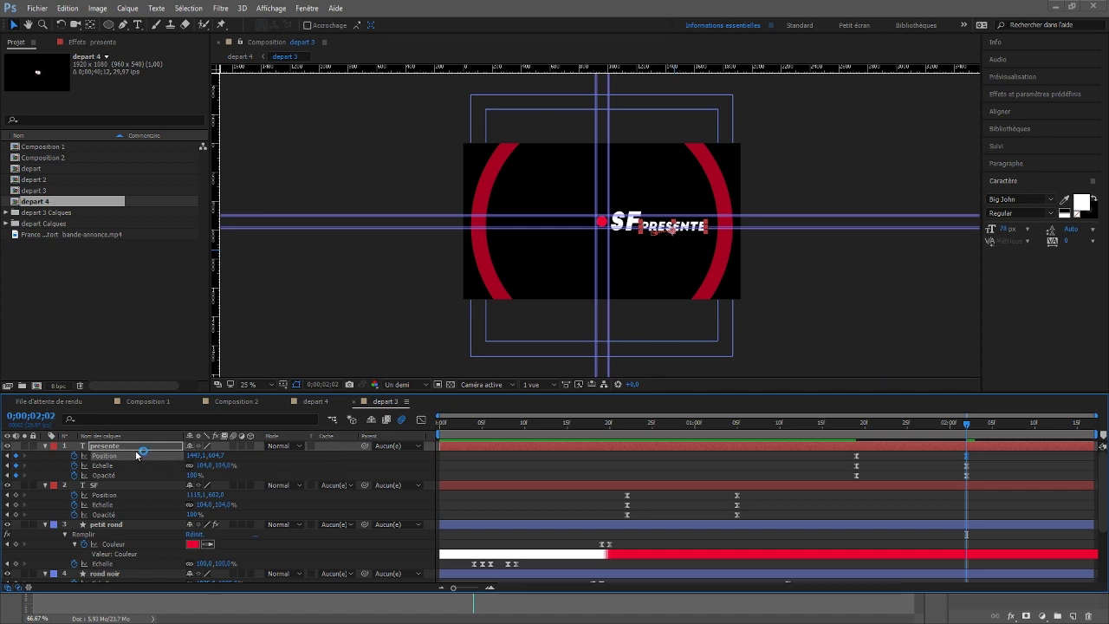
click(847, 338)
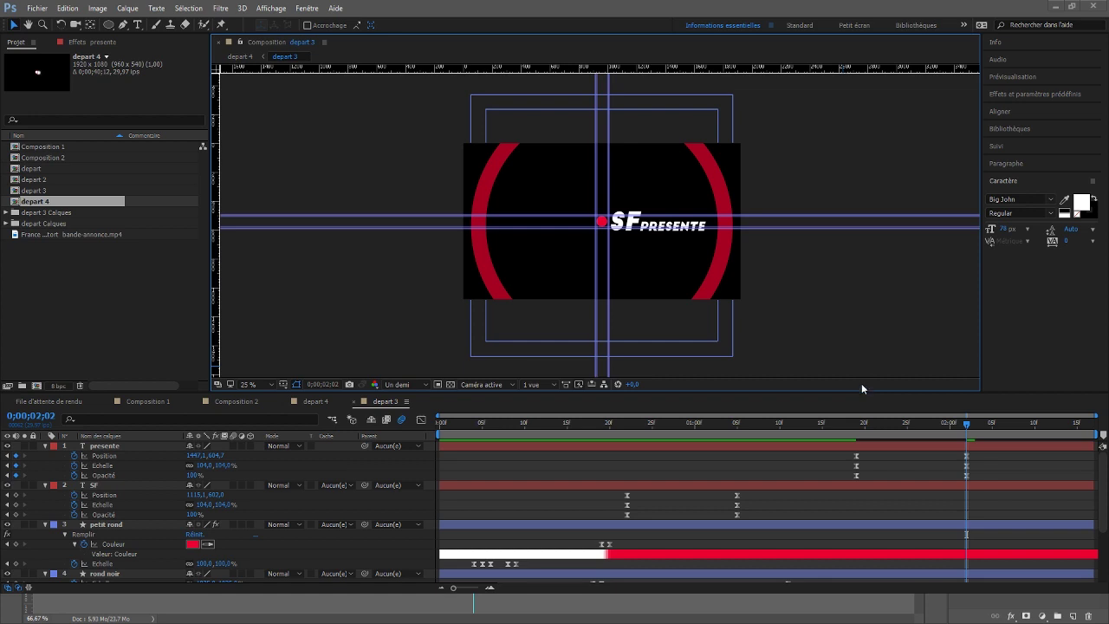
Set the "presente" layer's opacity to 100% at its first keyframes, at 0;00;01;19
click(856, 423)
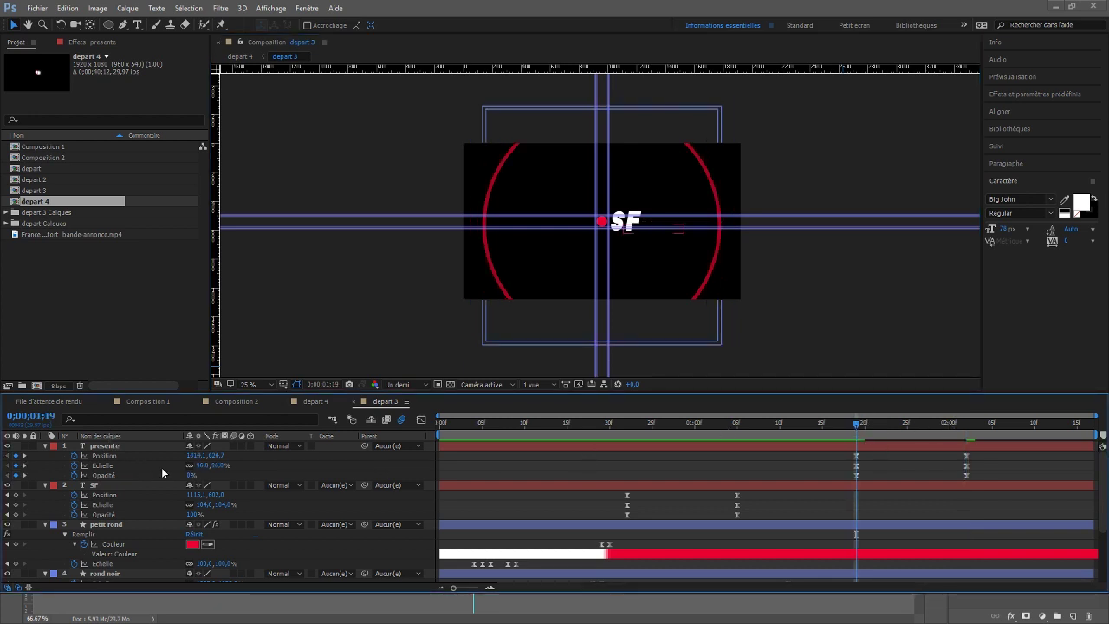
click(189, 475)
text(100)
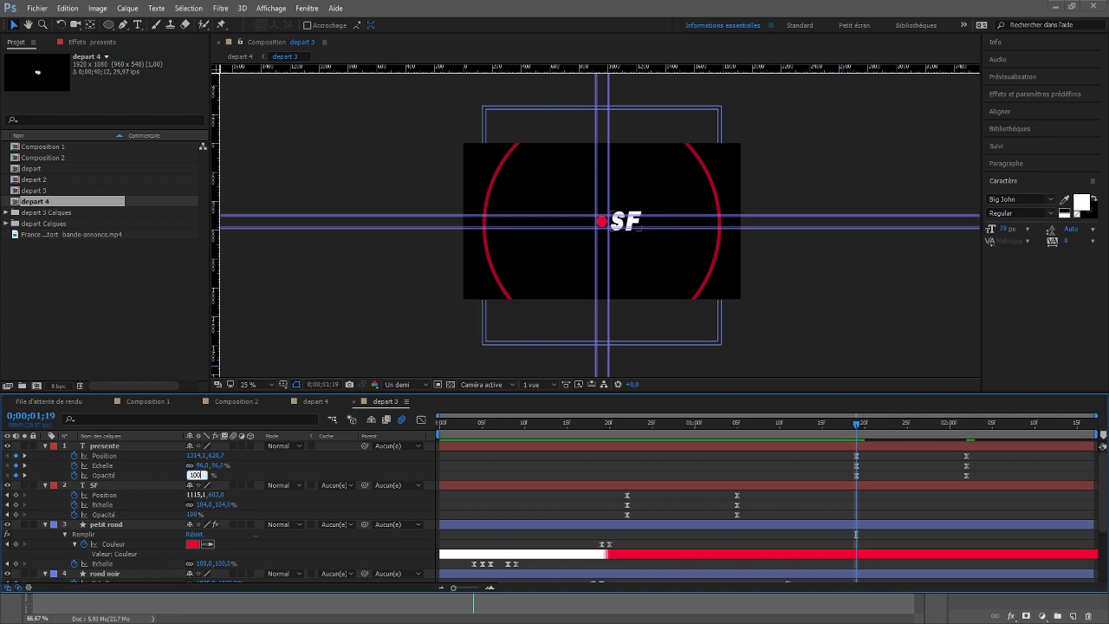
key(Return)
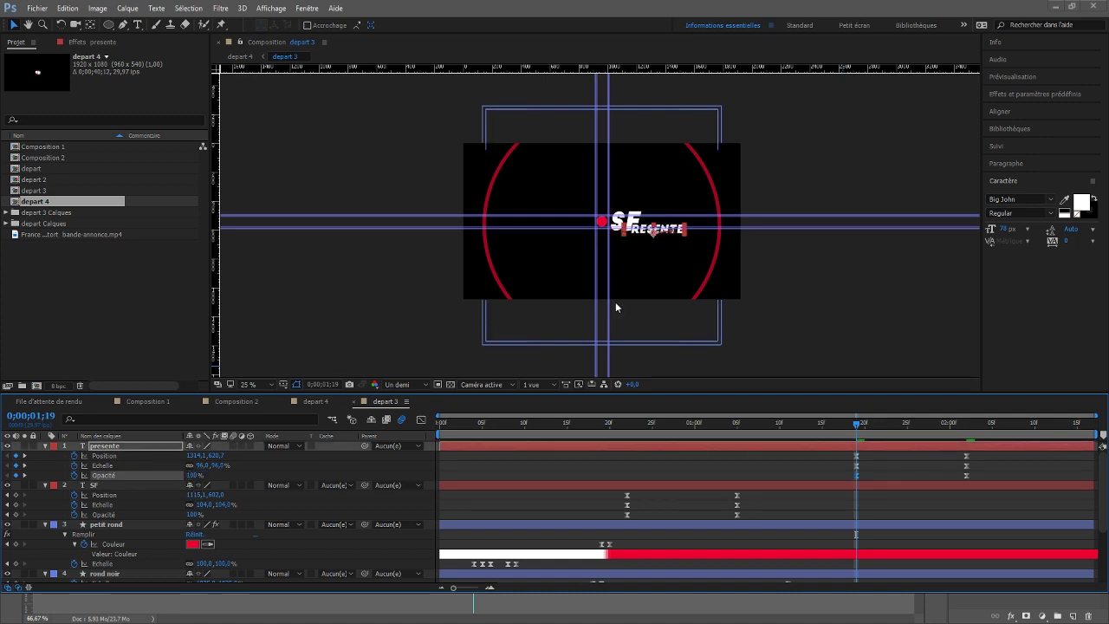
Try to nudge the "presente" text up and to the right at 0;00;01;19
click(639, 246)
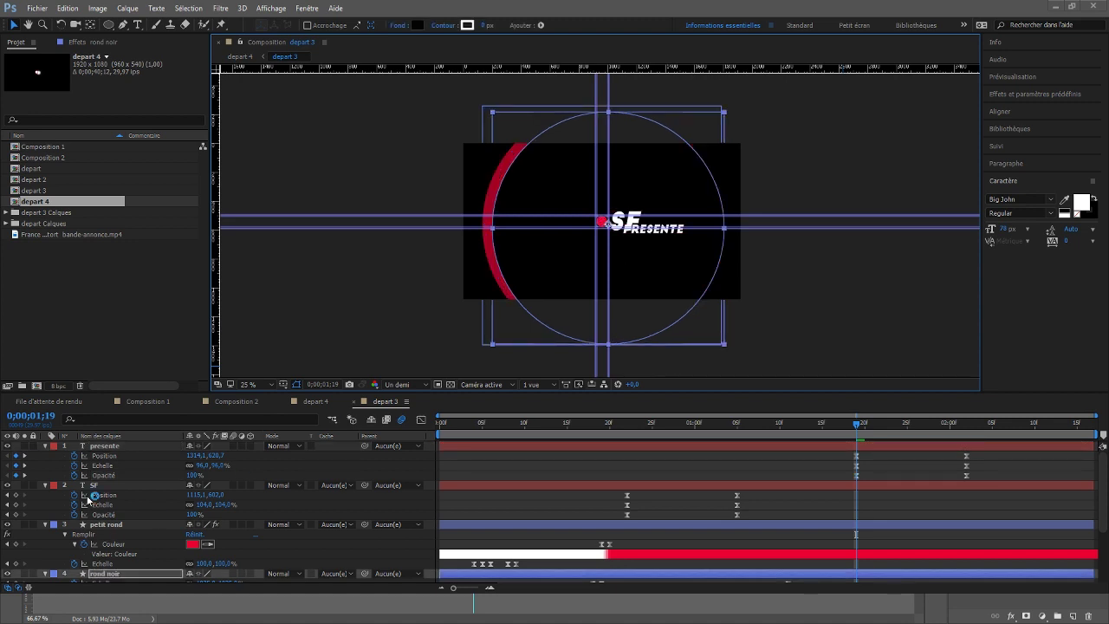
click(103, 448)
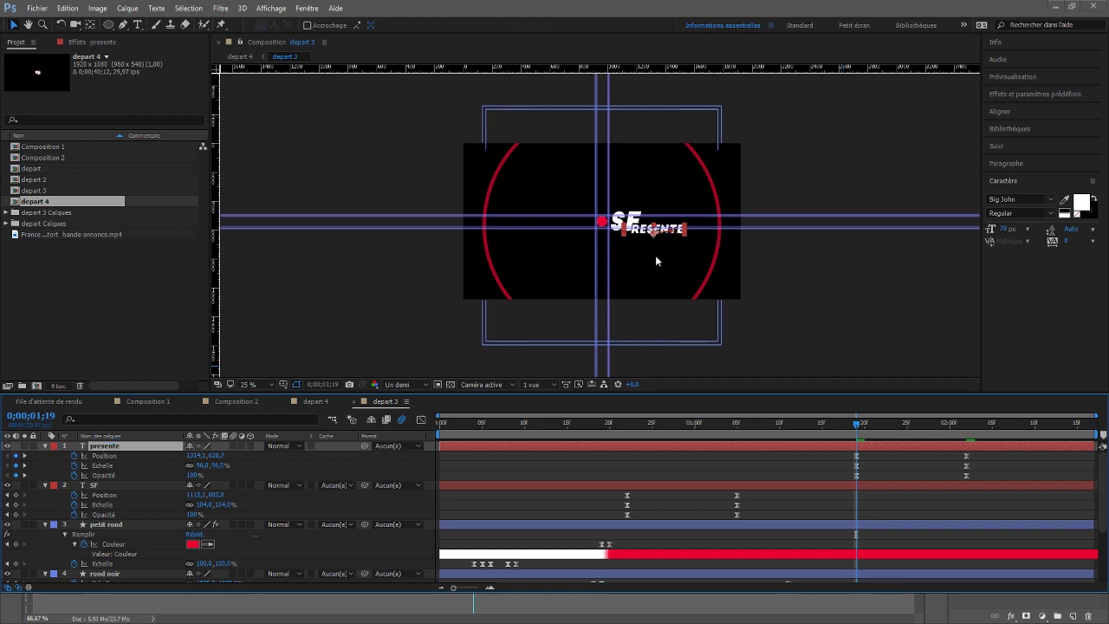
key(Up)
key(Up)
key(Up)
key(Up)
key(Up)
key(Right)
key(Right)
key(Right)
key(Right)
key(Right)
key(Right)
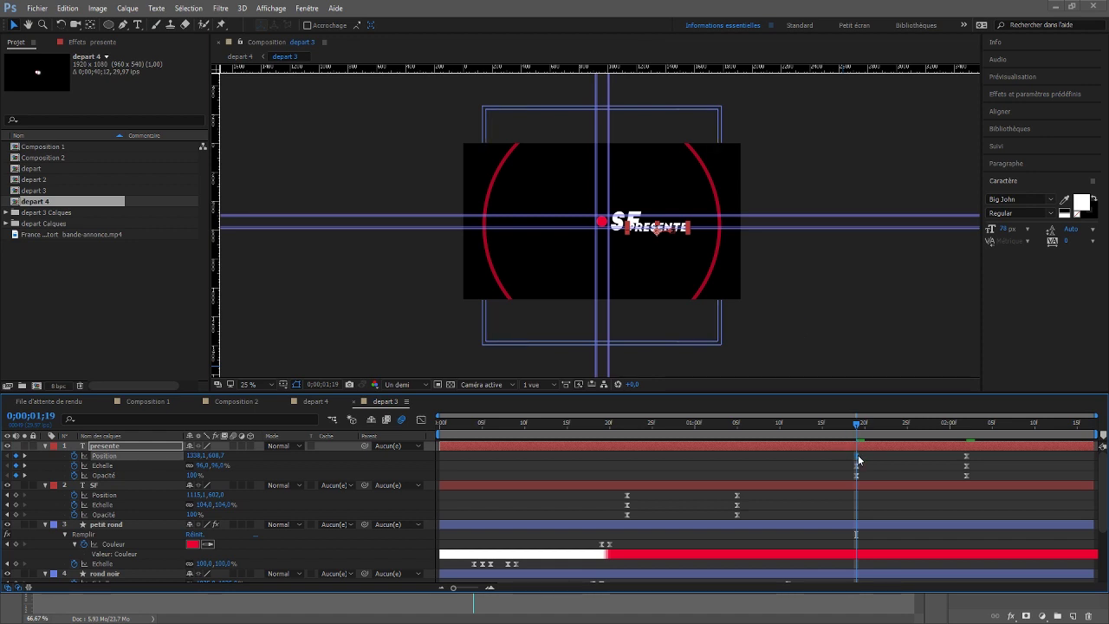
Delete the "presente" layer's position keyframe at 0;00;01;19 and nudge the text left to position 1415,1, 604,7
key(Delete)
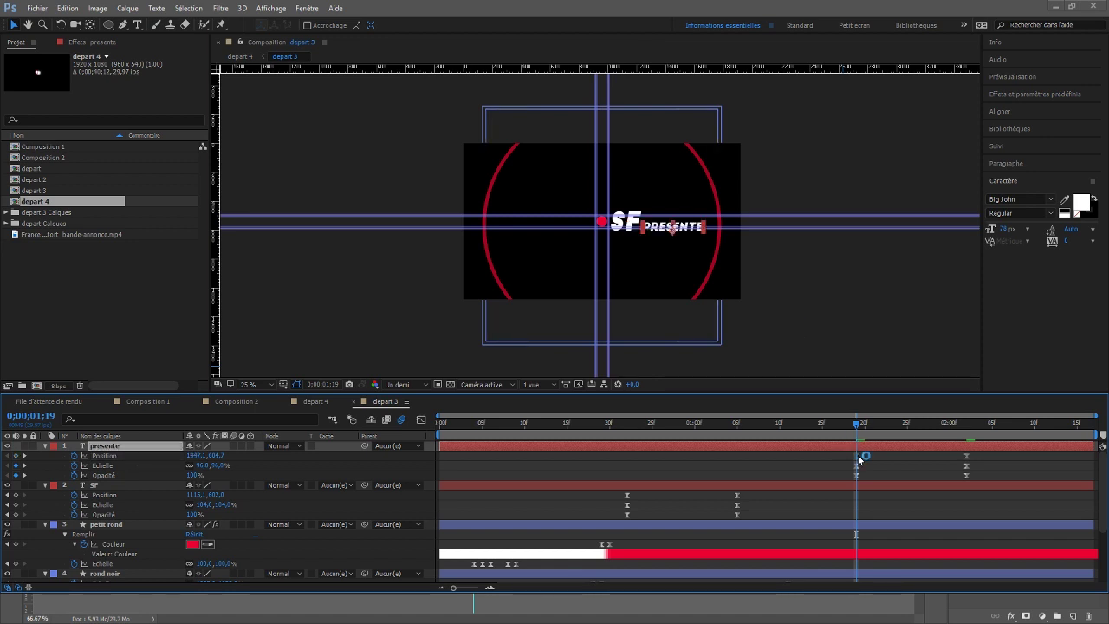
key(Left)
key(Left)
key(Left)
key(Left)
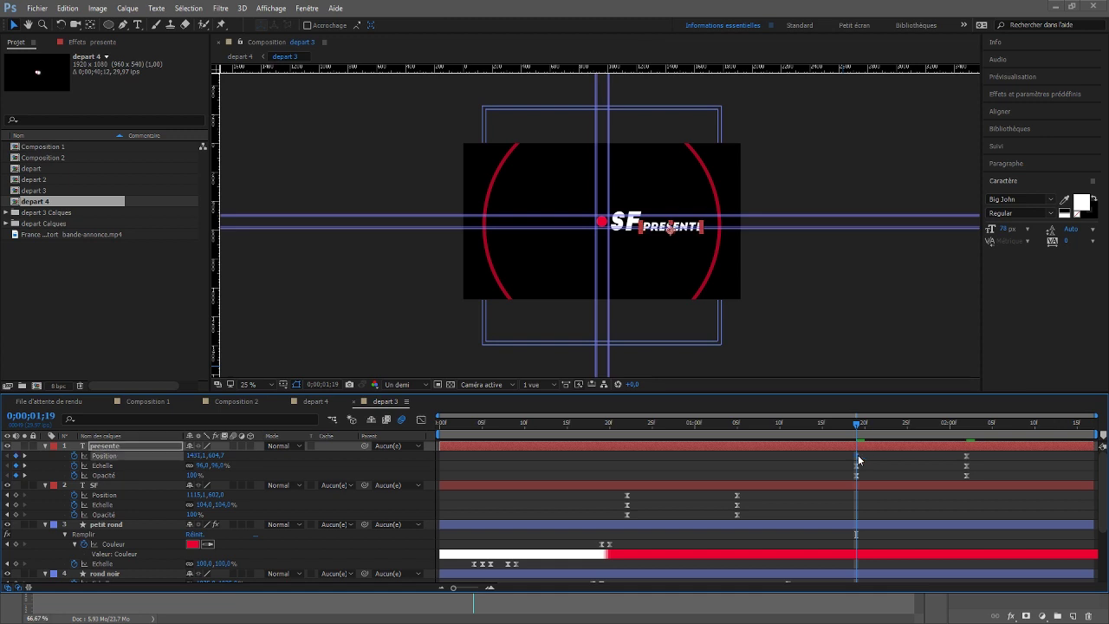
key(Left)
key(Left)
key(Left)
key(Left)
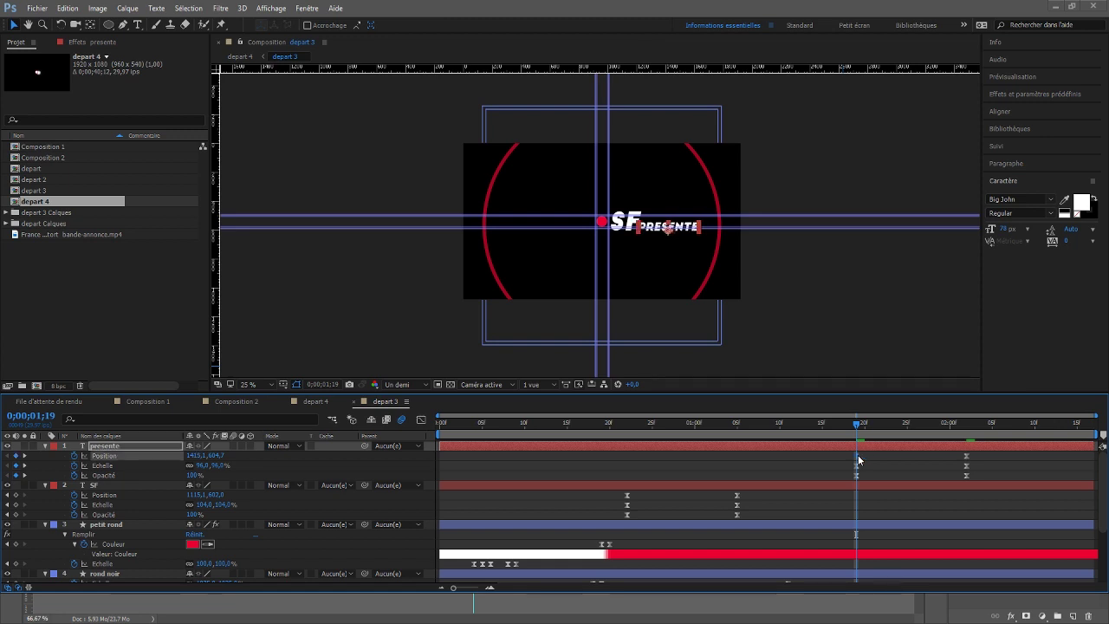
Set the "presente" layer's opacity to 0% at 0;00;01;19 and preview the animation
click(206, 476)
text(0)
key(Return)
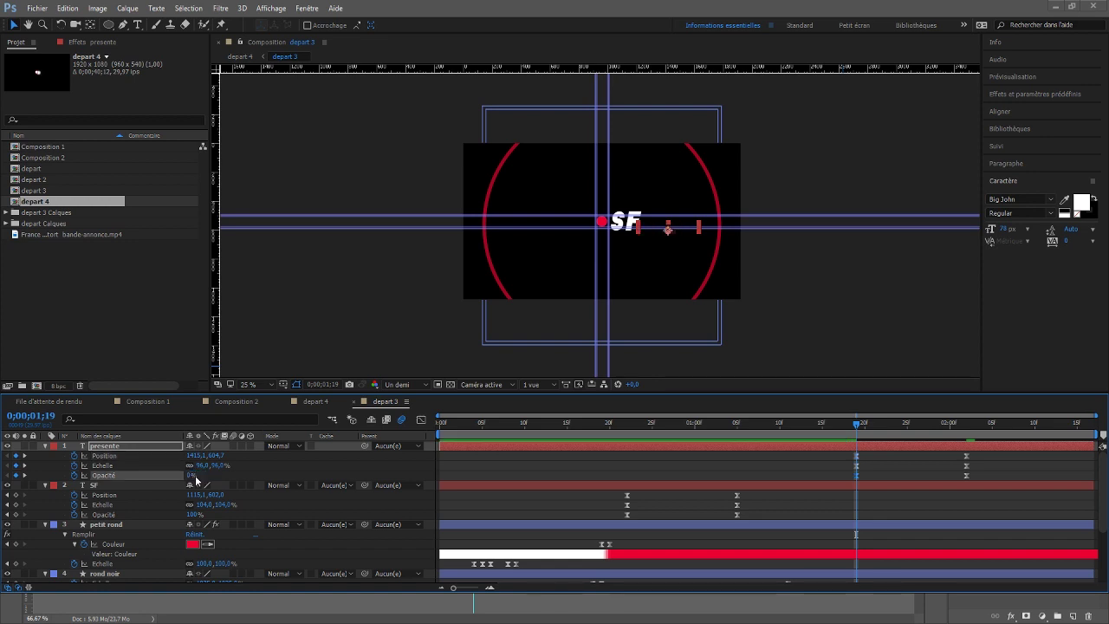
key(space)
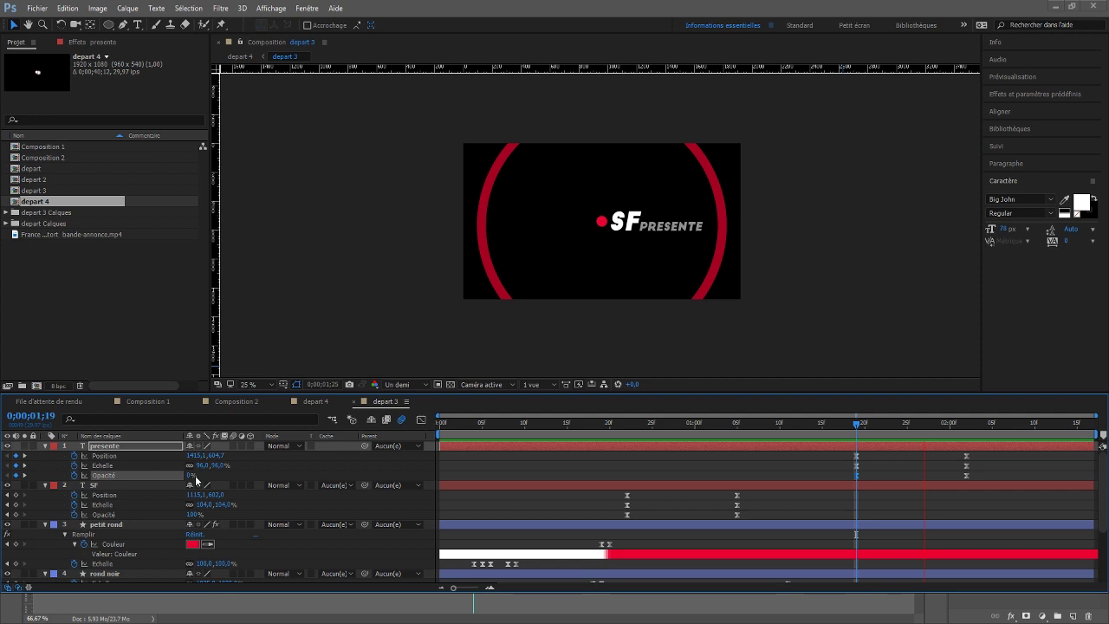
Delete the unused layers below the trailer video and collapse the properties of the remaining layers
scroll(196, 479, down, 3)
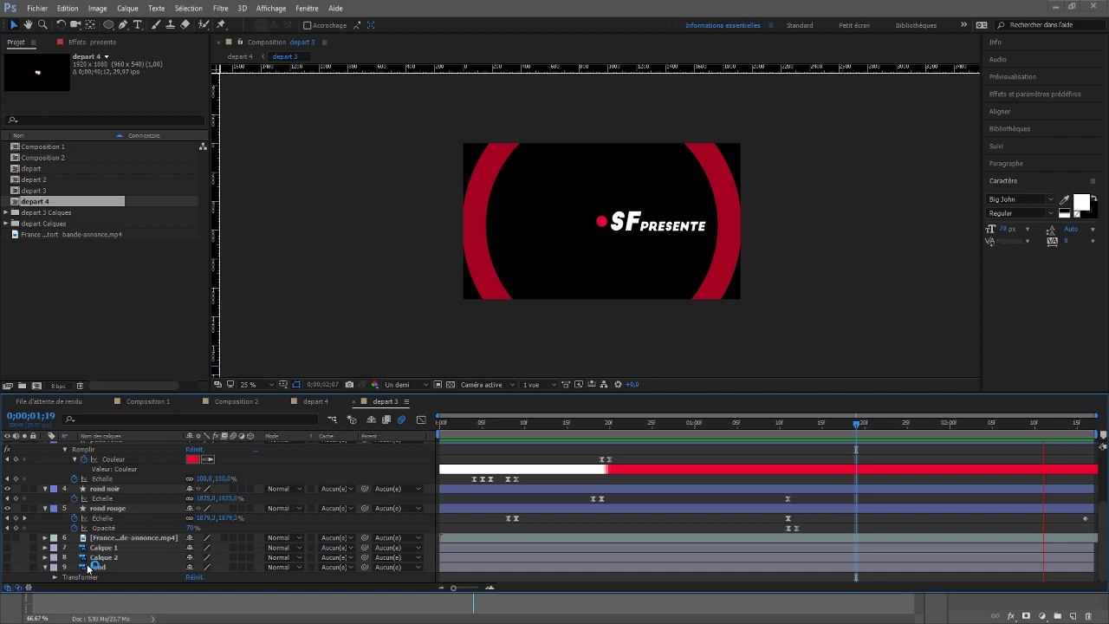
scroll(88, 568, up, 2)
click(109, 25)
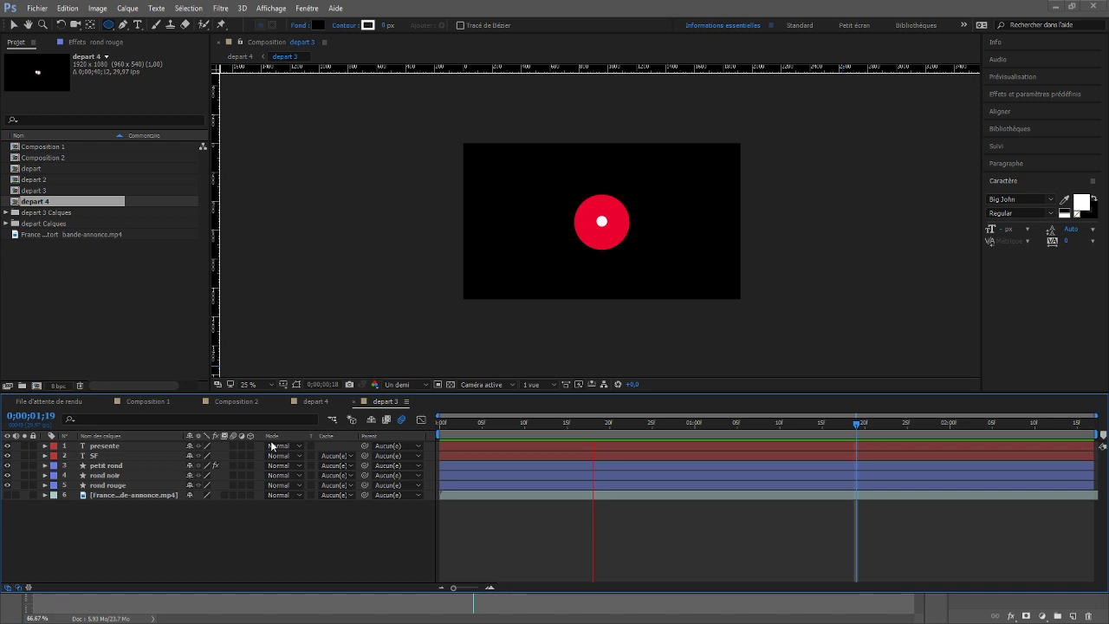
Create a full-frame white solid named "bg" and move it to the bottom of the layer stack
key(ctrl+s)
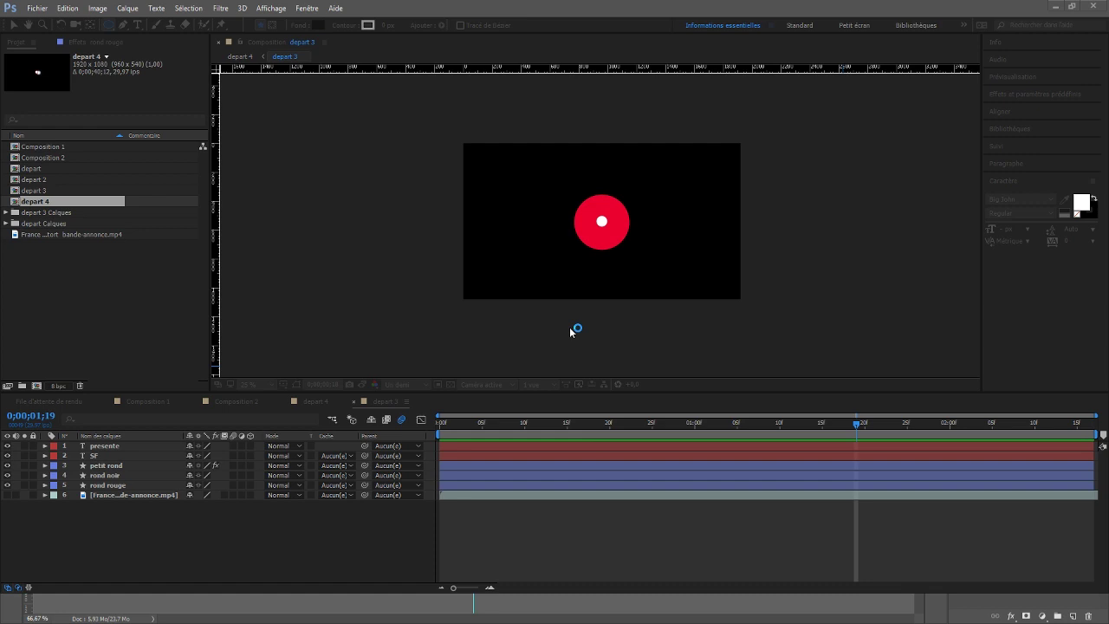
drag(113, 447, 118, 513)
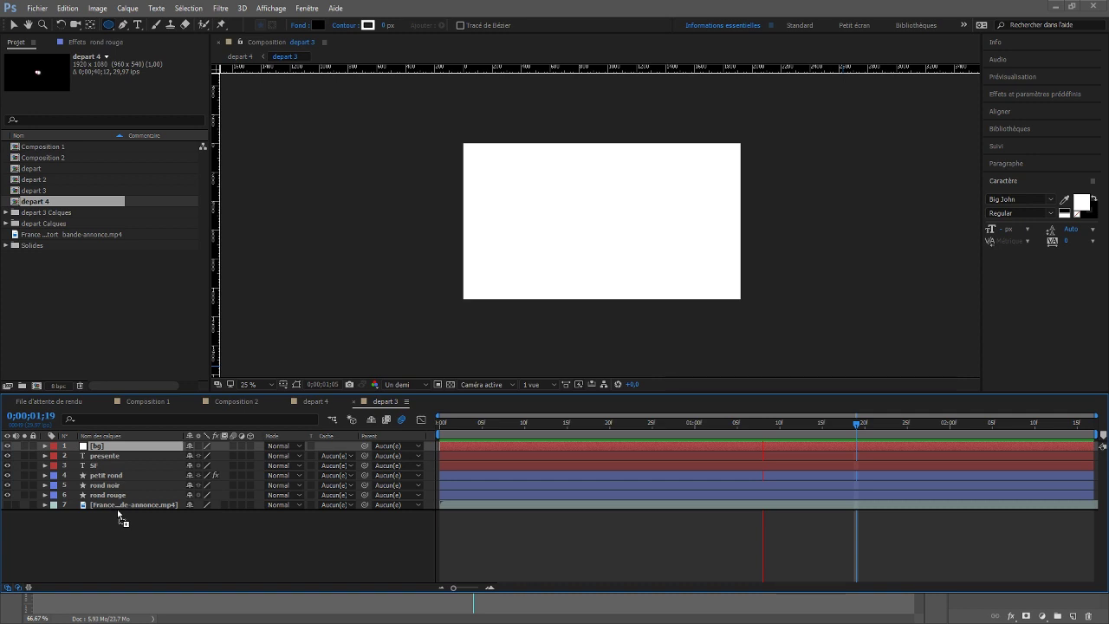
drag(118, 511, 118, 511)
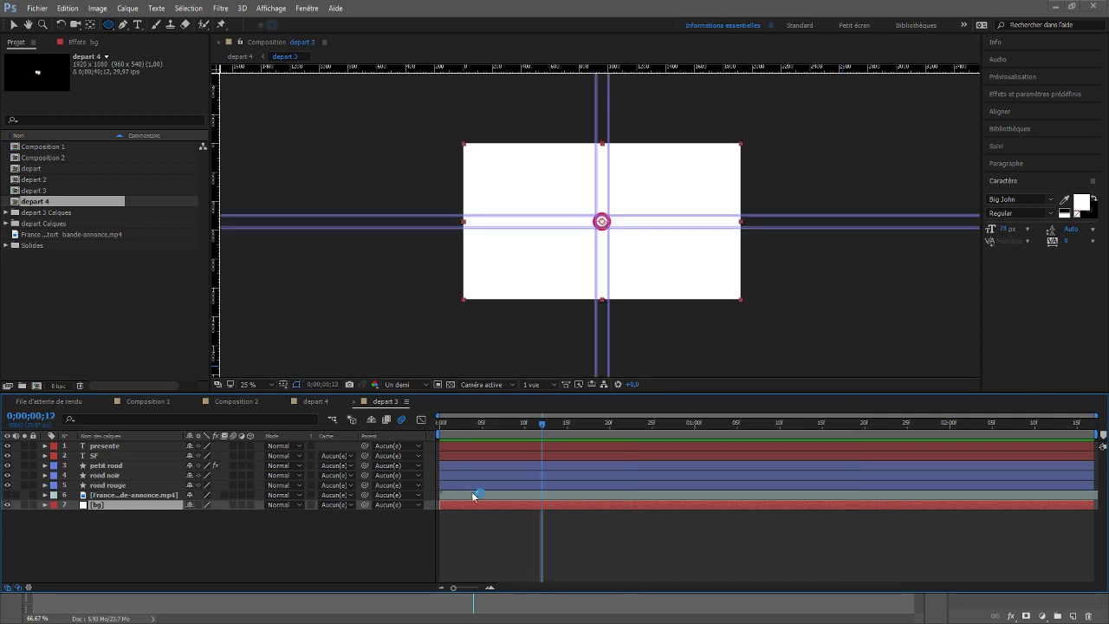
Make the France 2 trailer video layer visible behind the circles and preview the result
click(472, 491)
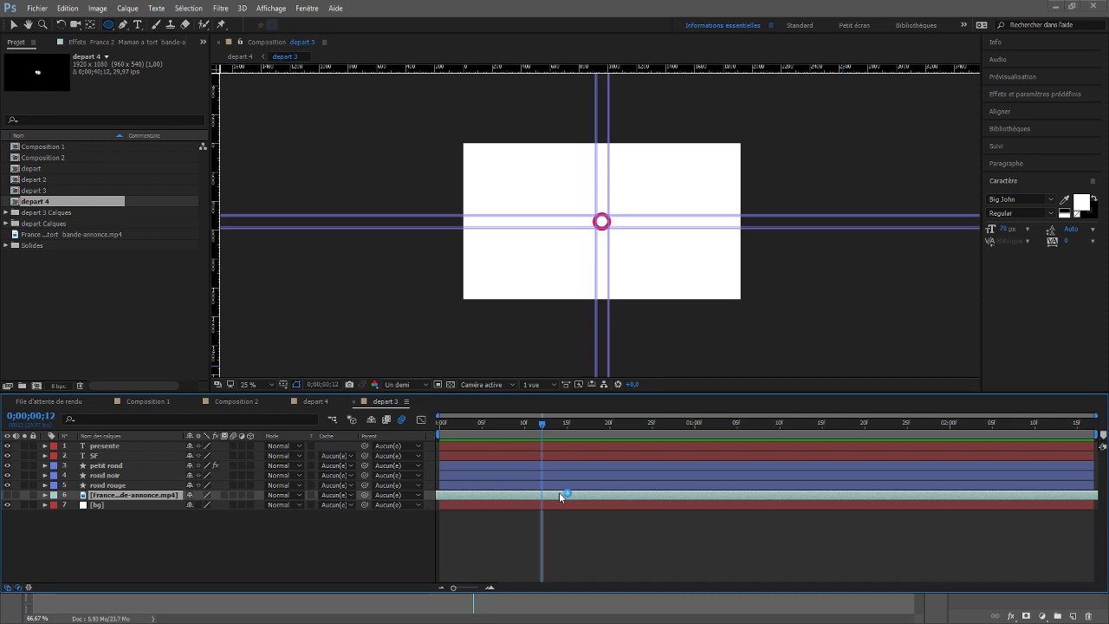
click(7, 495)
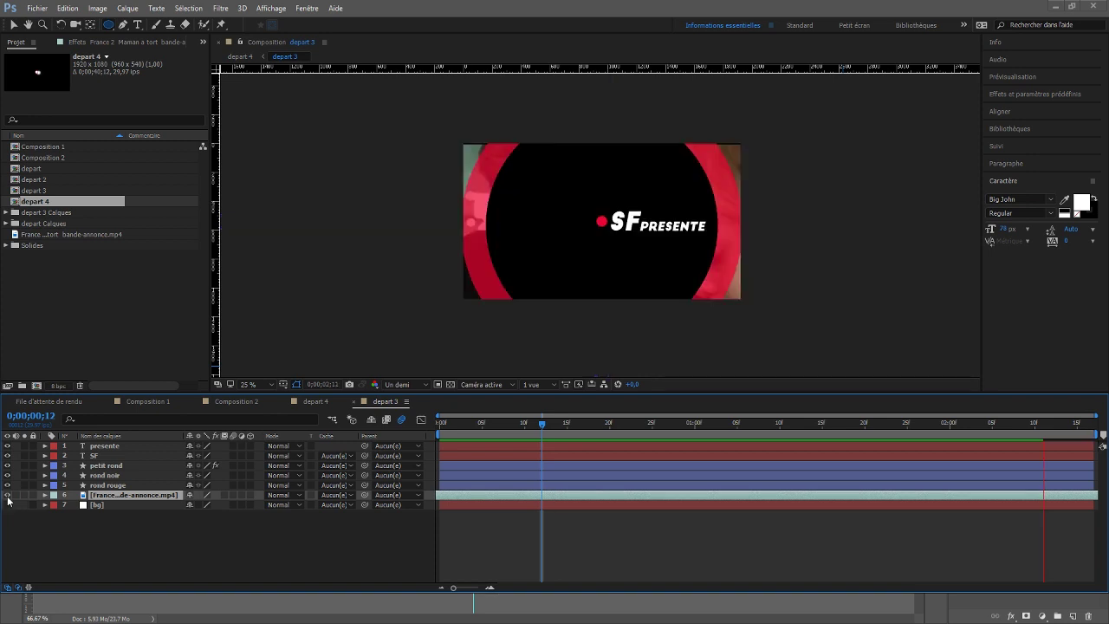